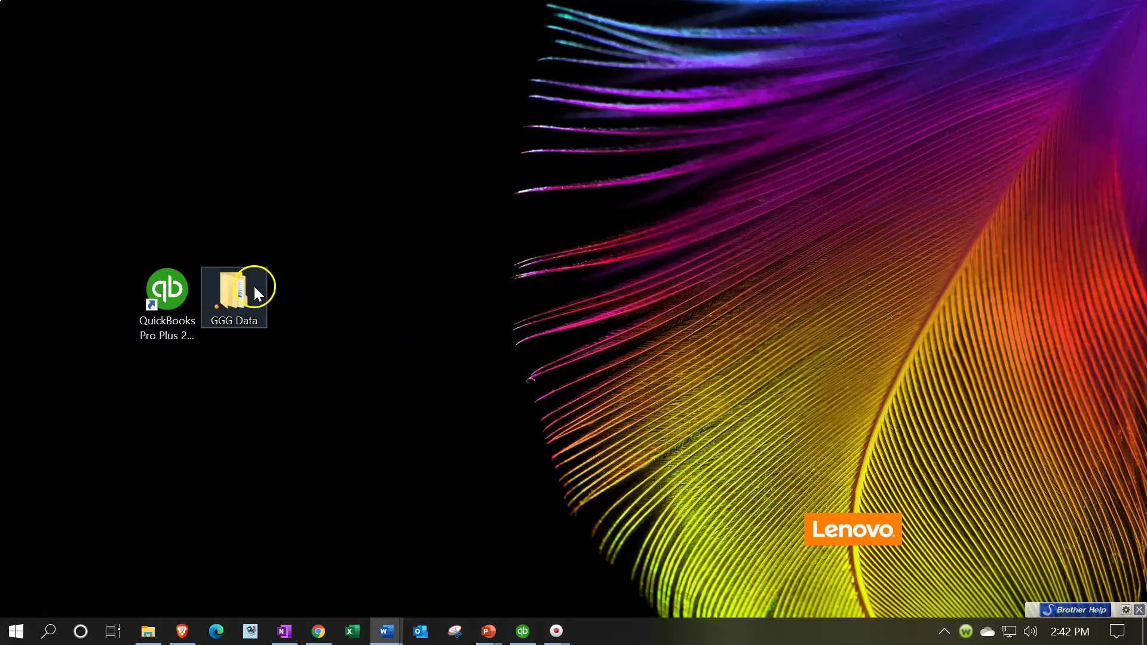
Step: Open the GGG Data desktop folder in a maximized window and go into its Section 1 - 5 Reports subfolder
click(247, 287)
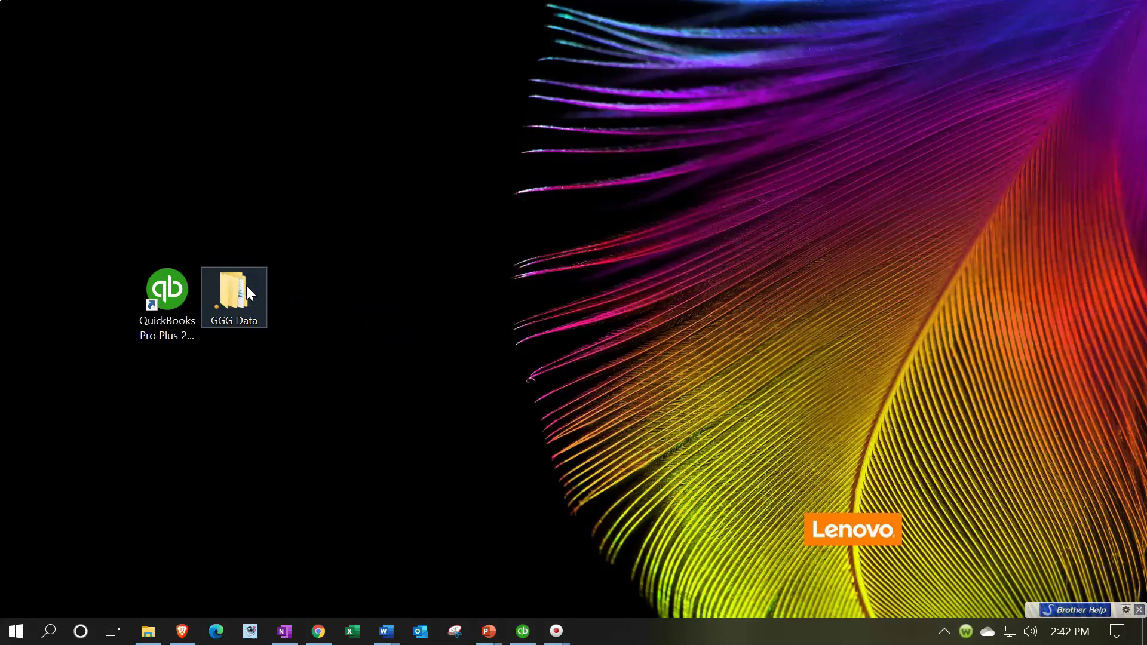
double_click(247, 285)
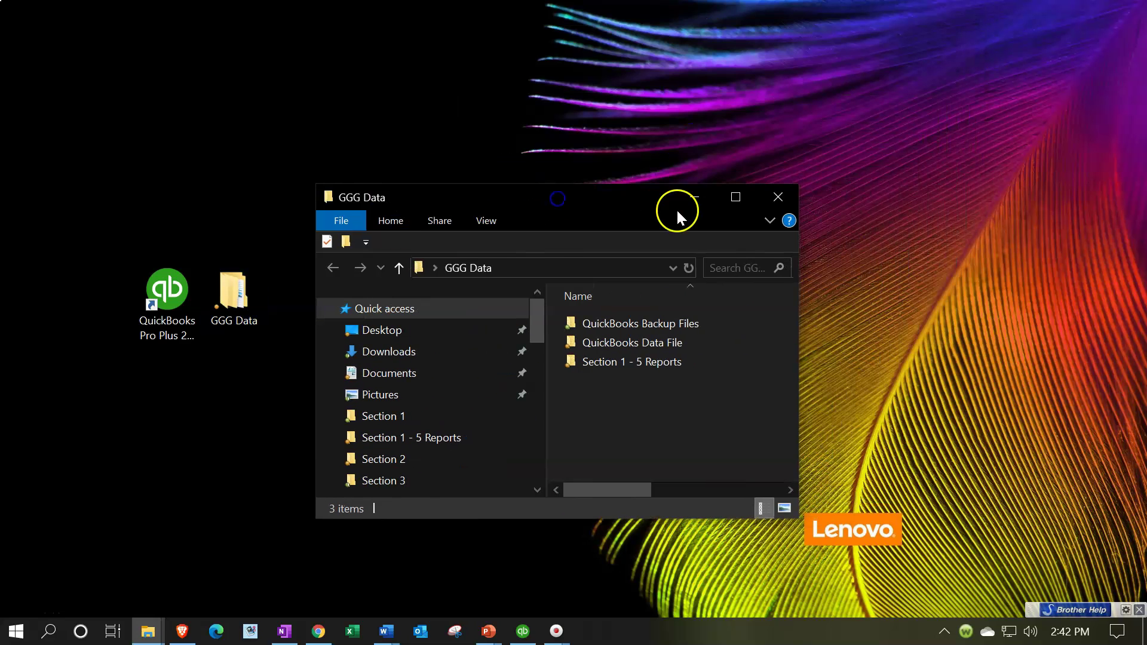
click(734, 196)
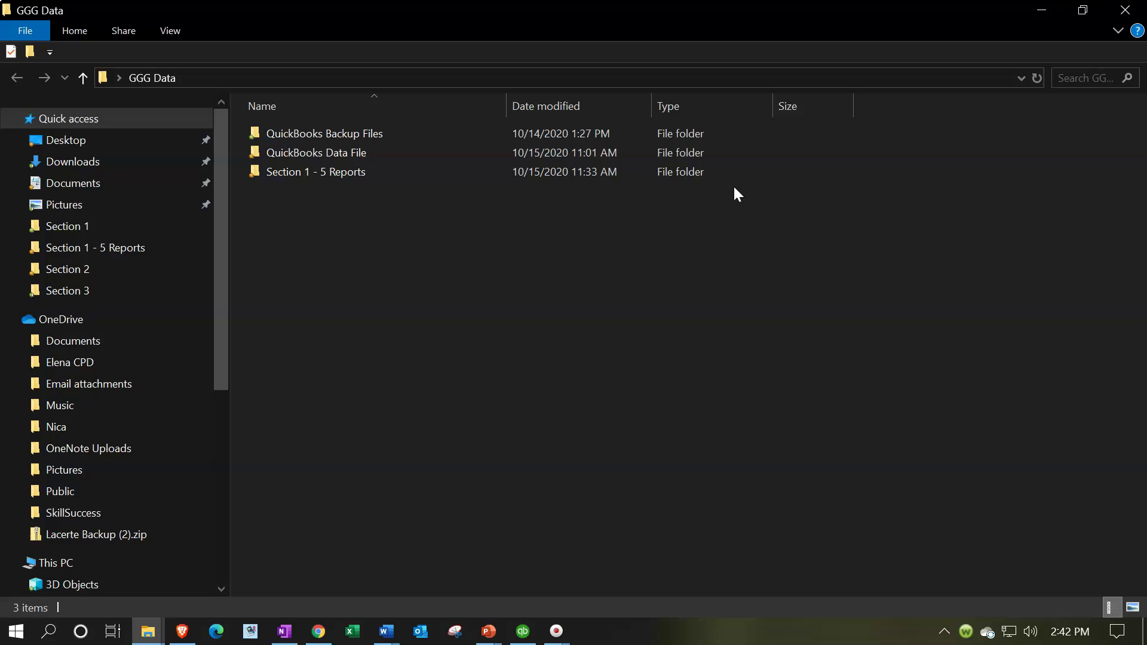
click(551, 228)
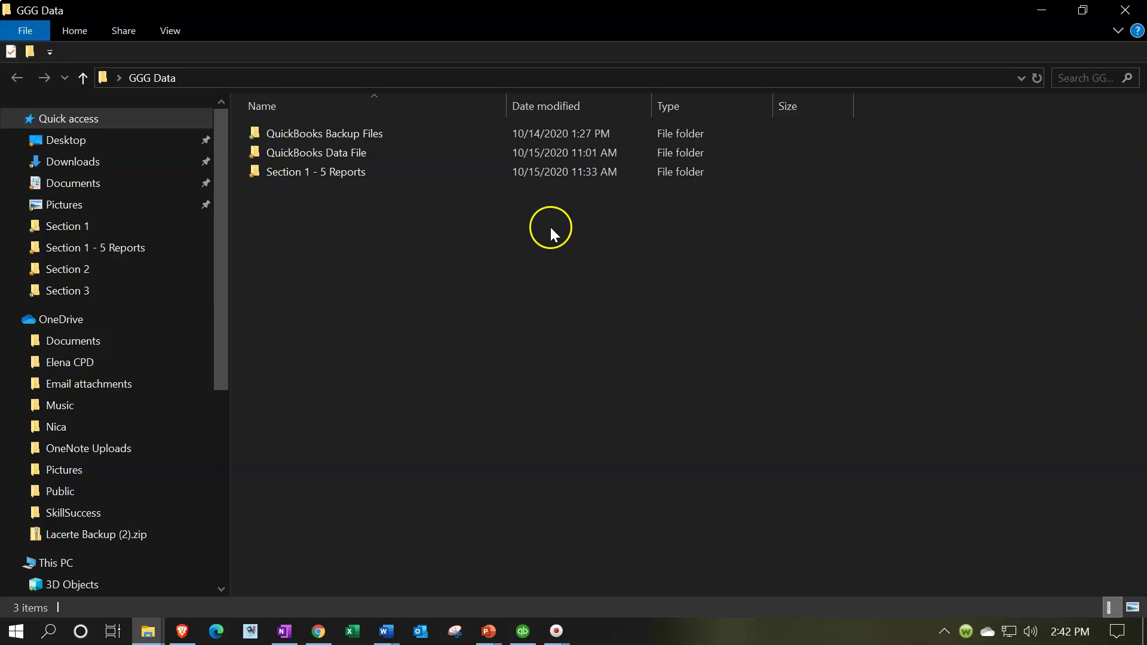
double_click(296, 174)
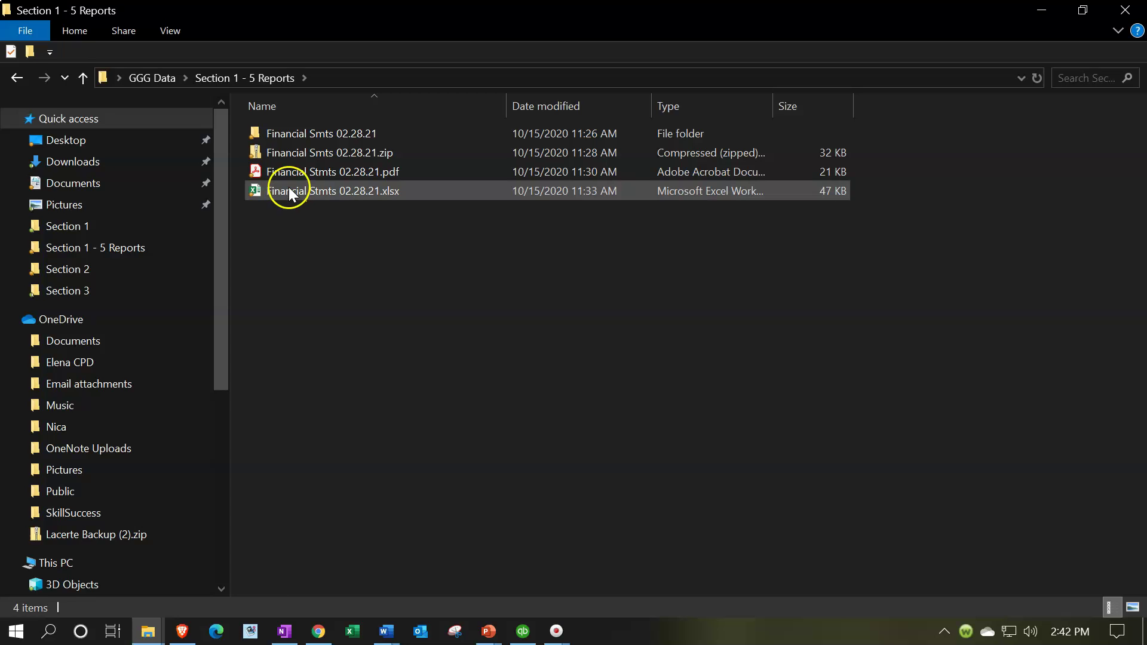
Step: Look through the Financial Smts 02.28.21 subfolder and return to the Section 1 - 5 Reports folder
double_click(308, 132)
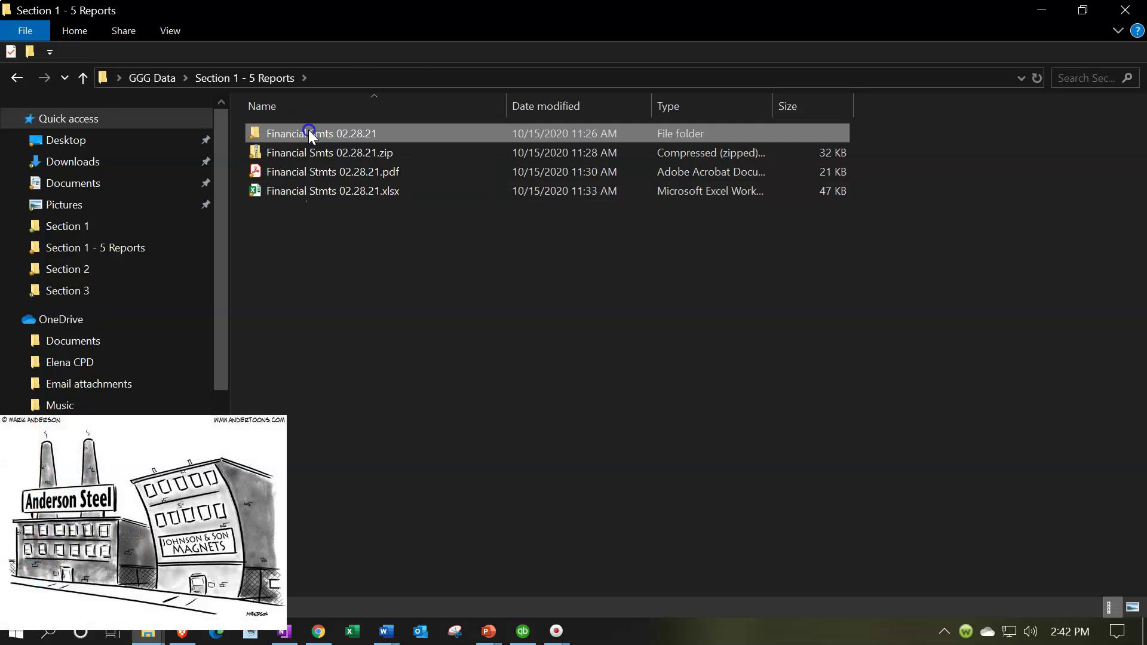
click(318, 189)
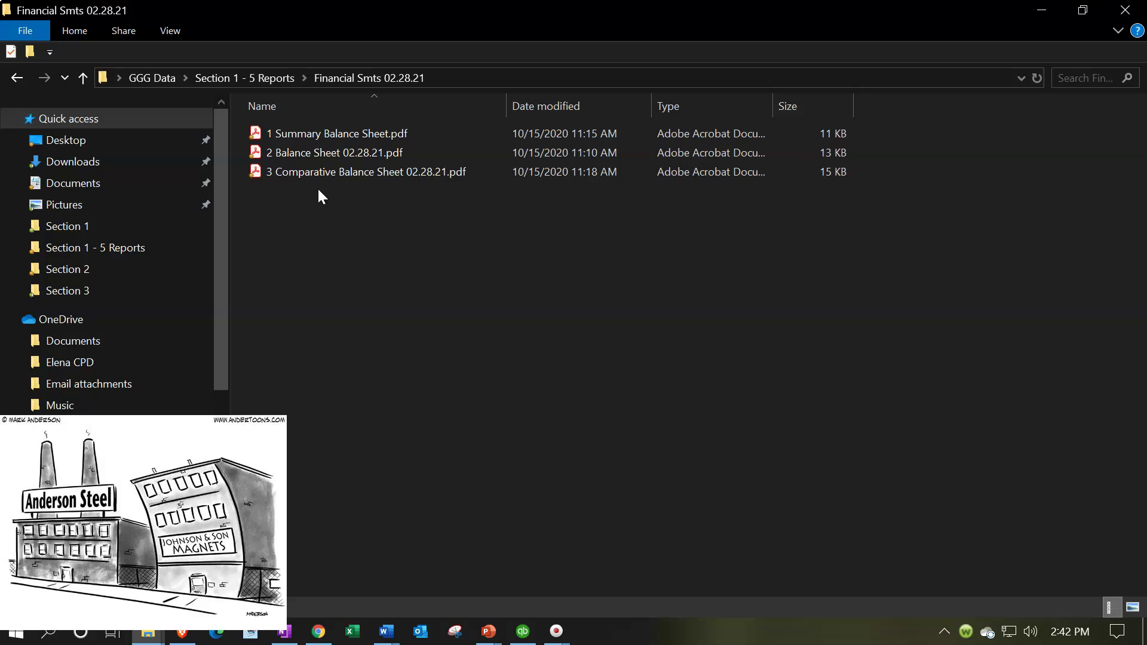
click(278, 80)
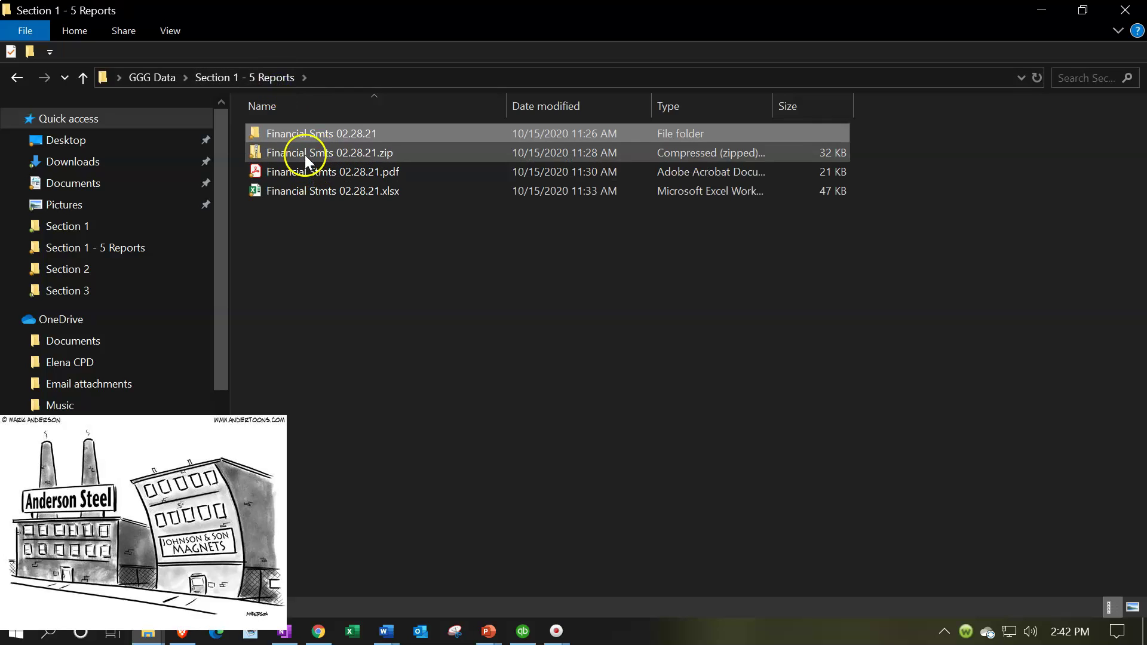
Step: Delete the compressed file Financial Smts 02.28.21.zip from the Section 1 - 5 Reports folder
click(305, 154)
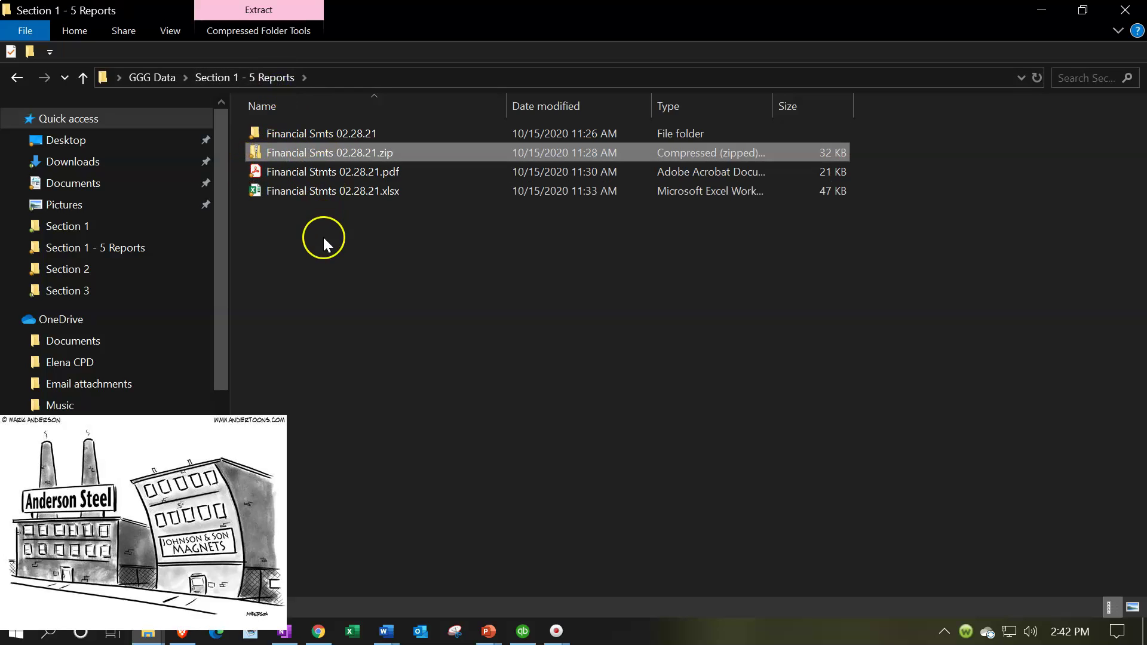
key(Delete)
click(307, 228)
click(303, 133)
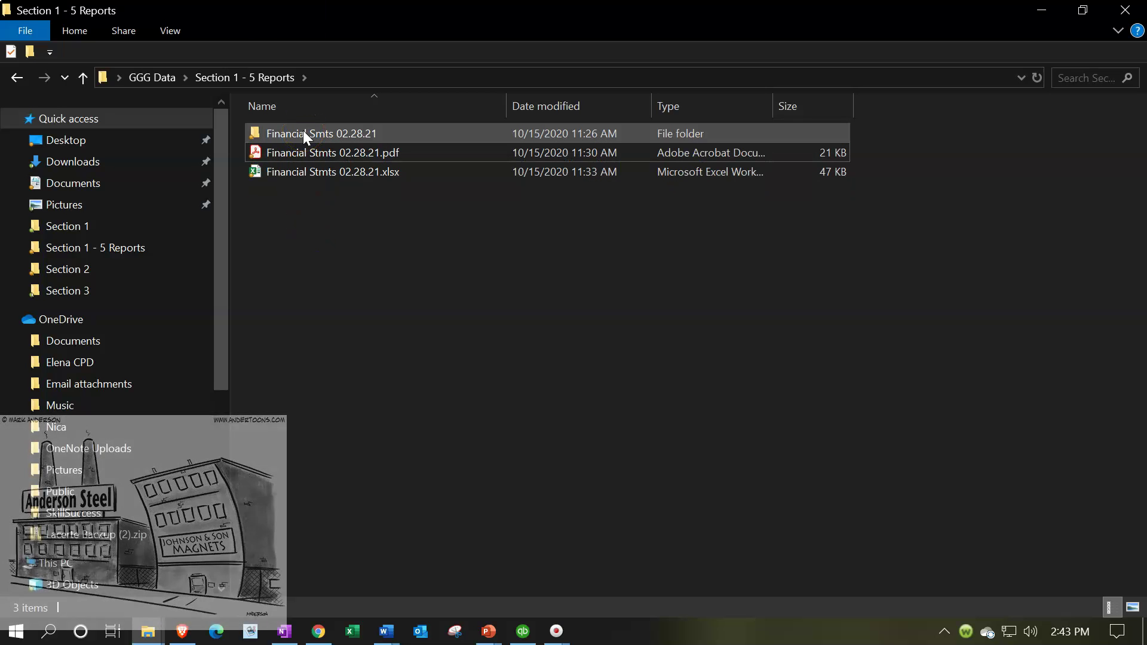
click(300, 150)
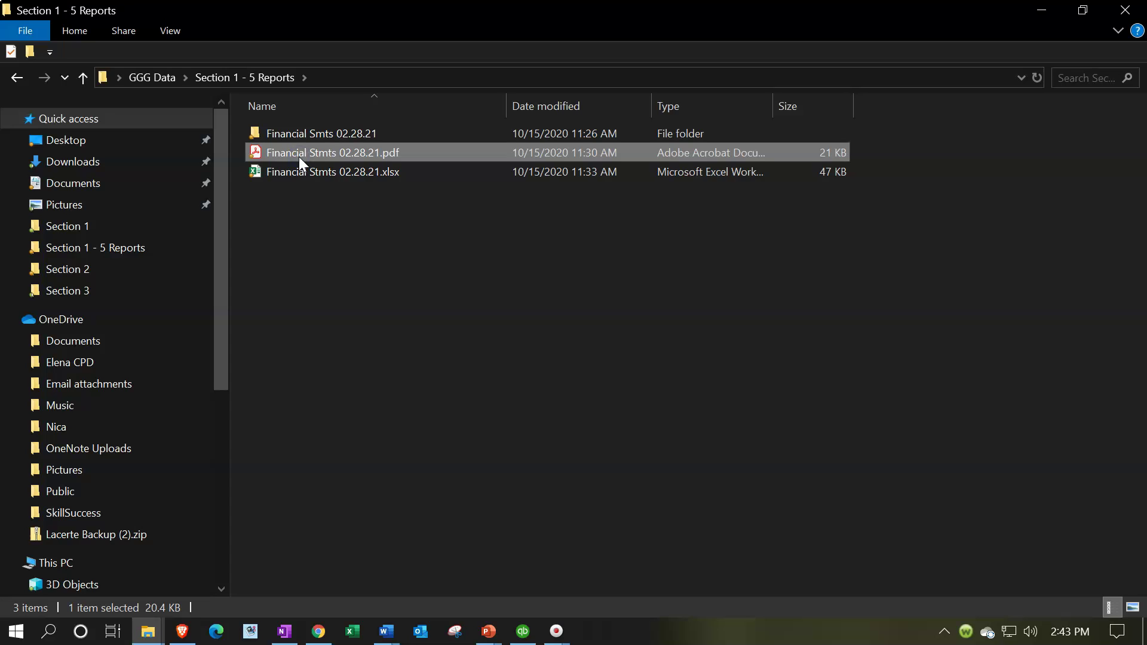
ctrl+click(291, 169)
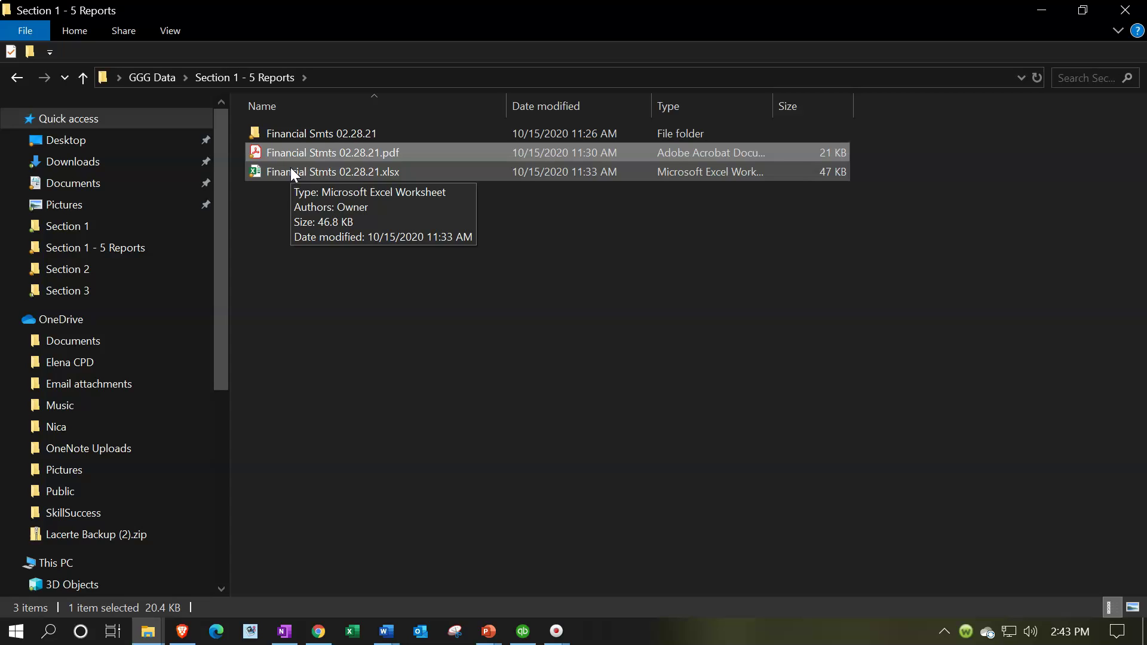
ctrl+click(290, 169)
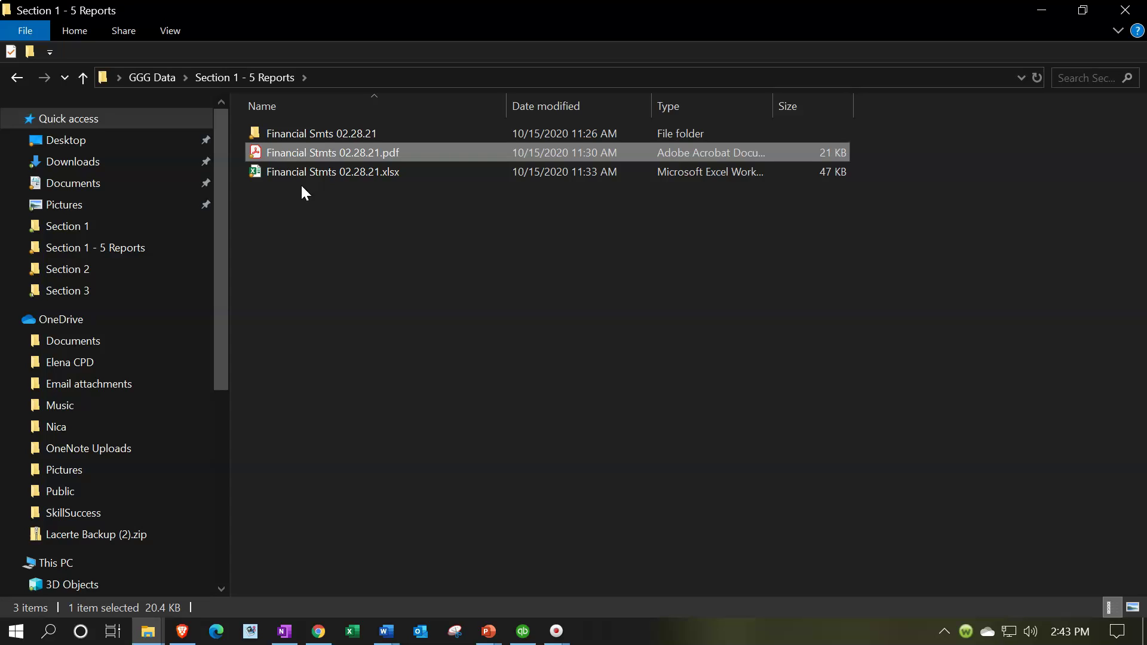
Step: Minimize the folder window, switch to QuickBooks and open the Report Center in a maximized window
click(925, 81)
click(1042, 7)
click(526, 629)
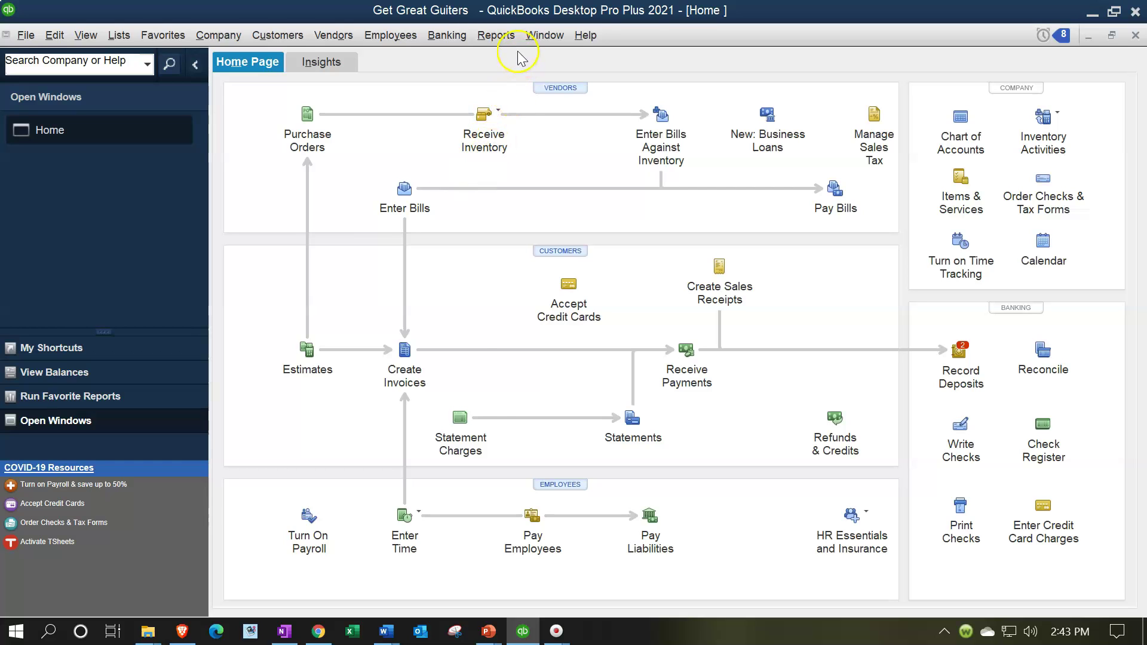
click(507, 38)
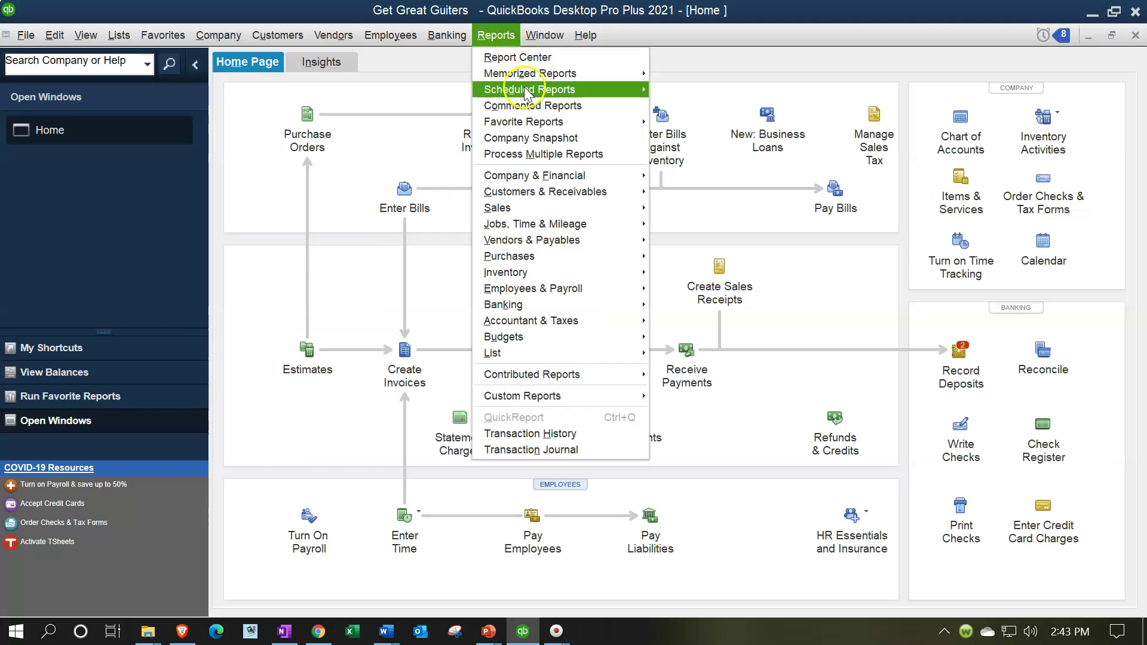
mouse_move(532, 80)
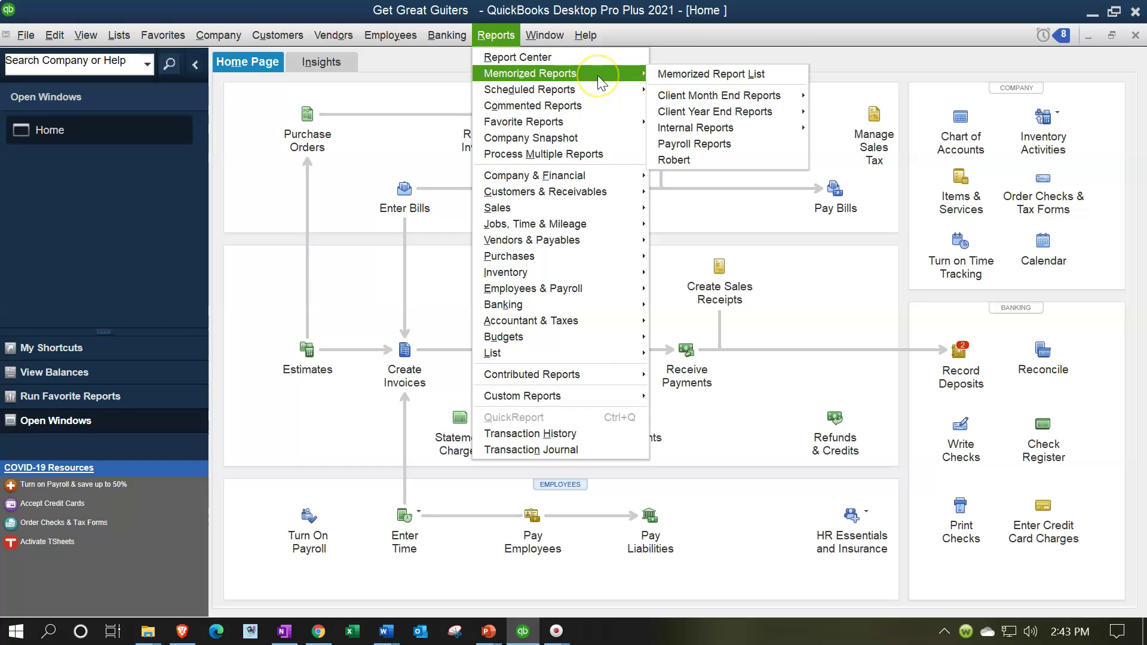
click(578, 58)
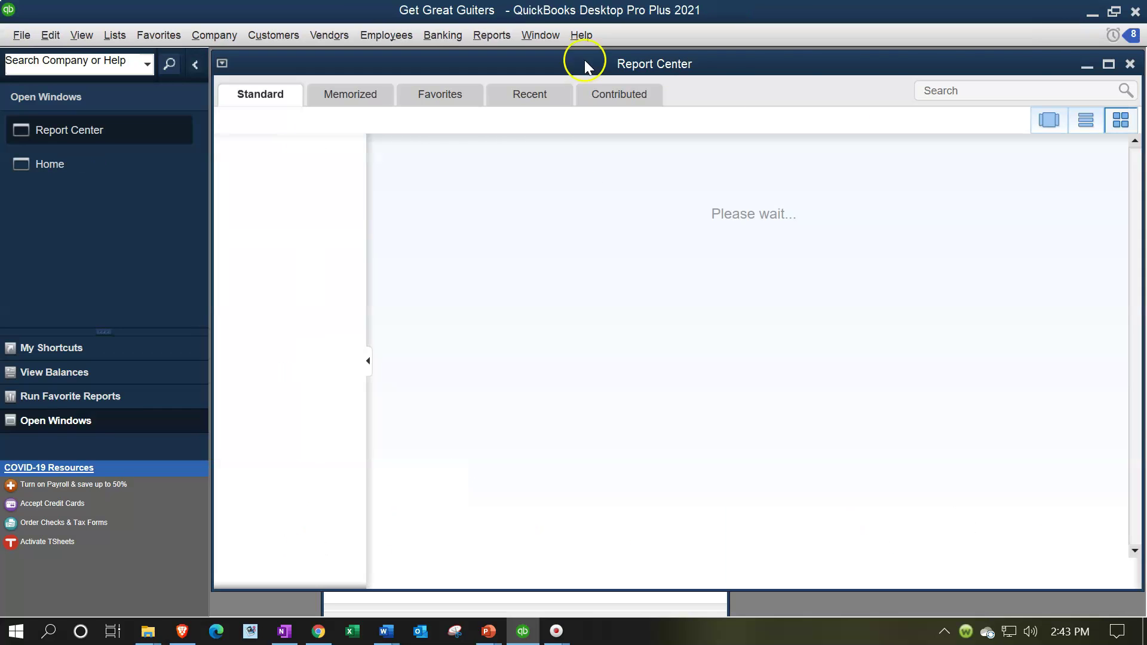
click(1110, 65)
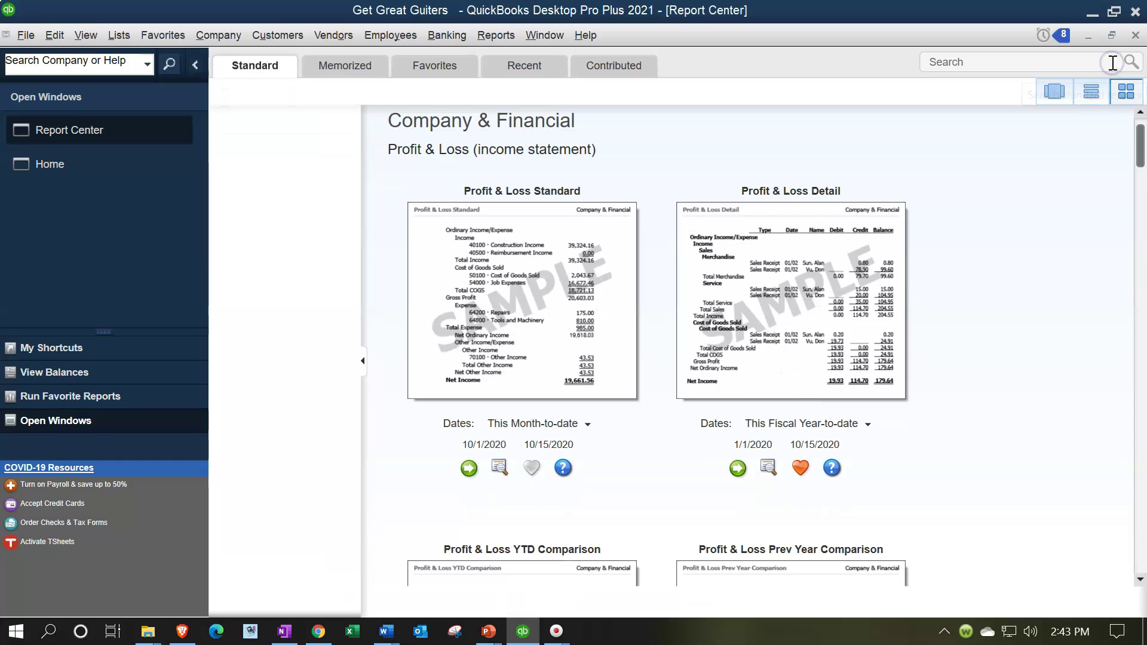
Step: Show the memorized reports in the Report Center and review the Client Month End Reports group
click(322, 67)
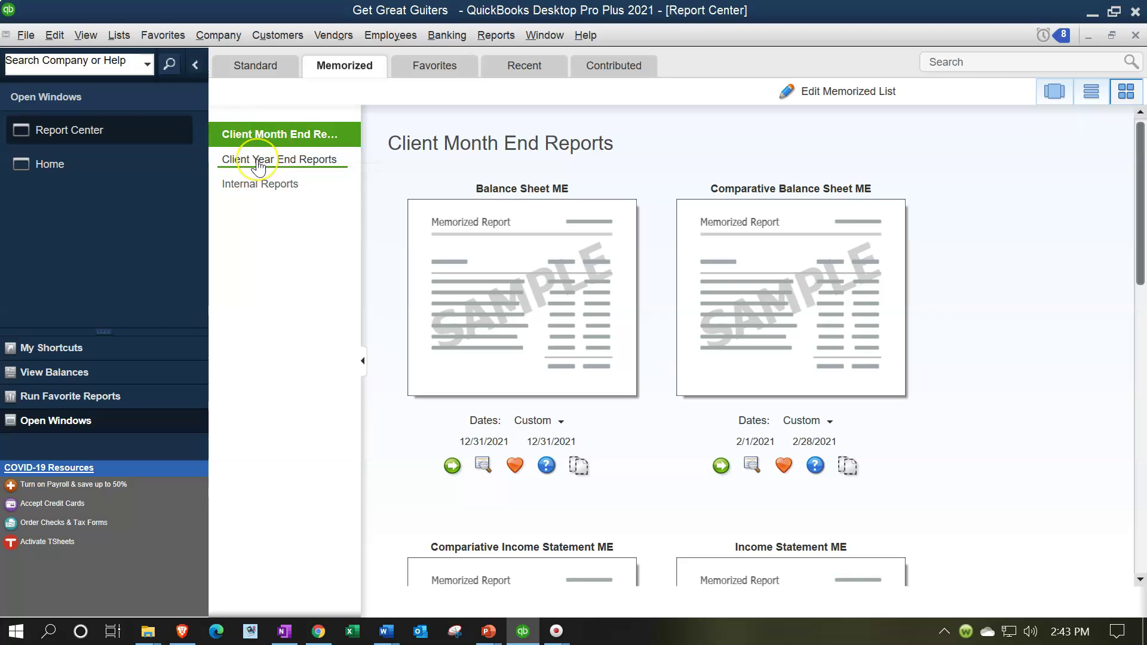
click(259, 157)
click(259, 135)
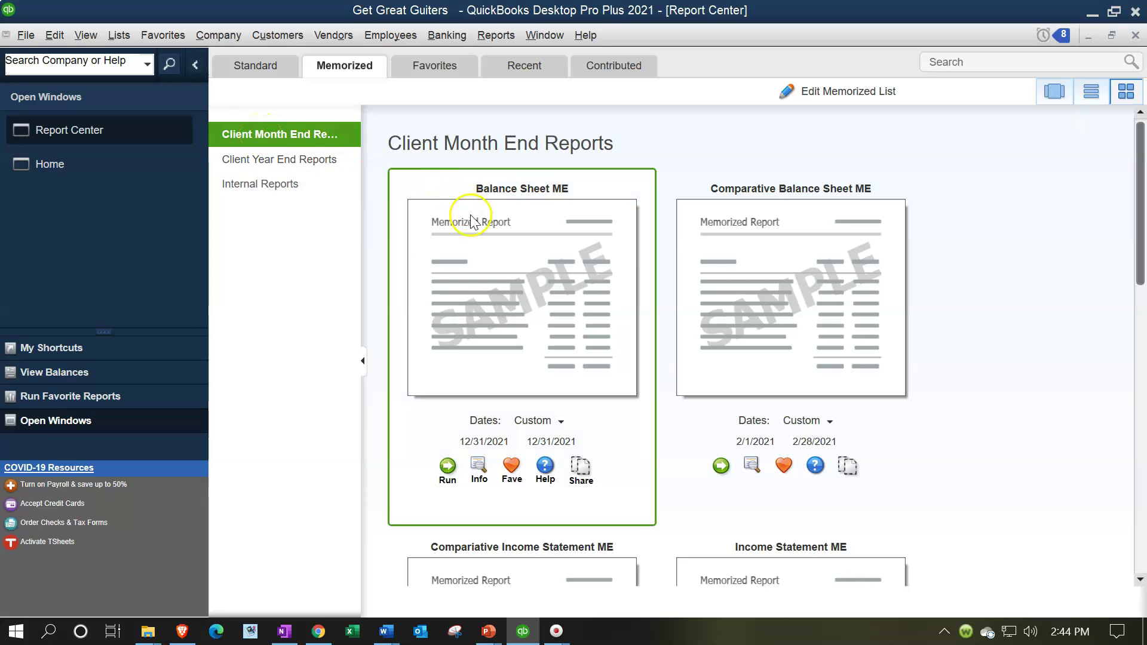
scroll(724, 256, down, 4)
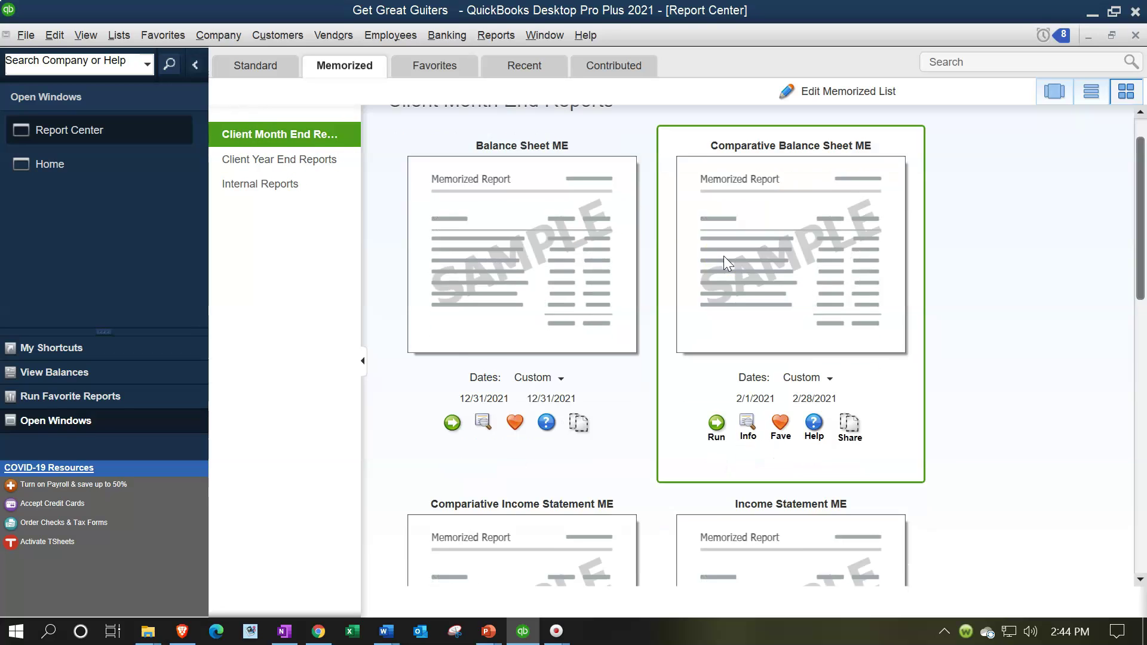
scroll(723, 256, up, 3)
scroll(723, 256, down, 15)
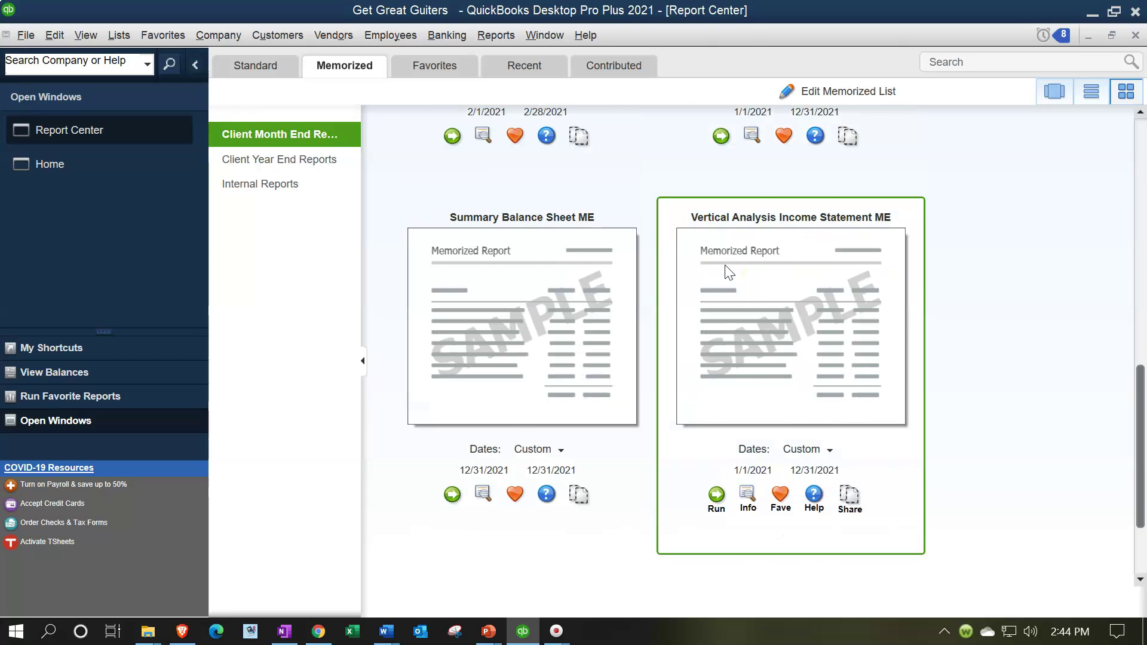
scroll(725, 266, up, 15)
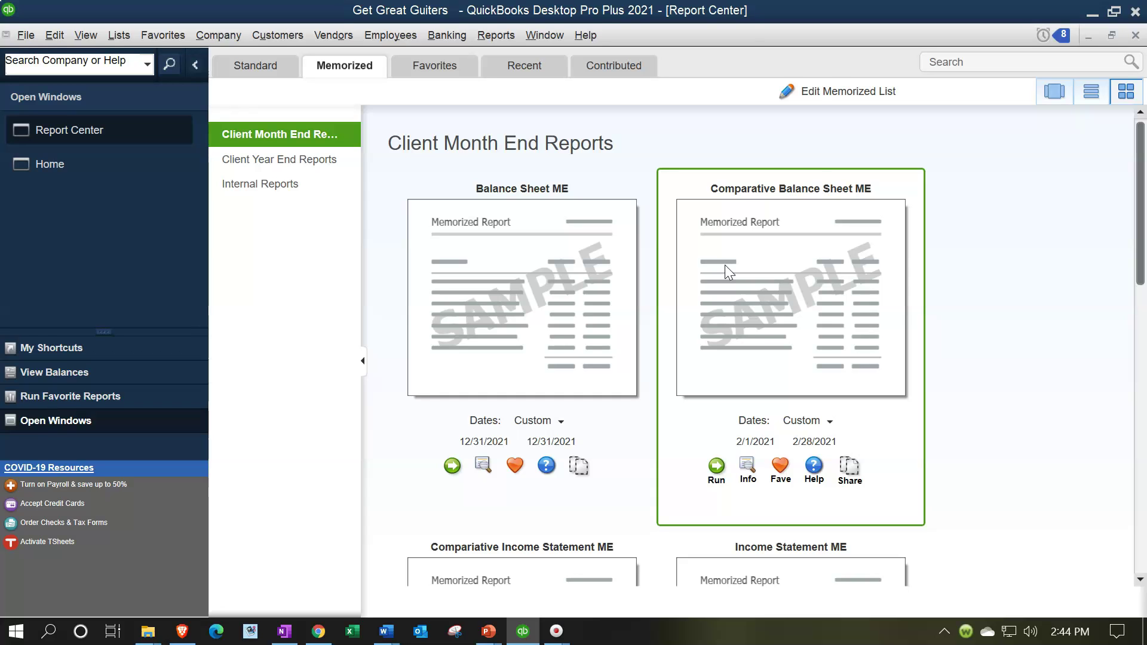
Step: From the memorized report list, deselect the Balance Sheet, Comparative Balance Sheet and Summary Balance Sheet ME reports in the Client Month End batch, without processing it
click(824, 95)
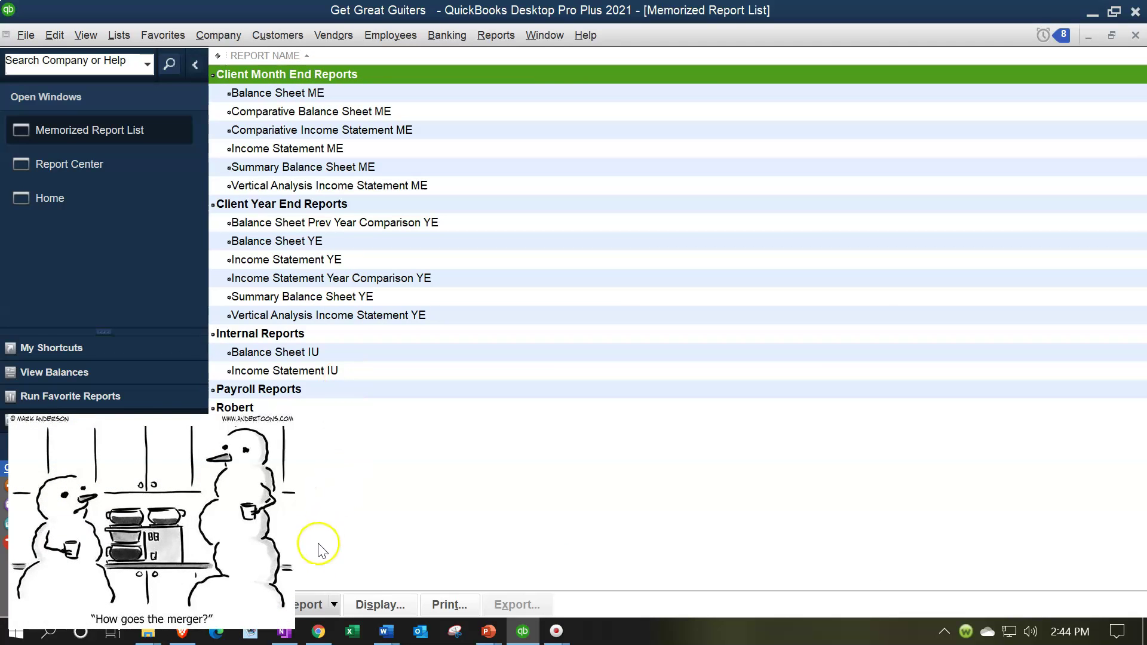
click(357, 605)
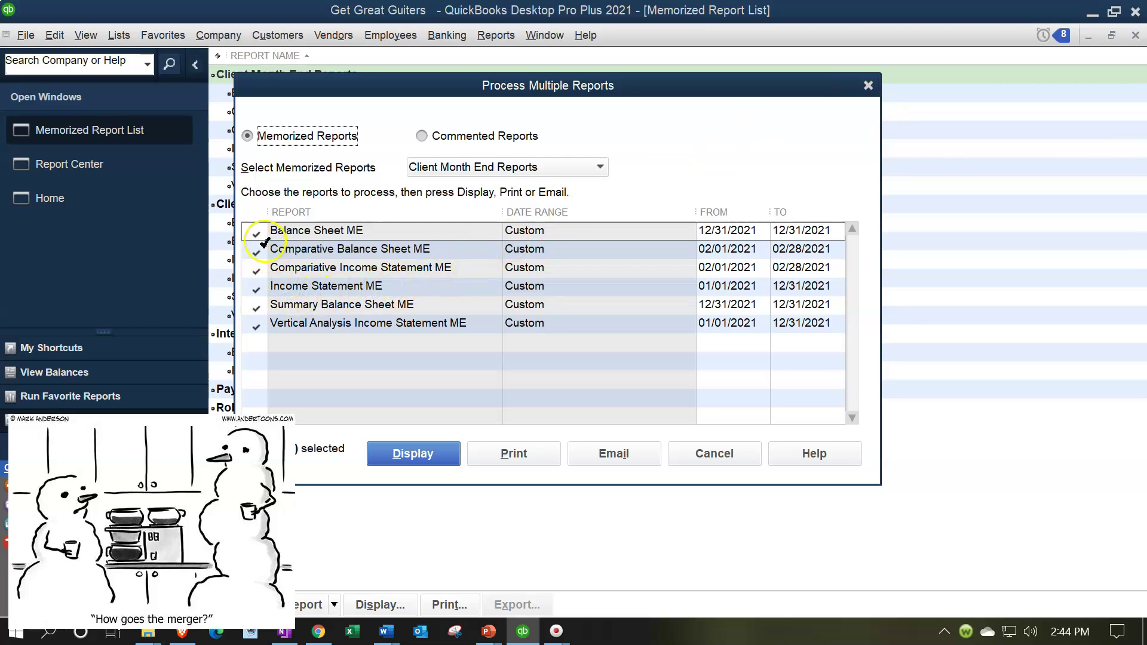
click(253, 234)
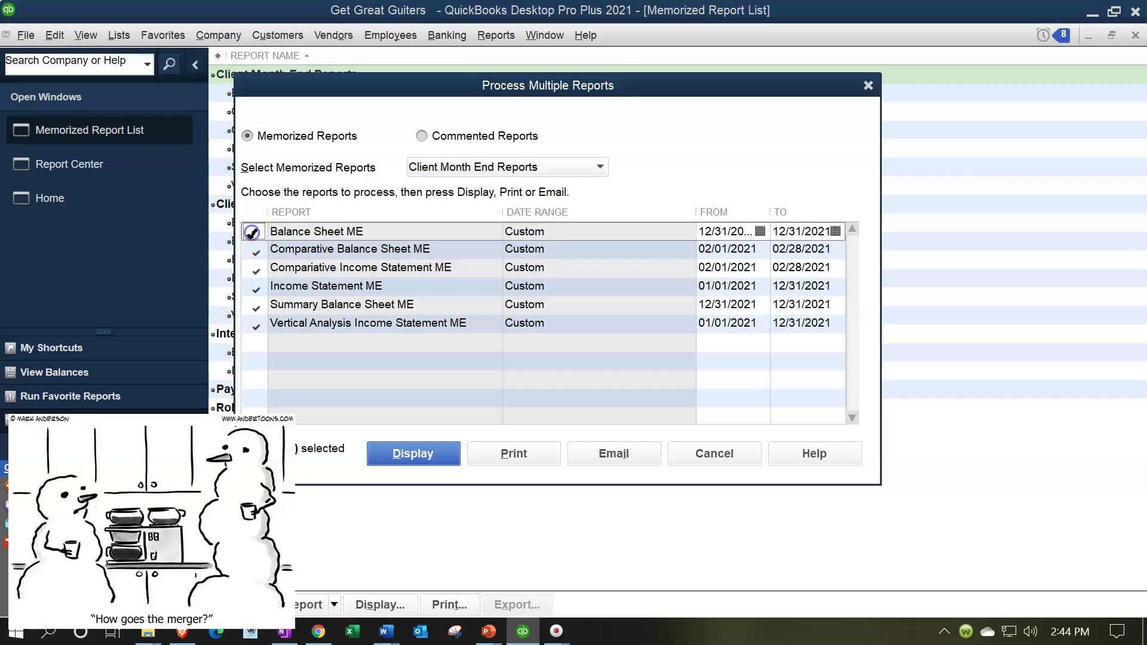
click(253, 234)
click(256, 249)
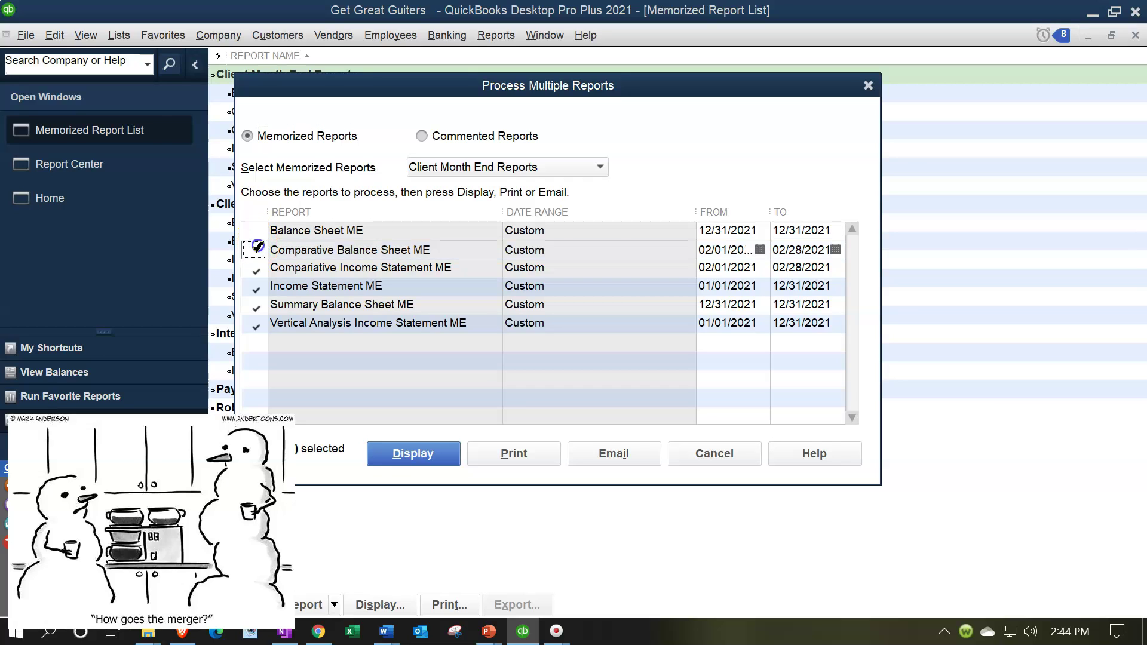
click(257, 249)
click(255, 306)
click(255, 306)
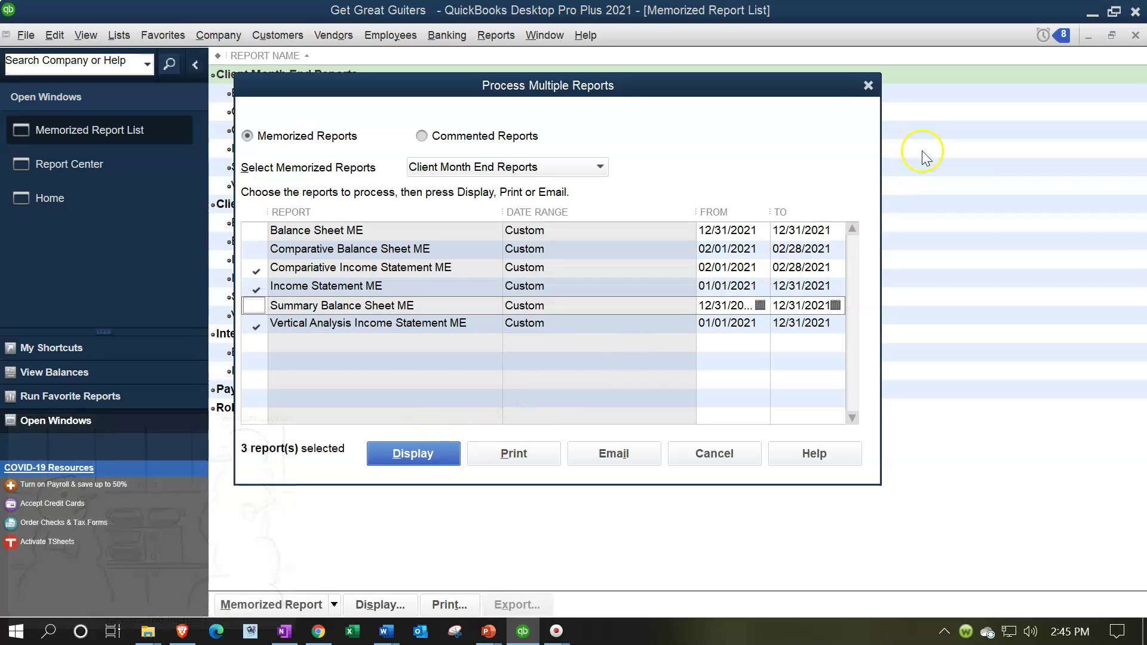
click(869, 88)
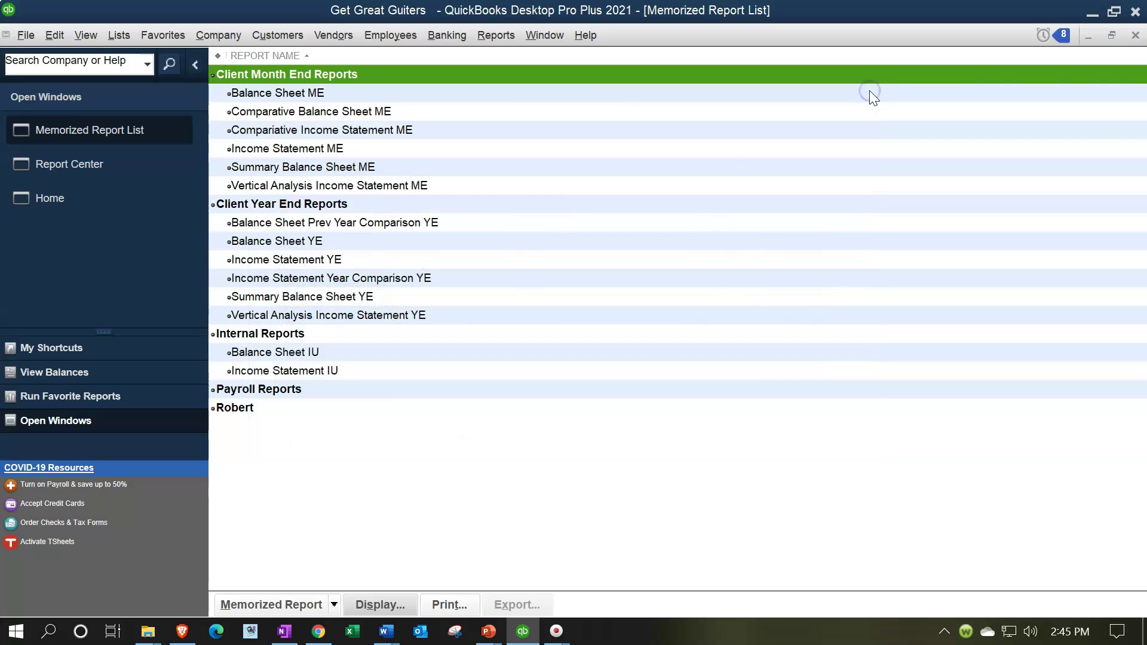
click(1135, 35)
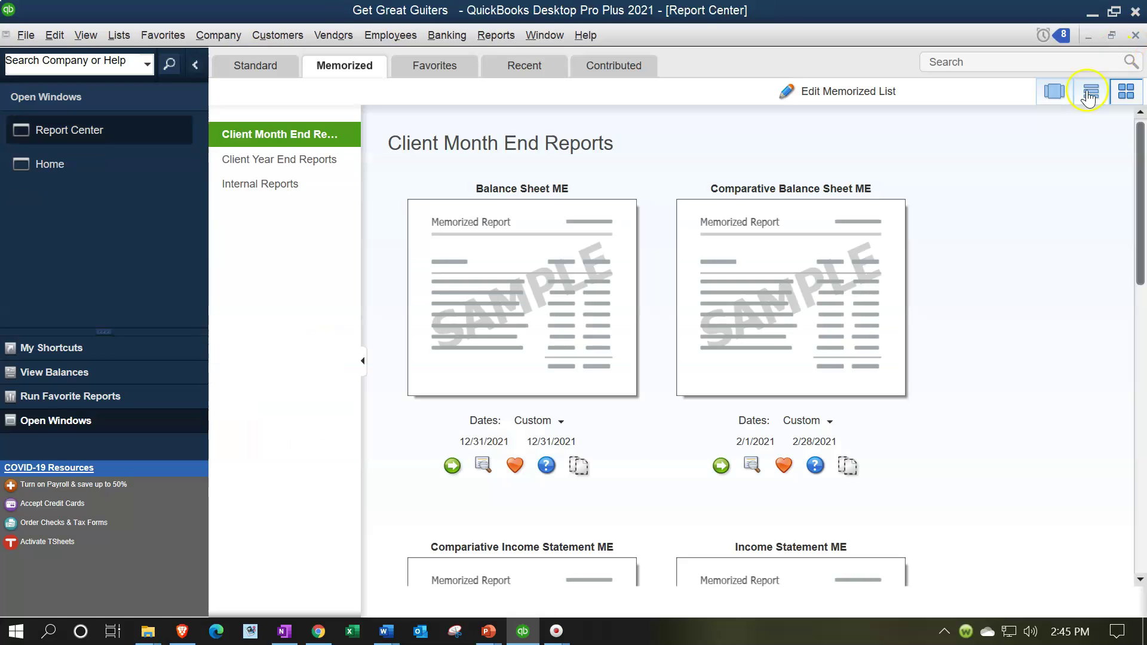
Step: Find the Income Statement ME report among the Client Month End Reports and run it
scroll(720, 274, down, 3)
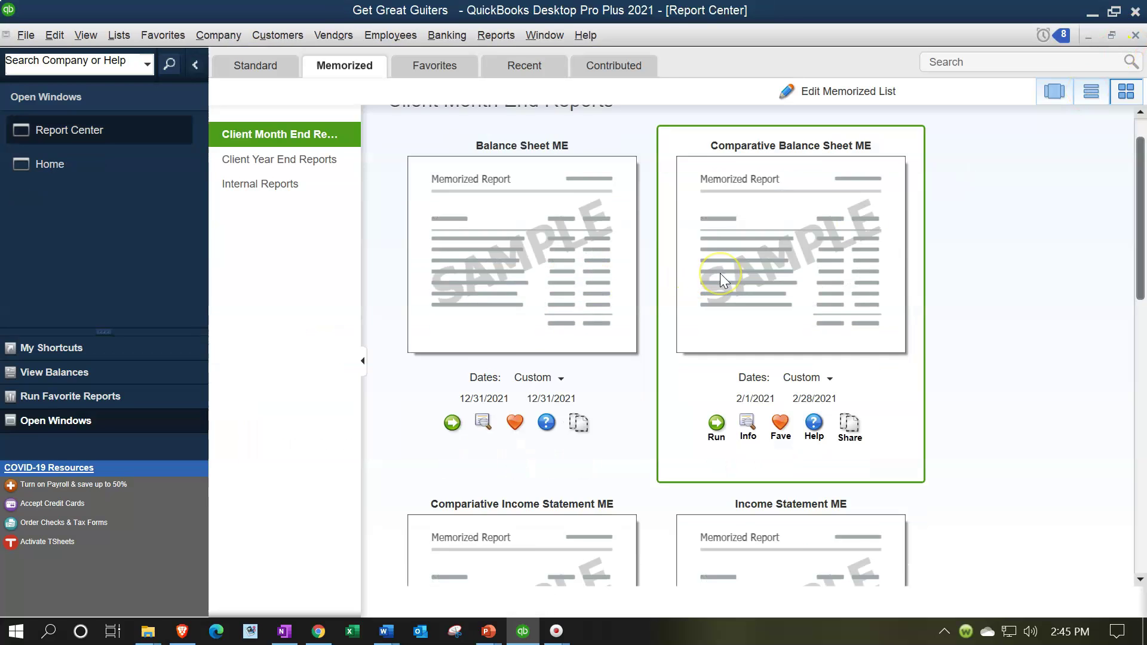
scroll(721, 276, down, 2)
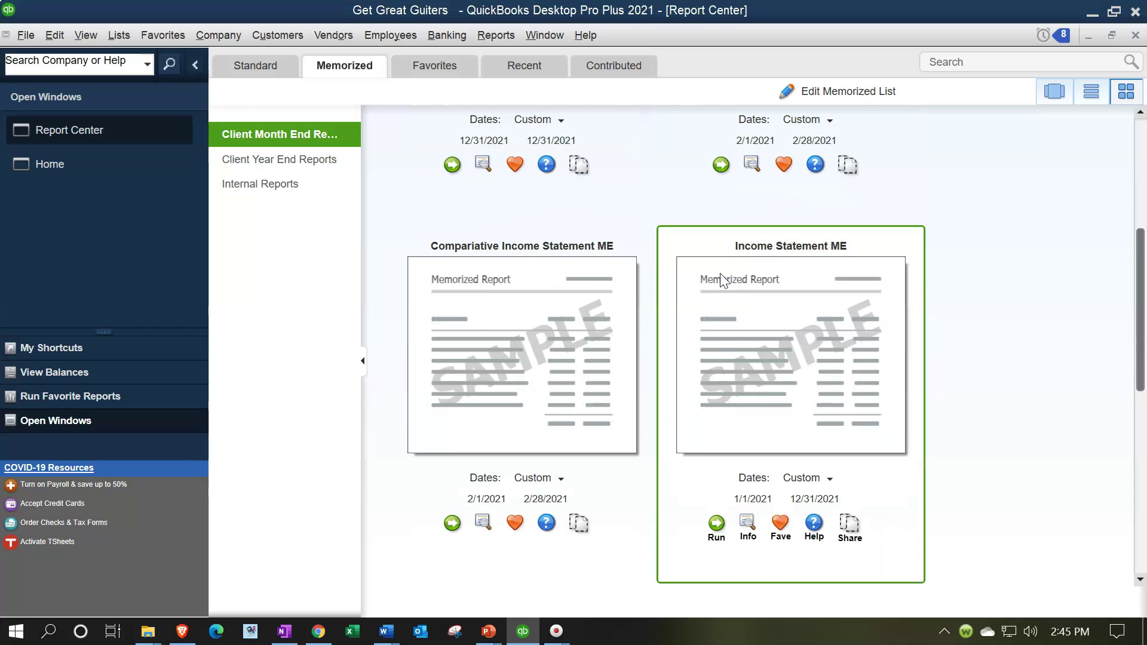
scroll(720, 274, up, 3)
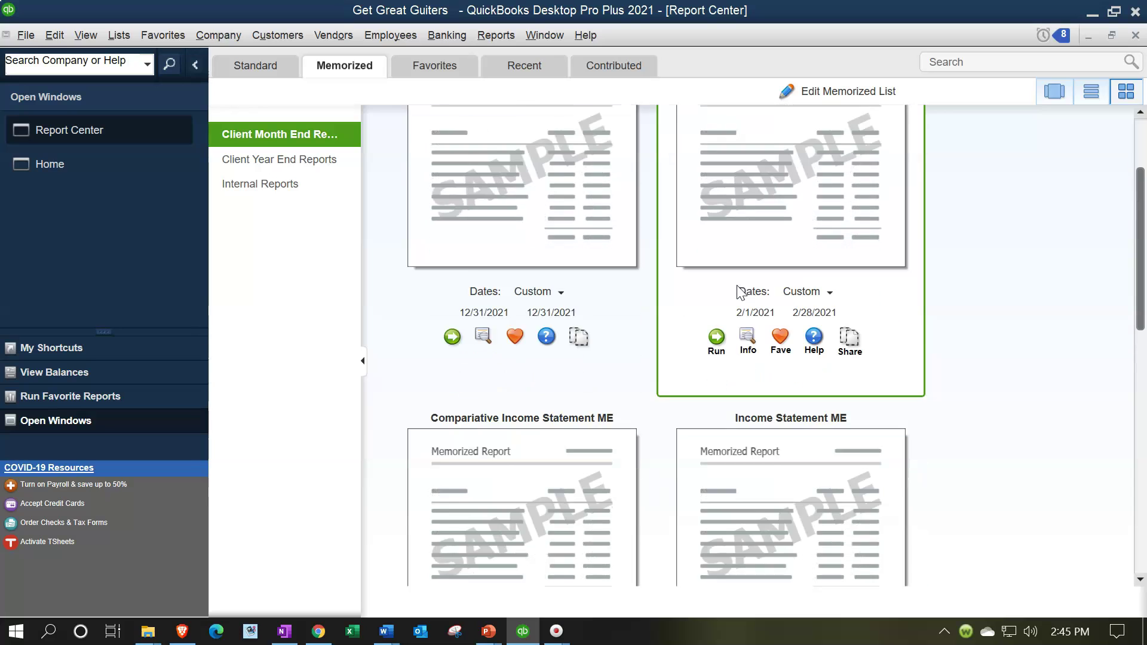
scroll(739, 291, down, 5)
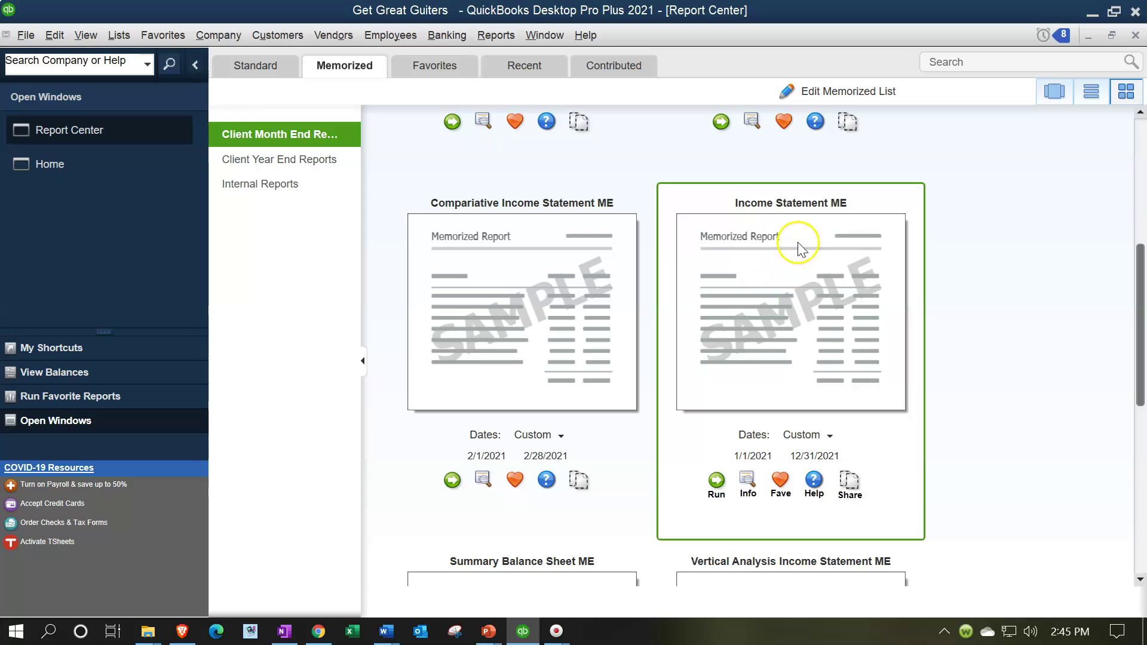
scroll(786, 230, down, 1)
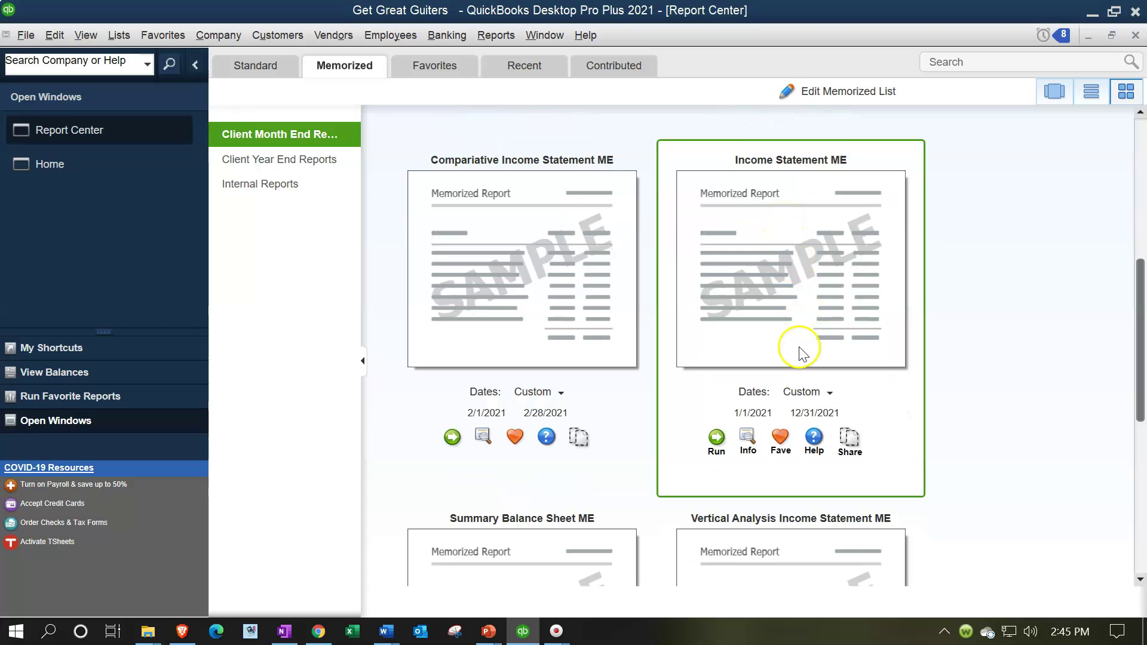
click(716, 438)
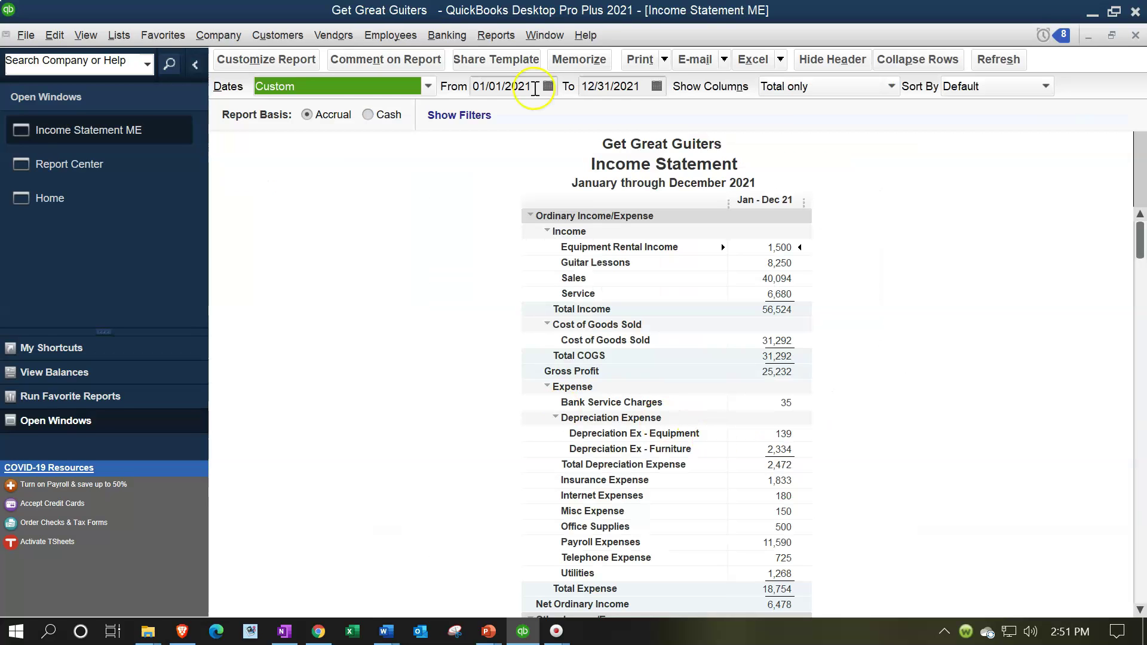
Step: Set the income statement's ending date to 02/28/2021, keeping the start date of 01/01/2021
click(535, 89)
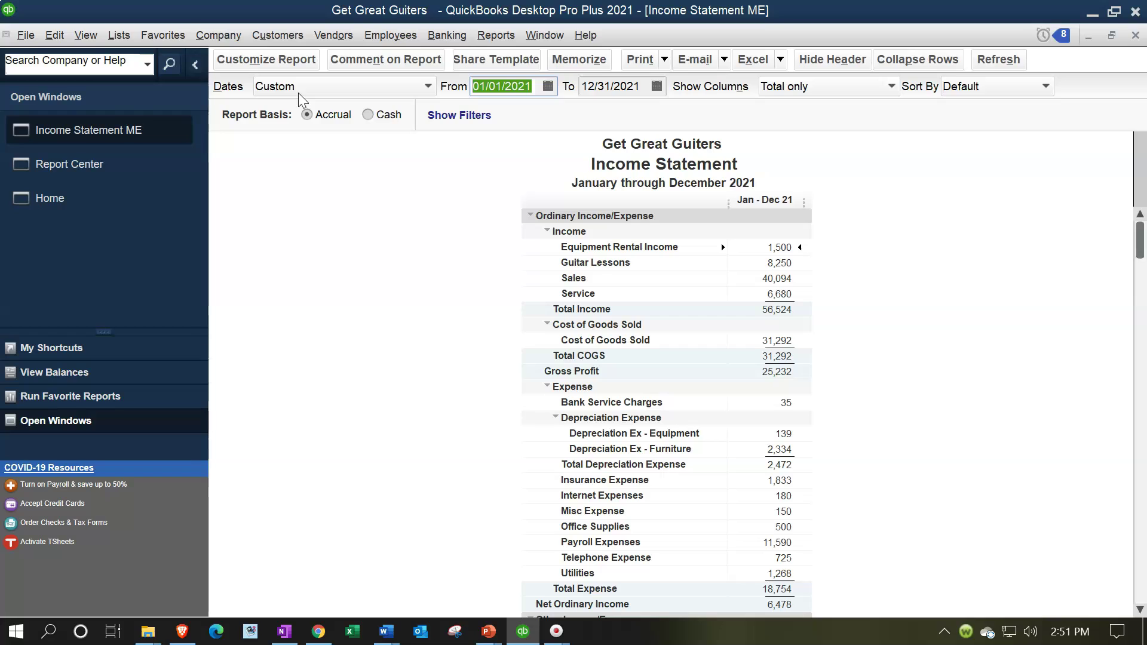
key(Tab)
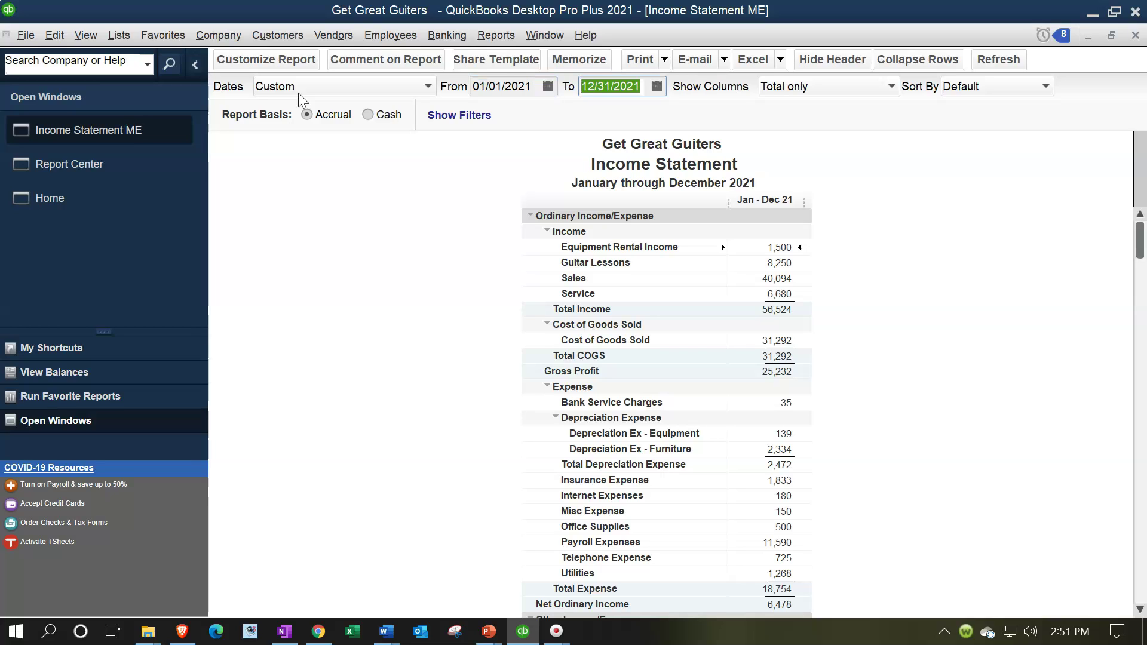
text(022821)
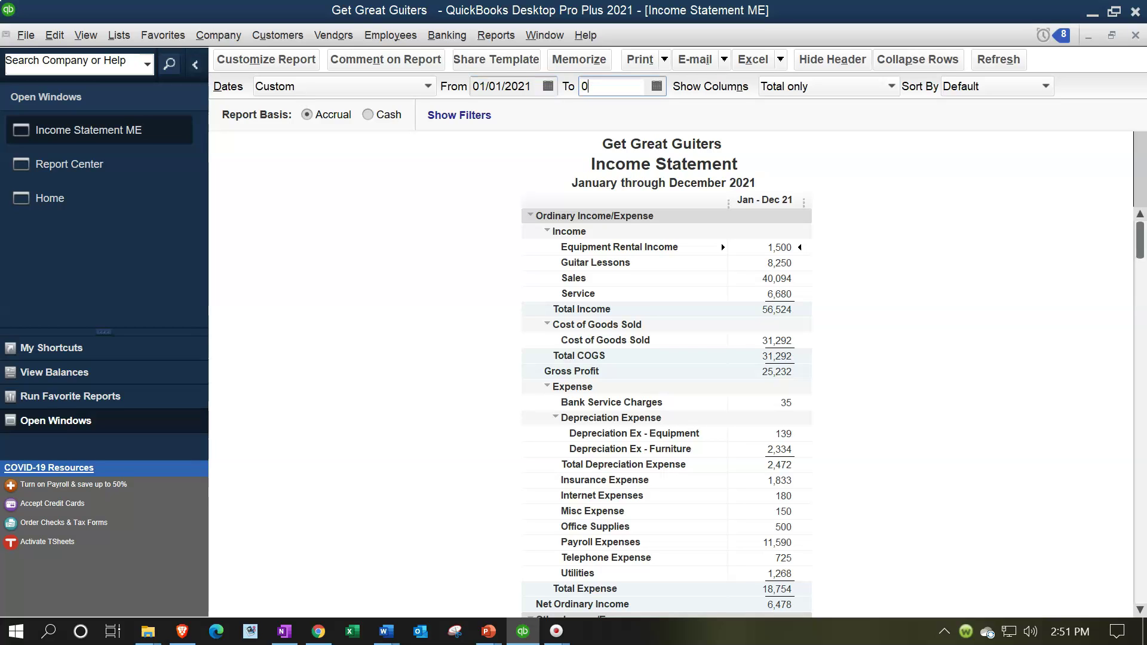
key(Tab)
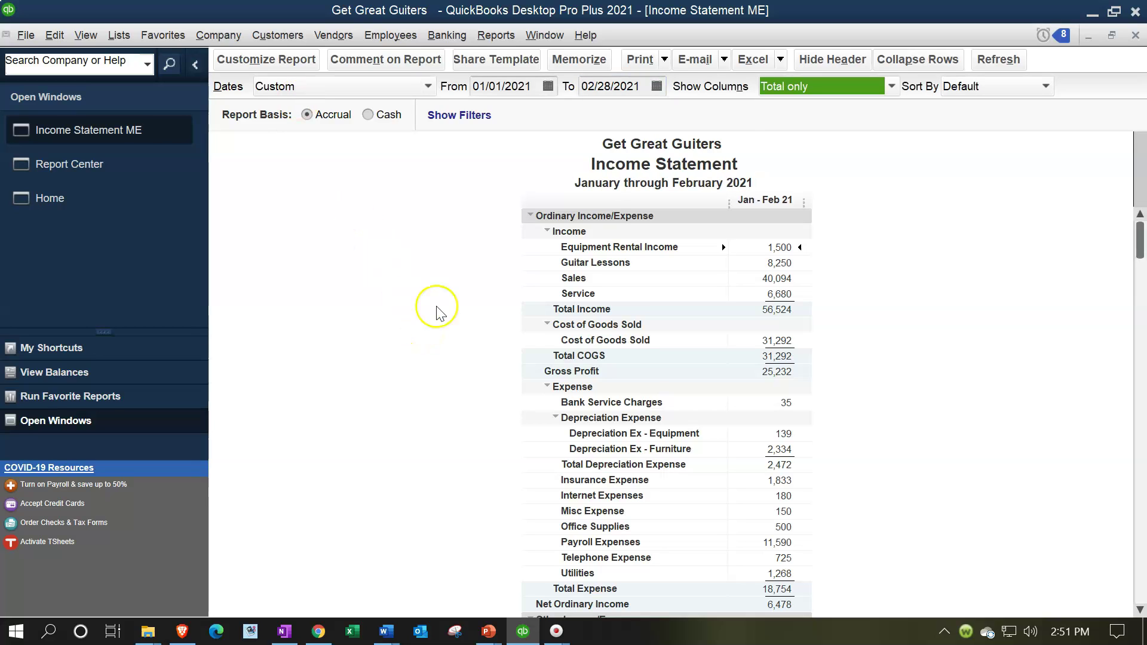
Step: Print the income statement report in portrait to the CutePDF Writer printer
click(667, 65)
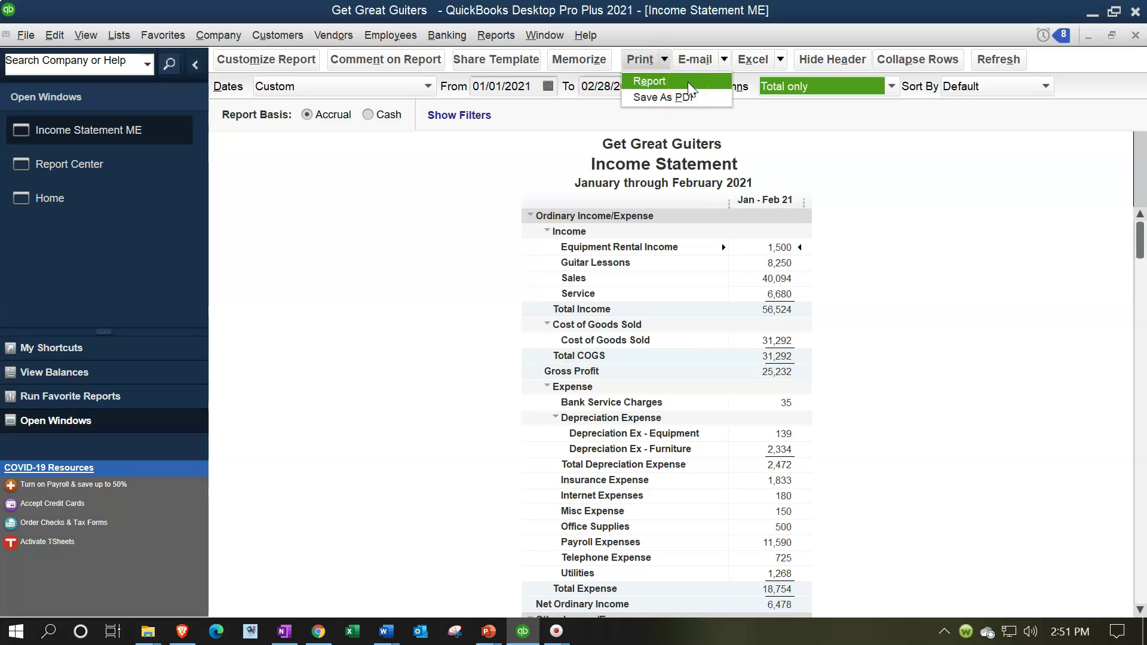
click(688, 84)
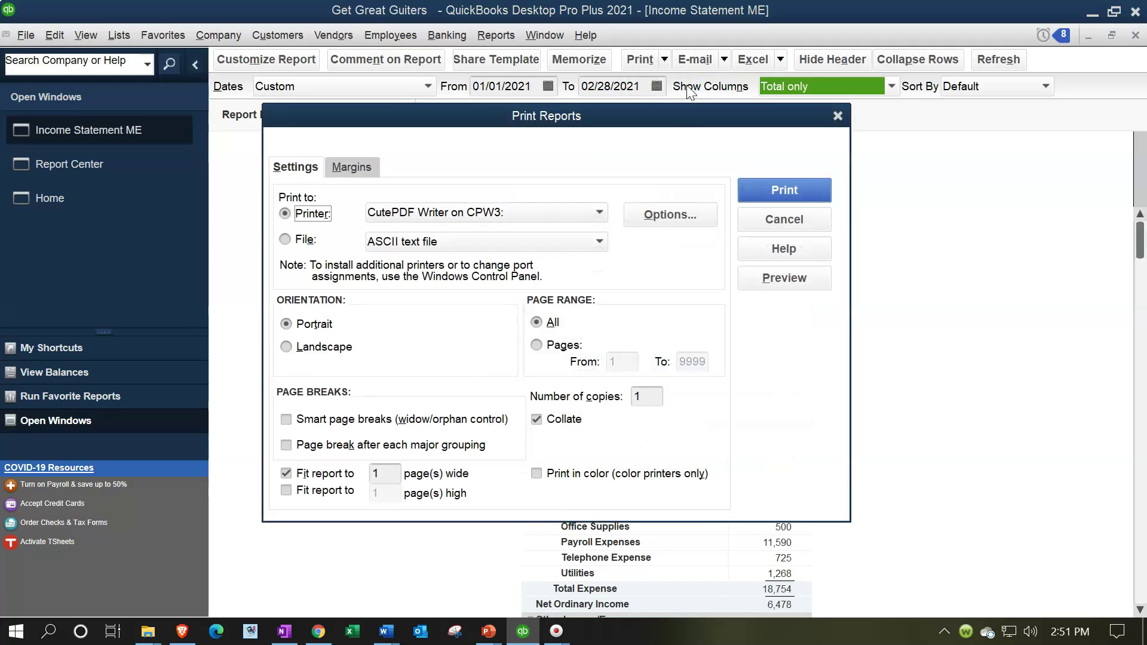
click(566, 216)
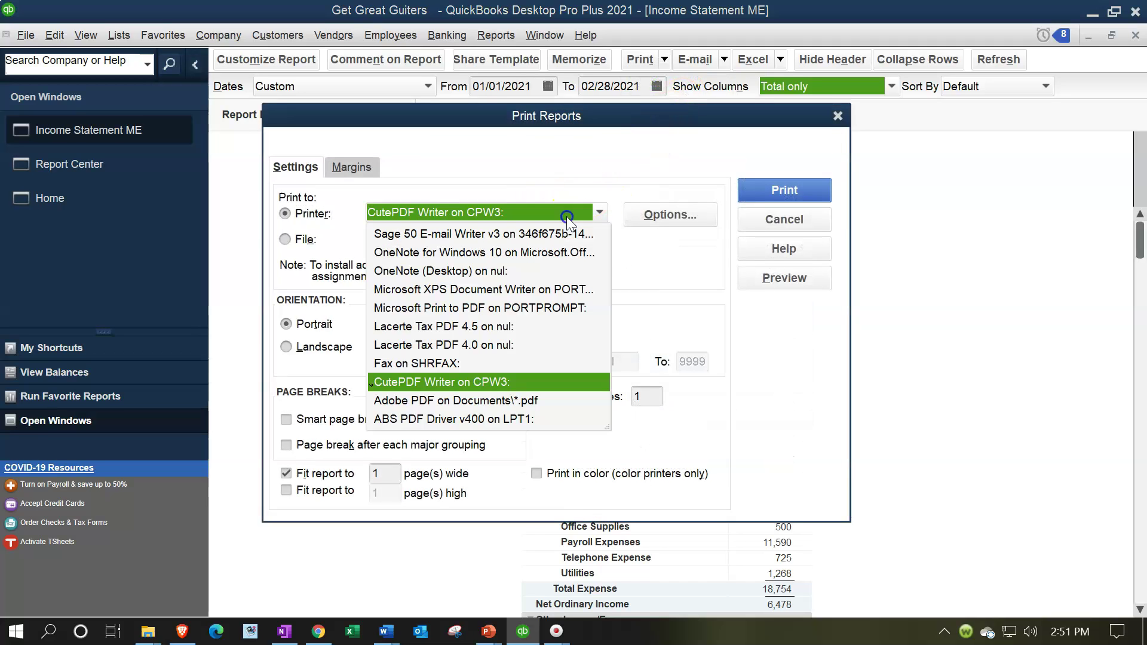
click(516, 381)
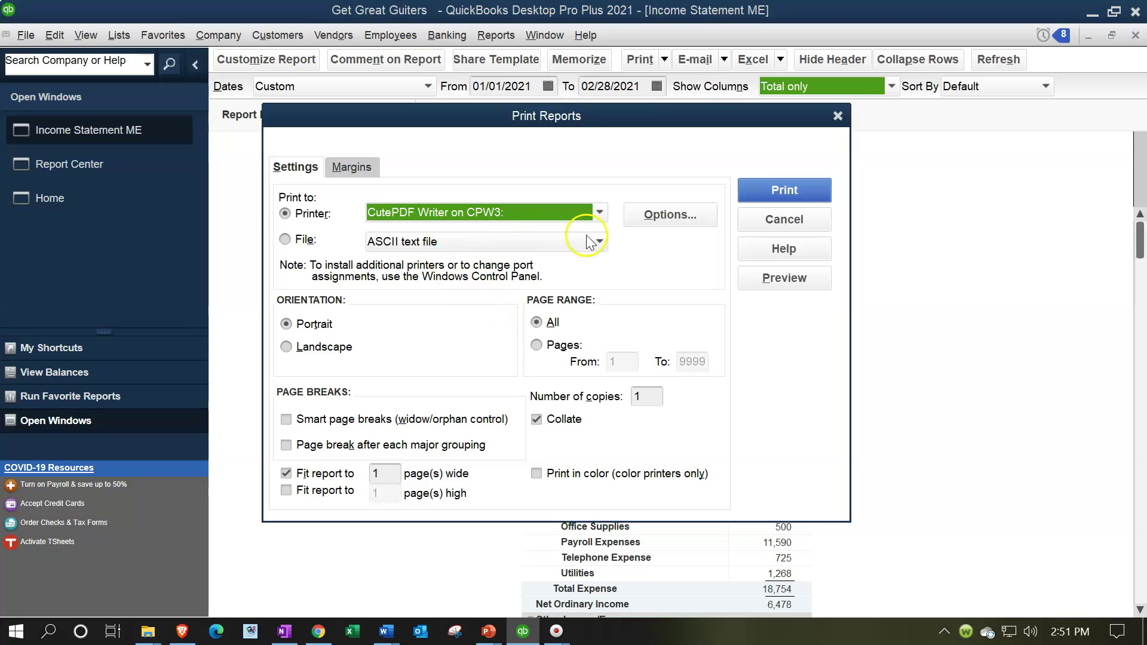
click(777, 190)
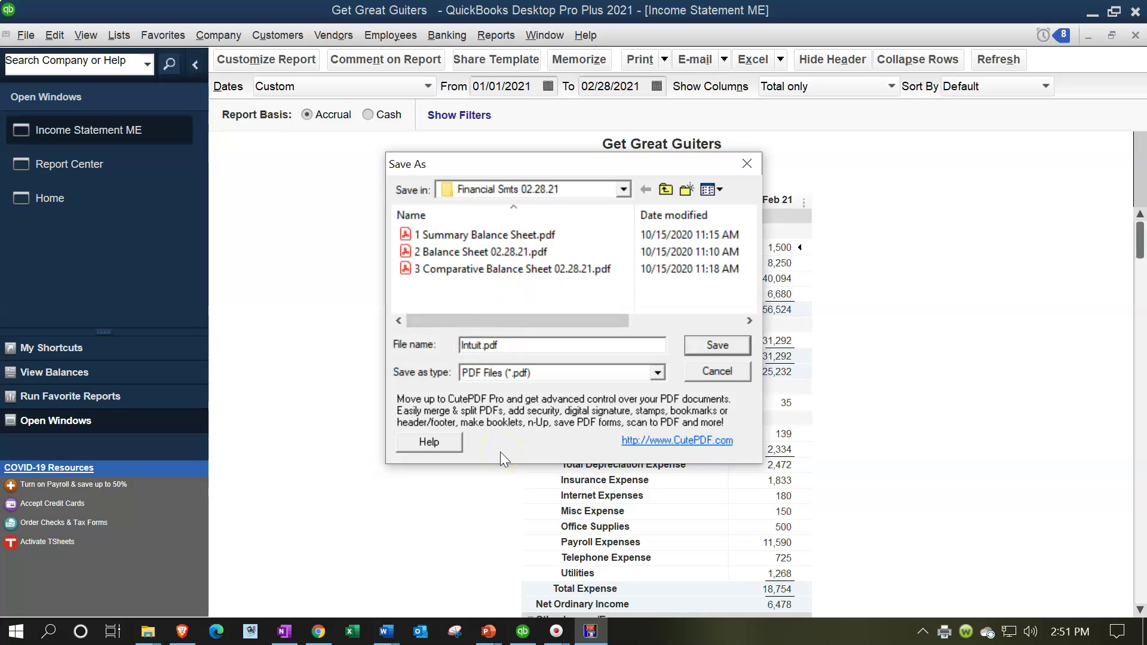
Step: Save the PDF as 4 Income Statment 02.28.21.pdf in the Financial Smts 02.28.21 folder
key(BackSpace)
key(BackSpace)
key(BackSpace)
key(BackSpace)
key(BackSpace)
key(BackSpace)
text(4)
click(412, 272)
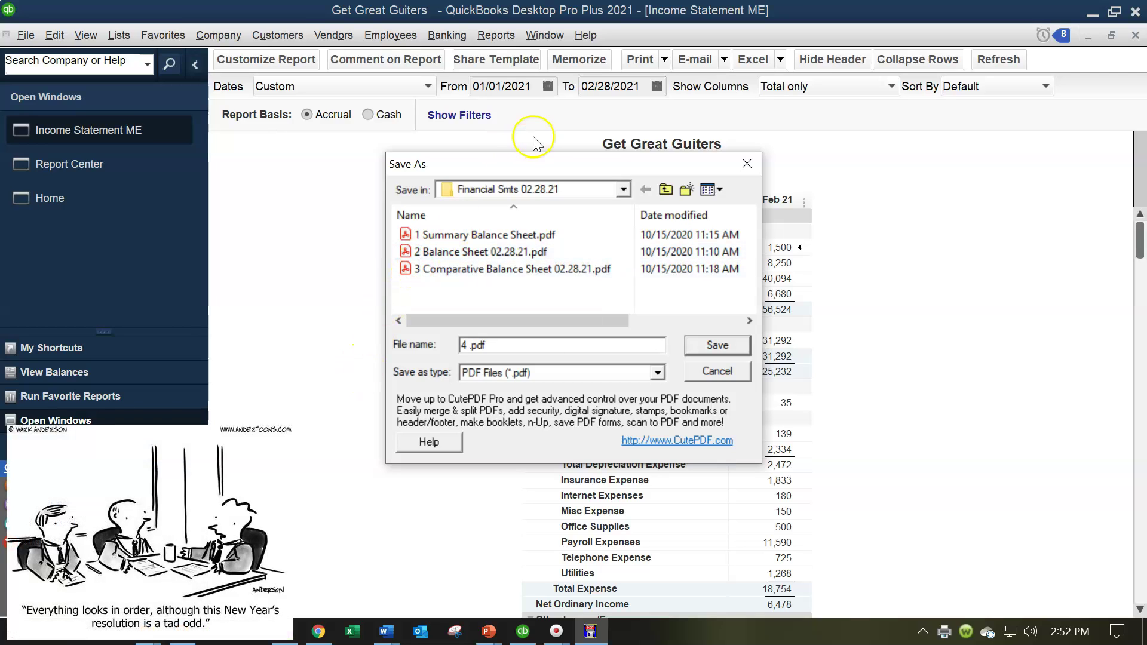
drag(550, 171, 620, 228)
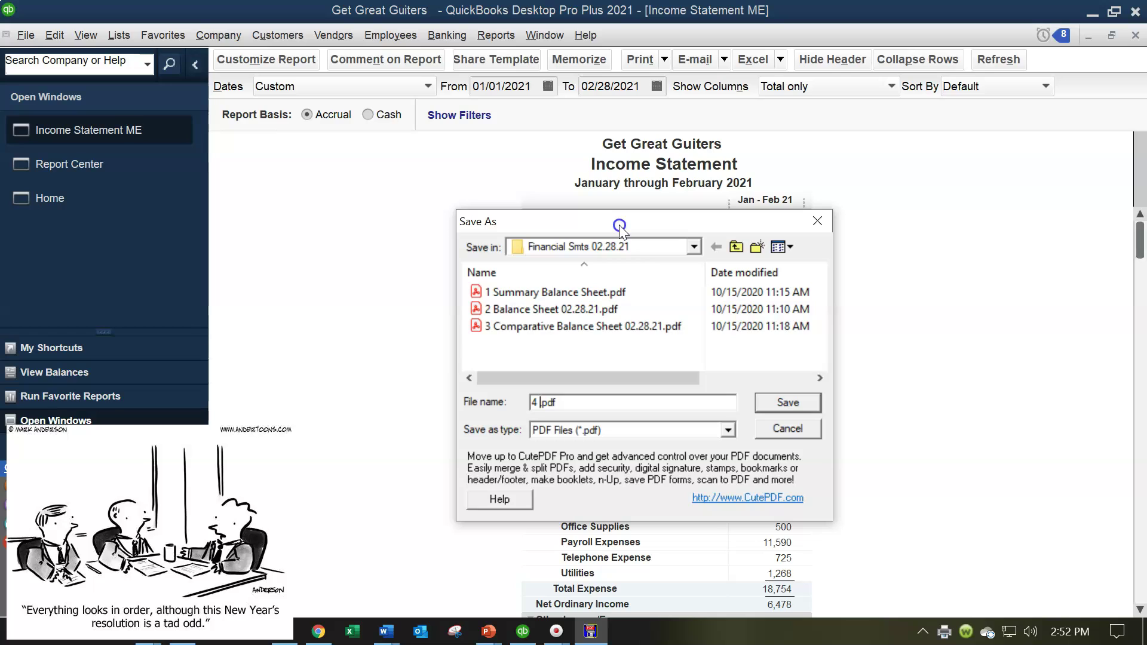
text(Income S)
key(BackSpace)
key(BackSpace)
key(BackSpace)
key(BackSpace)
key(BackSpace)
key(BackSpace)
text(come Statment 02.28.21)
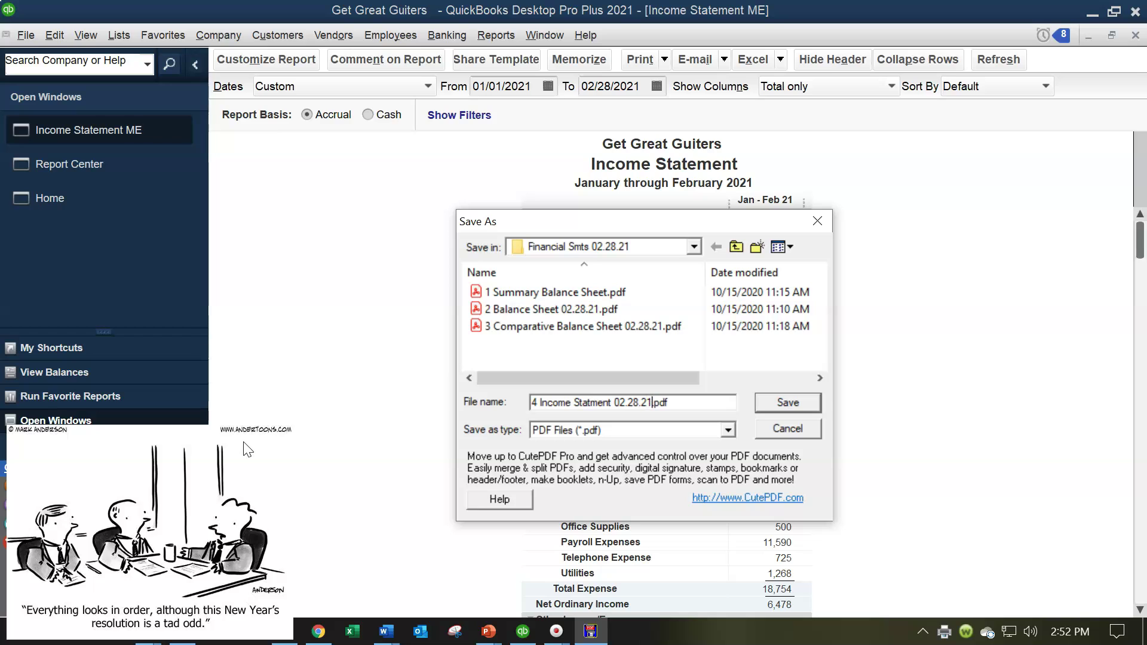
click(789, 403)
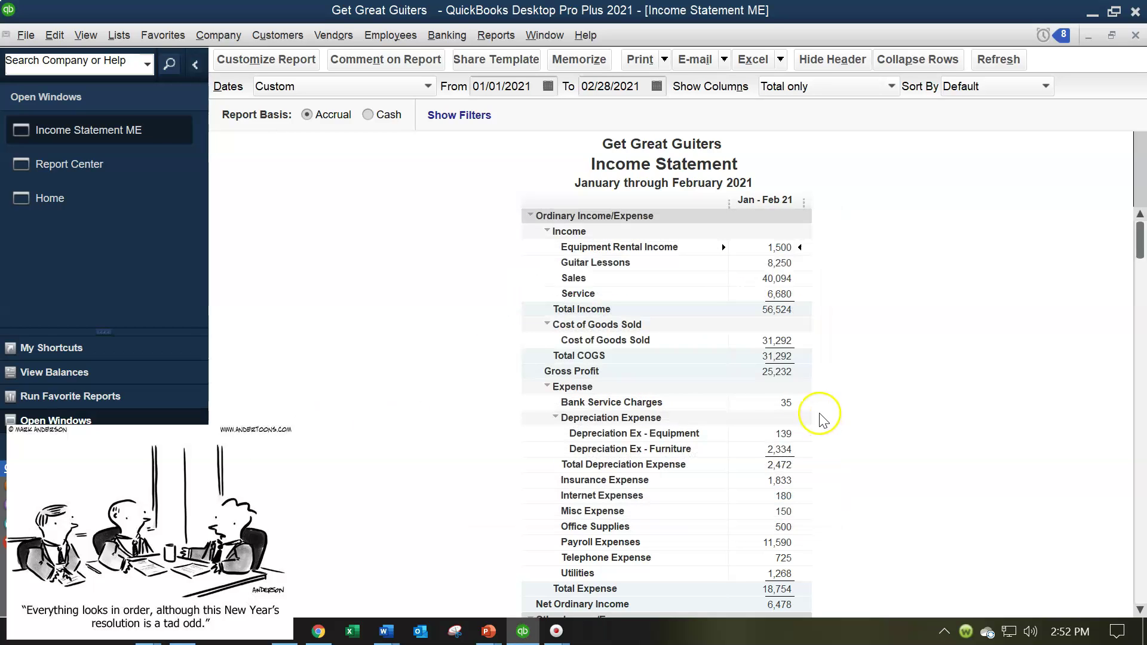
Step: Export the income statement to Excel as a new worksheet in the existing workbook Financial Stmts 02.28.21.xlsx
click(781, 60)
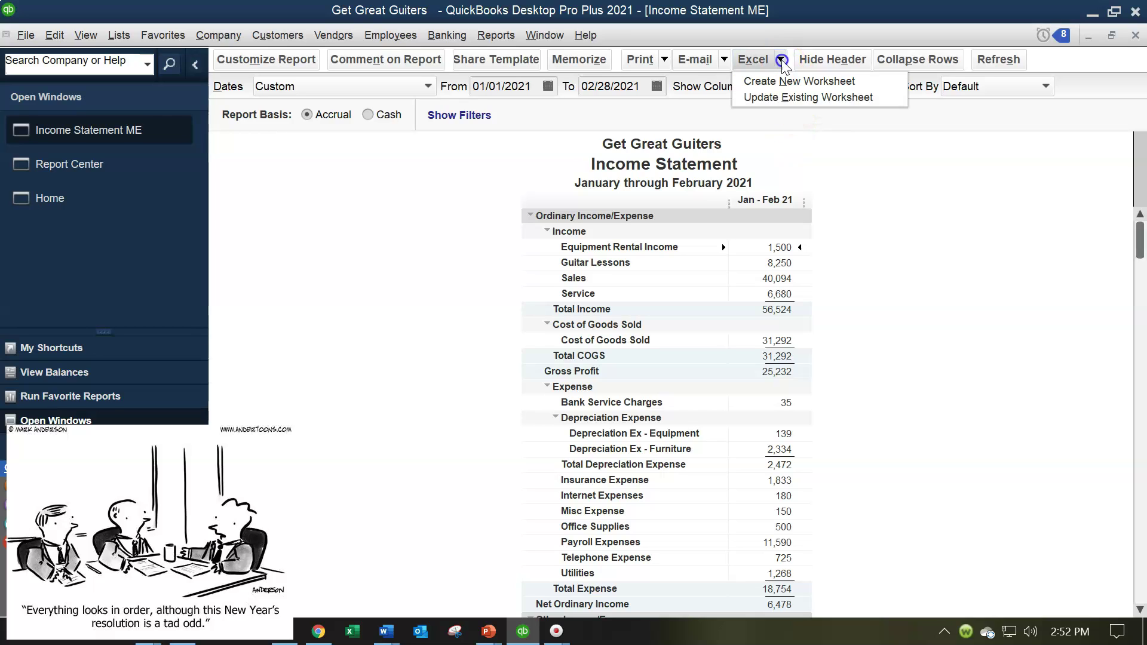
click(813, 84)
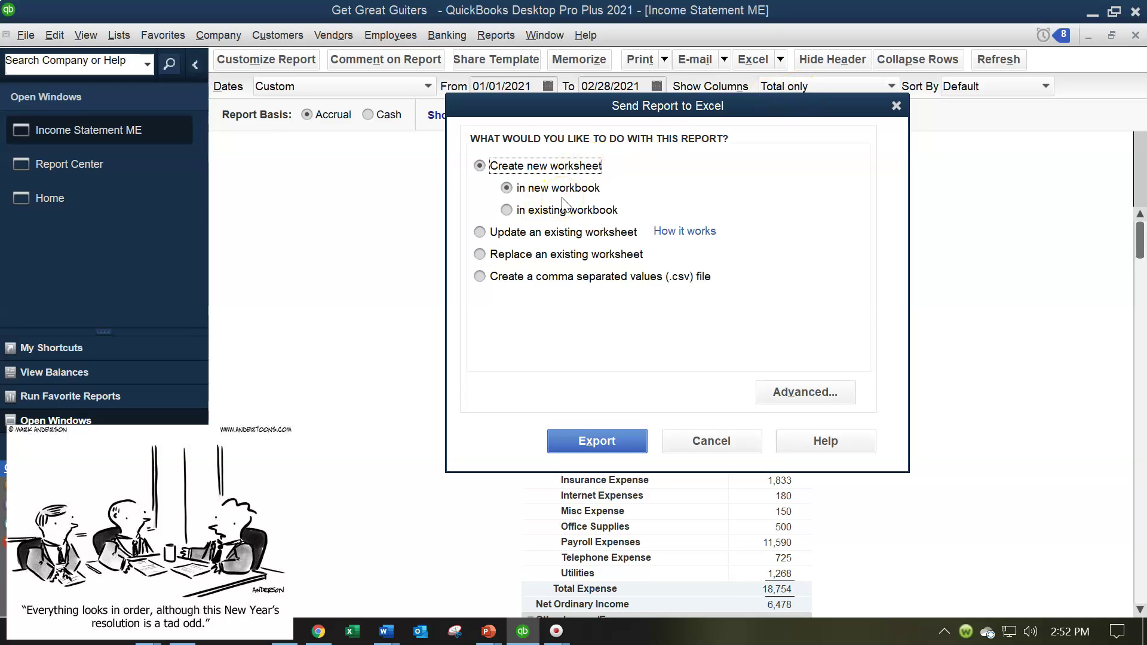
click(507, 209)
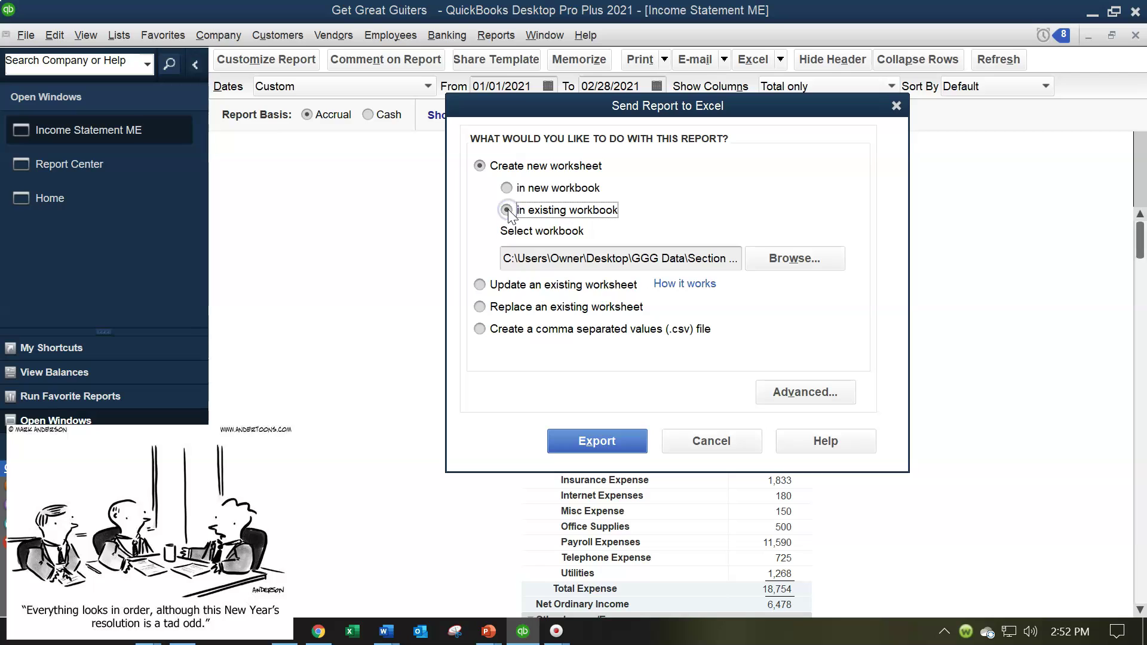
click(796, 260)
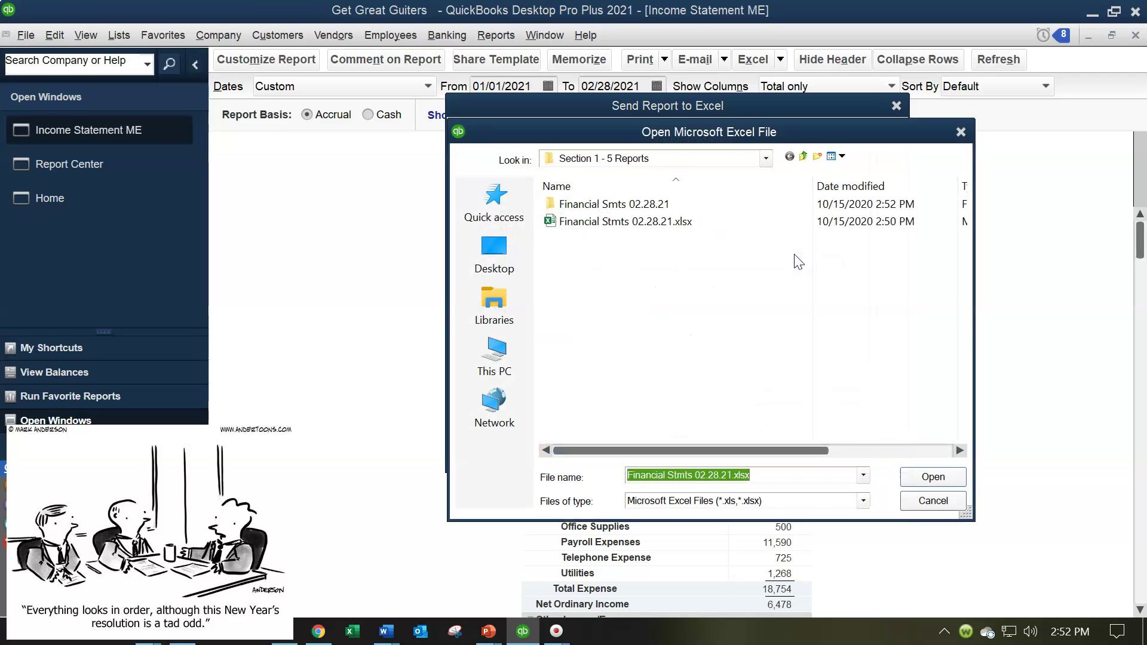
click(599, 225)
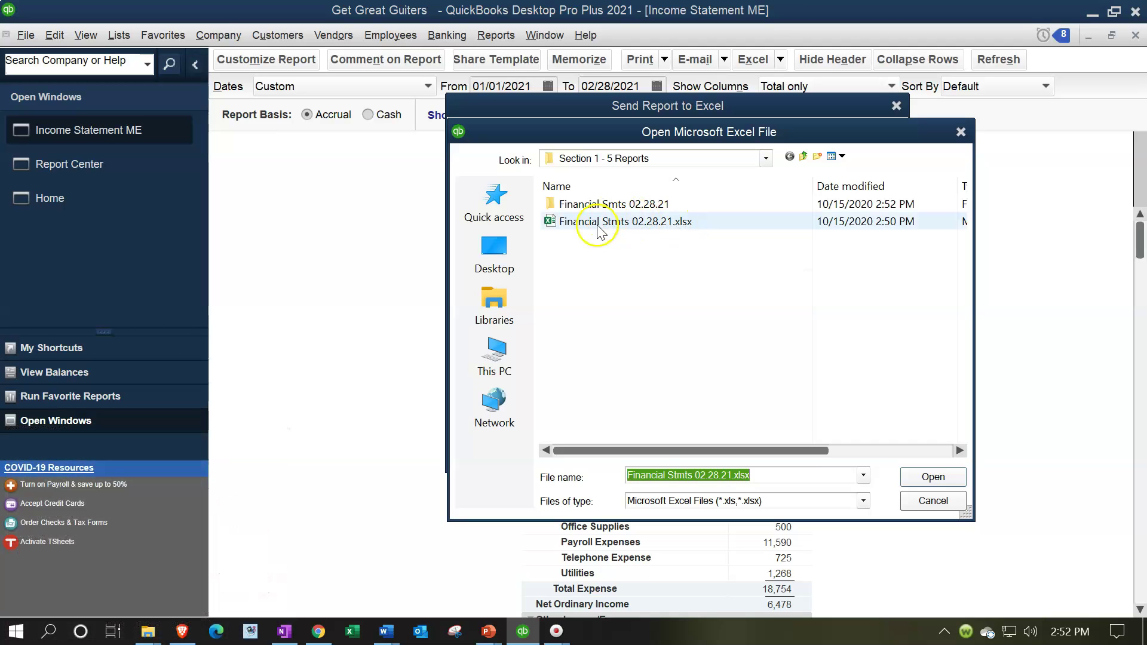
double_click(598, 226)
click(595, 421)
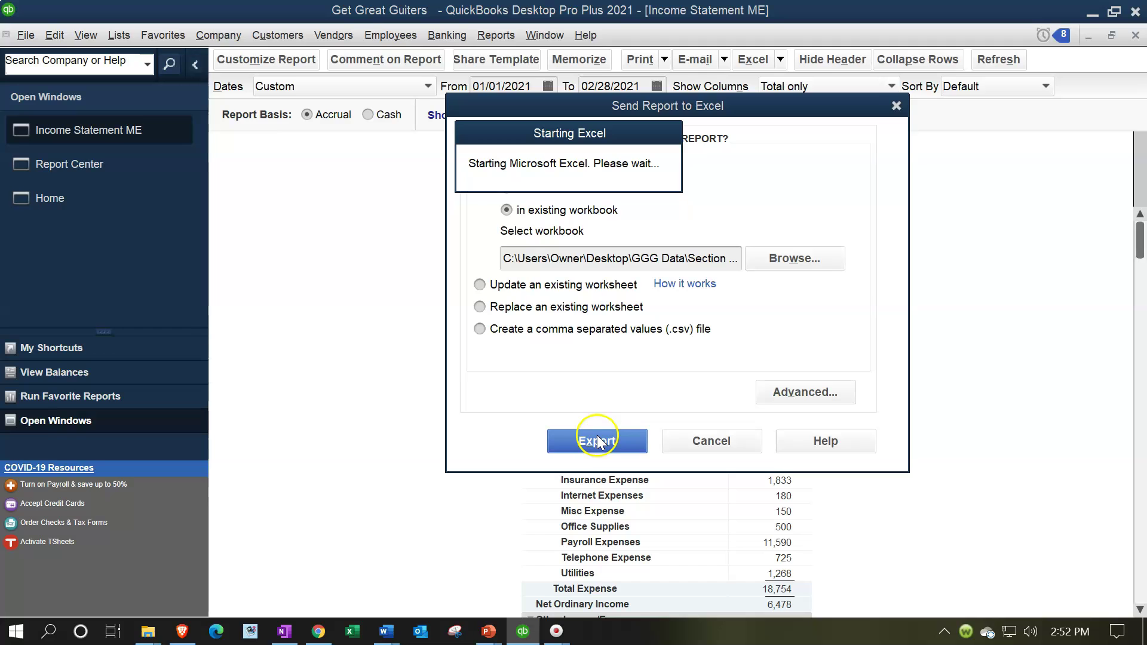
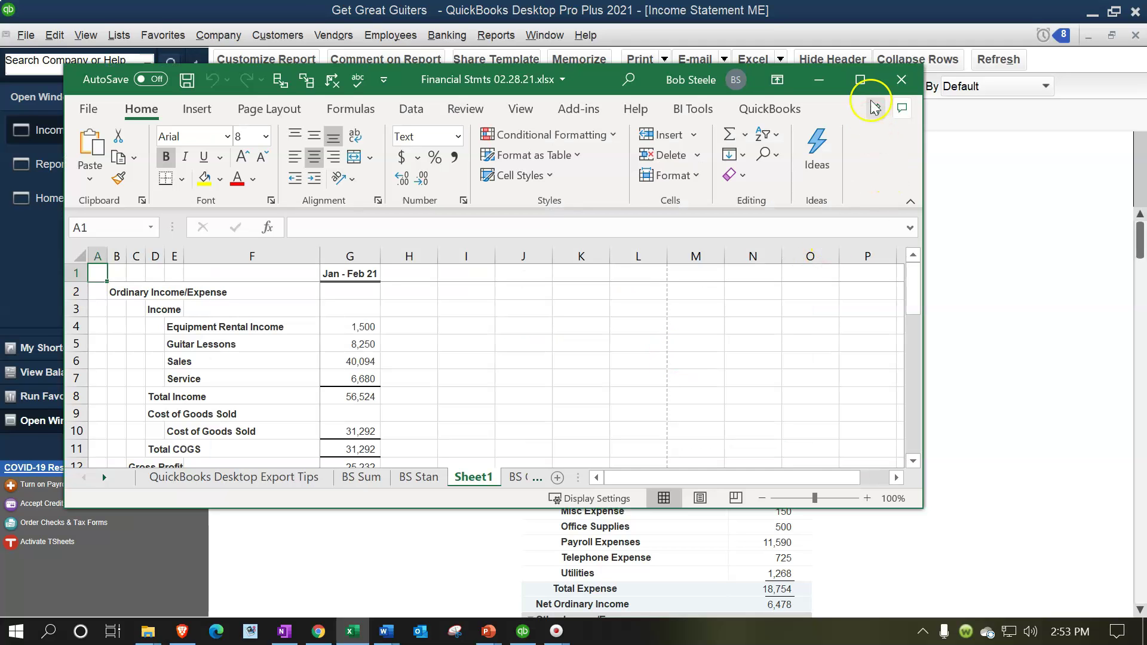
Step: In the maximized Excel workbook, move Sheet1 after BS Comp and delete the QuickBooks Desktop Export Tips sheet
click(861, 79)
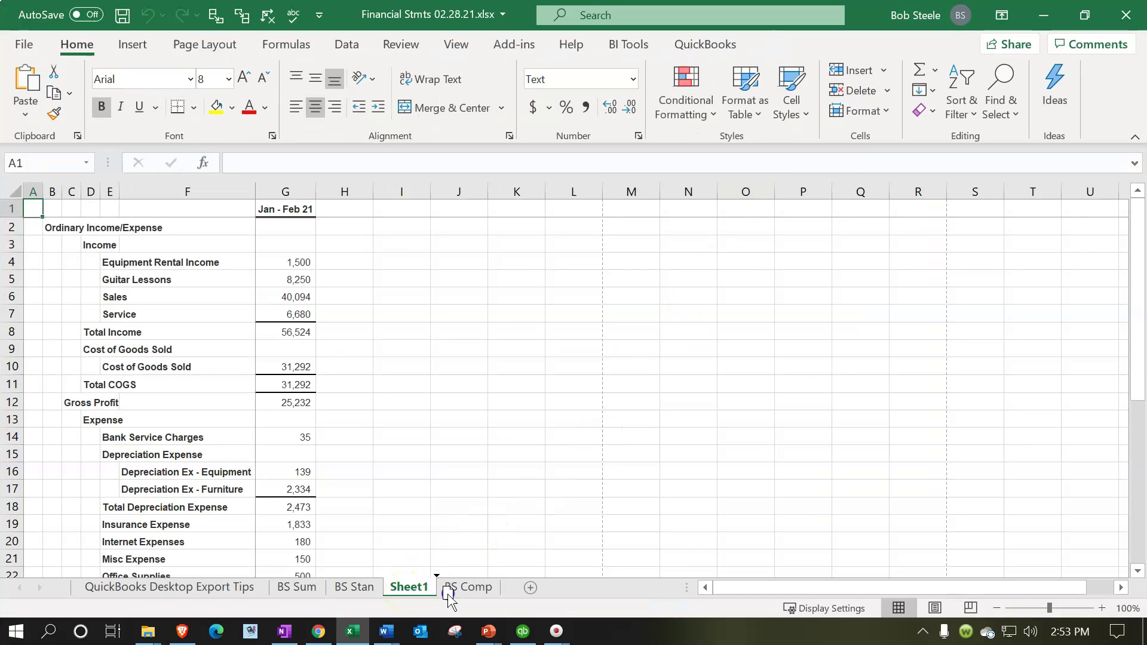
drag(508, 594, 507, 592)
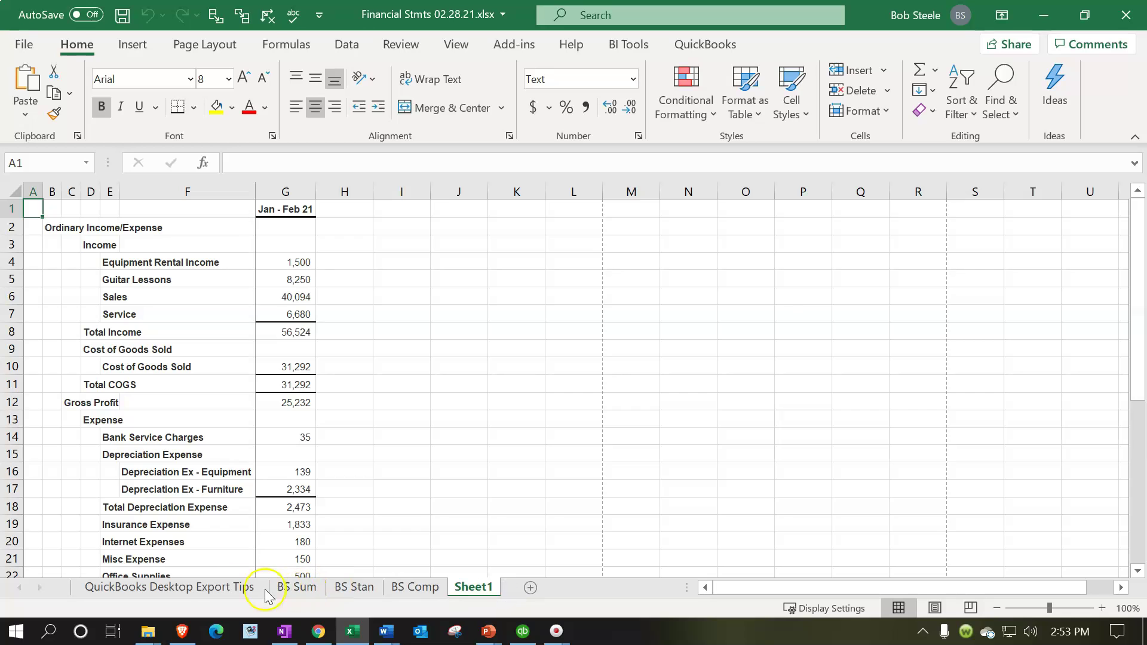
click(204, 589)
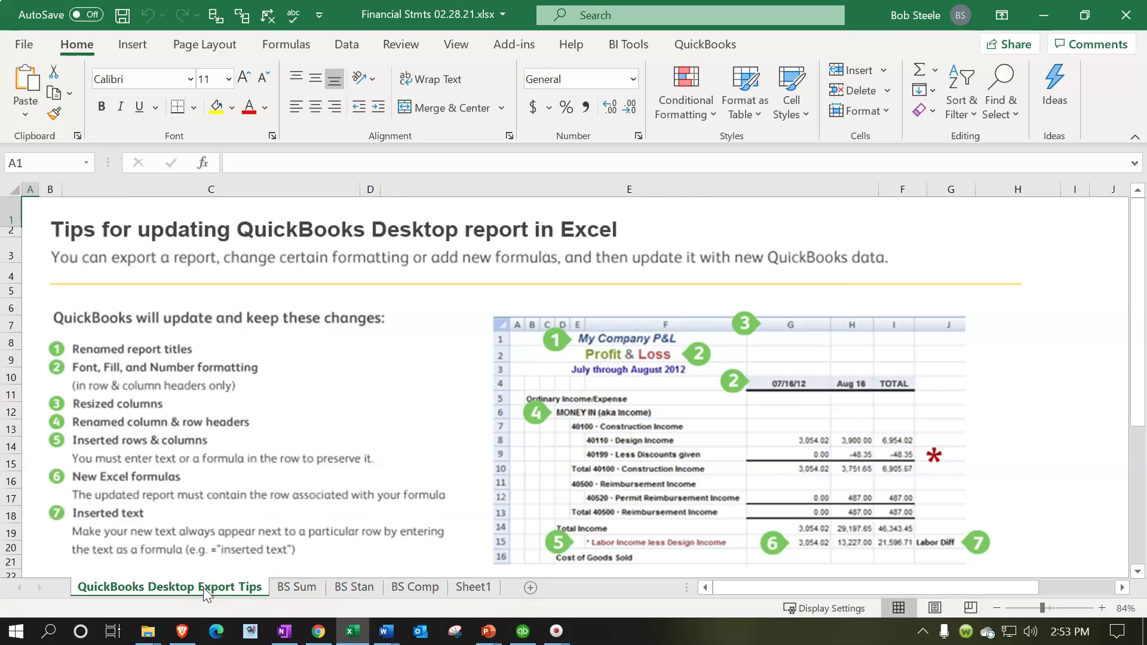
right_click(203, 586)
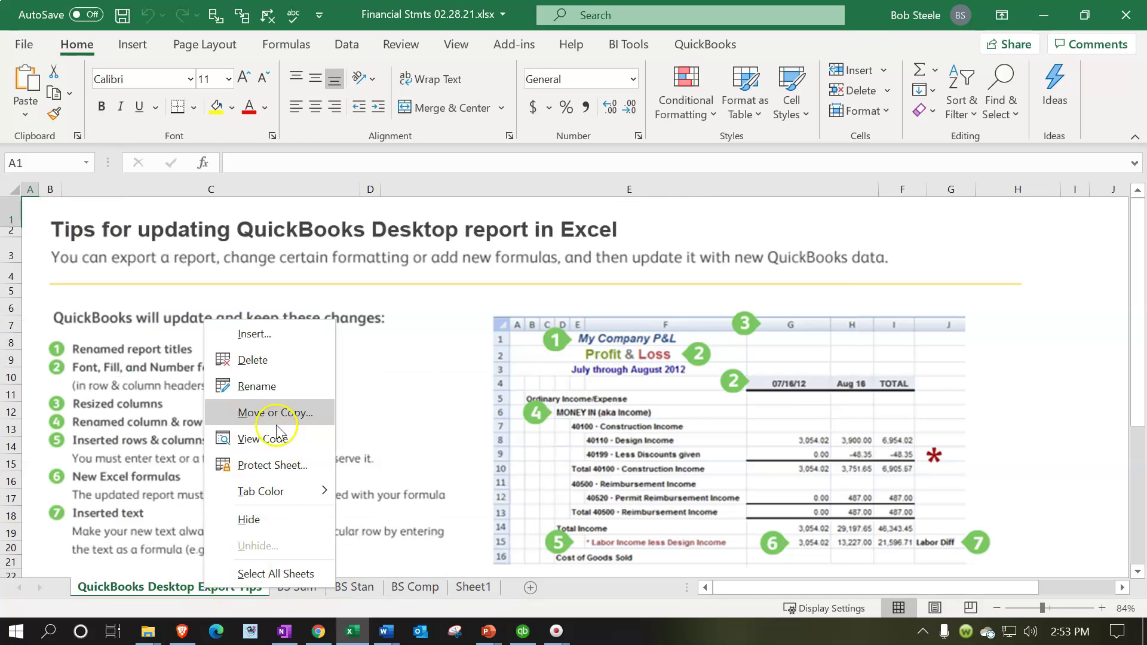
click(258, 360)
click(548, 365)
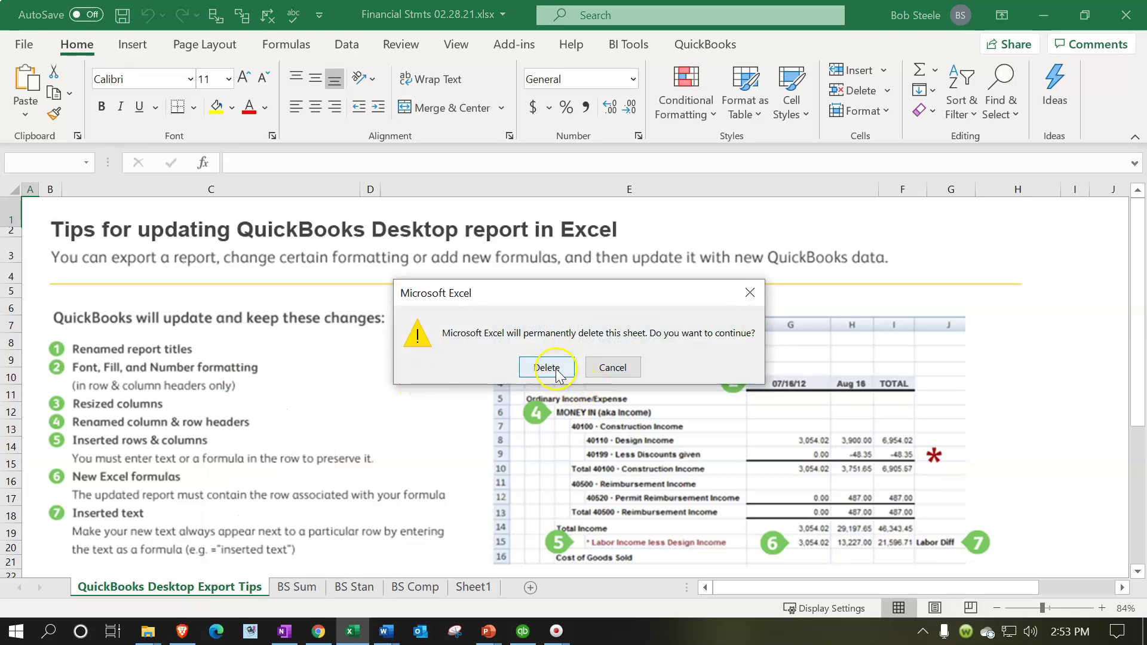
Step: Rename the exported income statement worksheet Sheet1 as IS
click(287, 588)
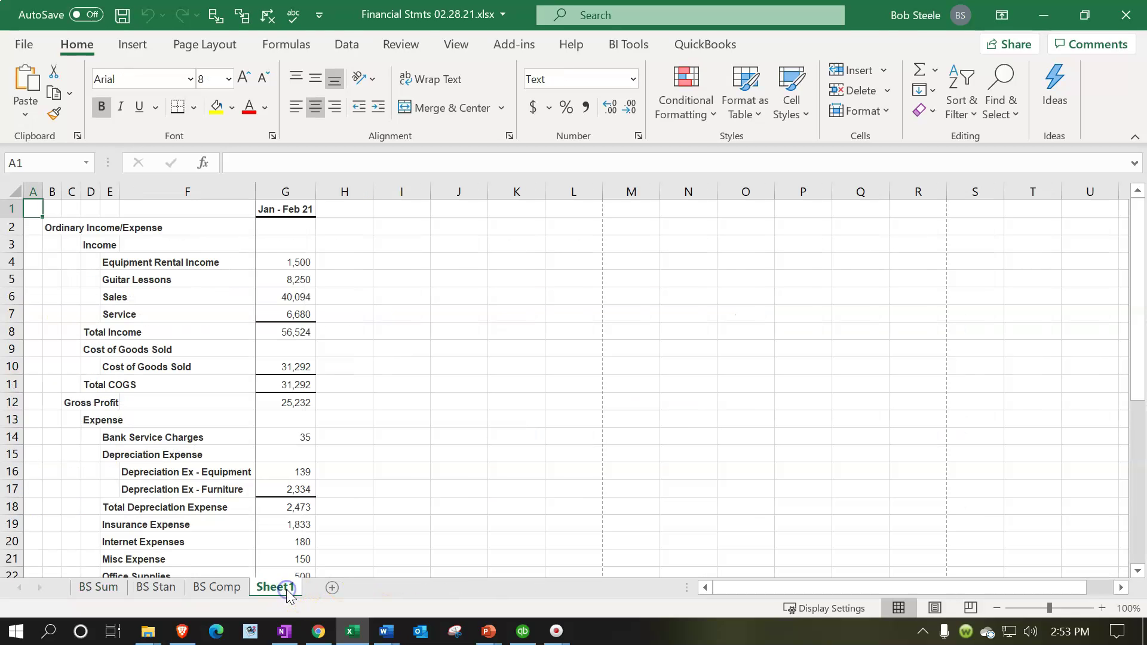
double_click(286, 589)
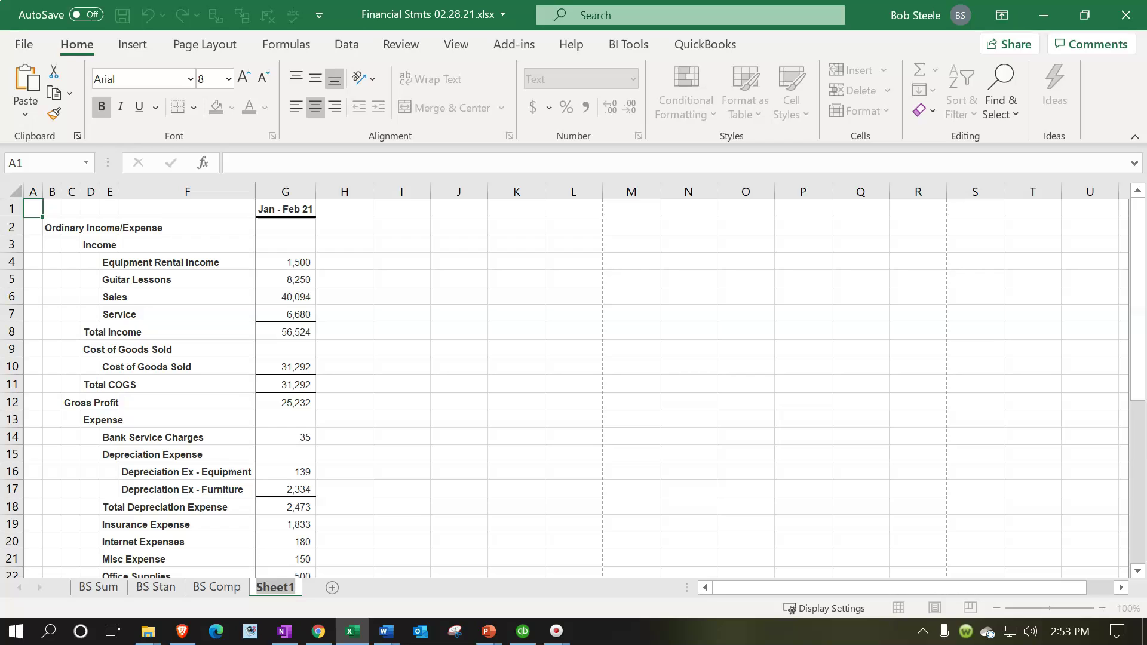
text(IS)
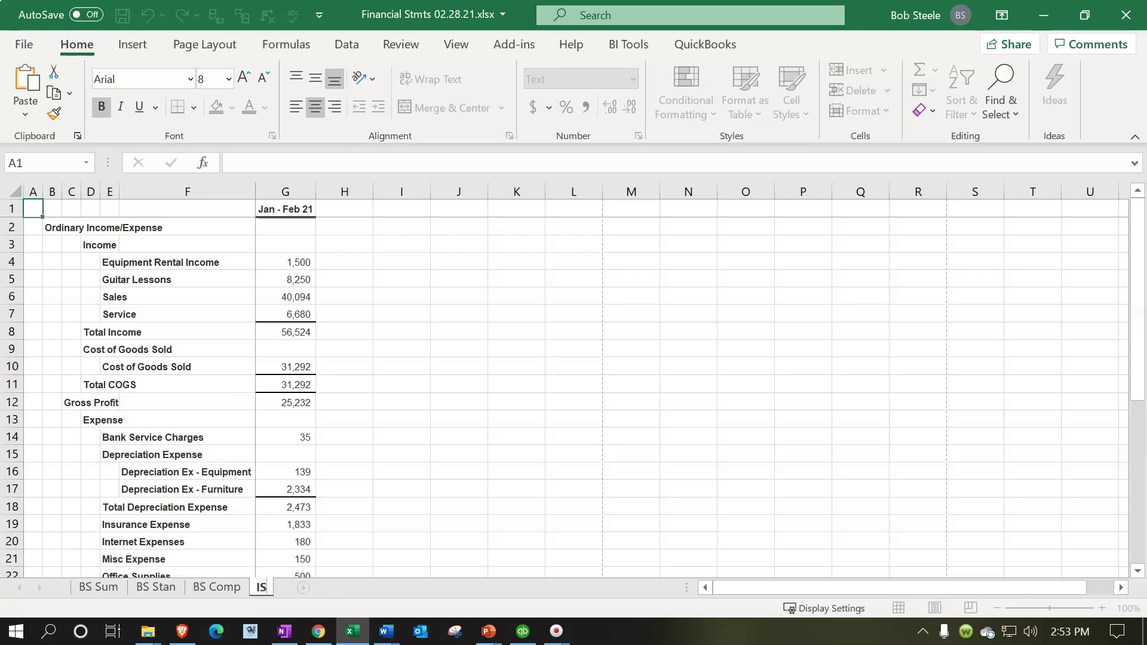
click(442, 439)
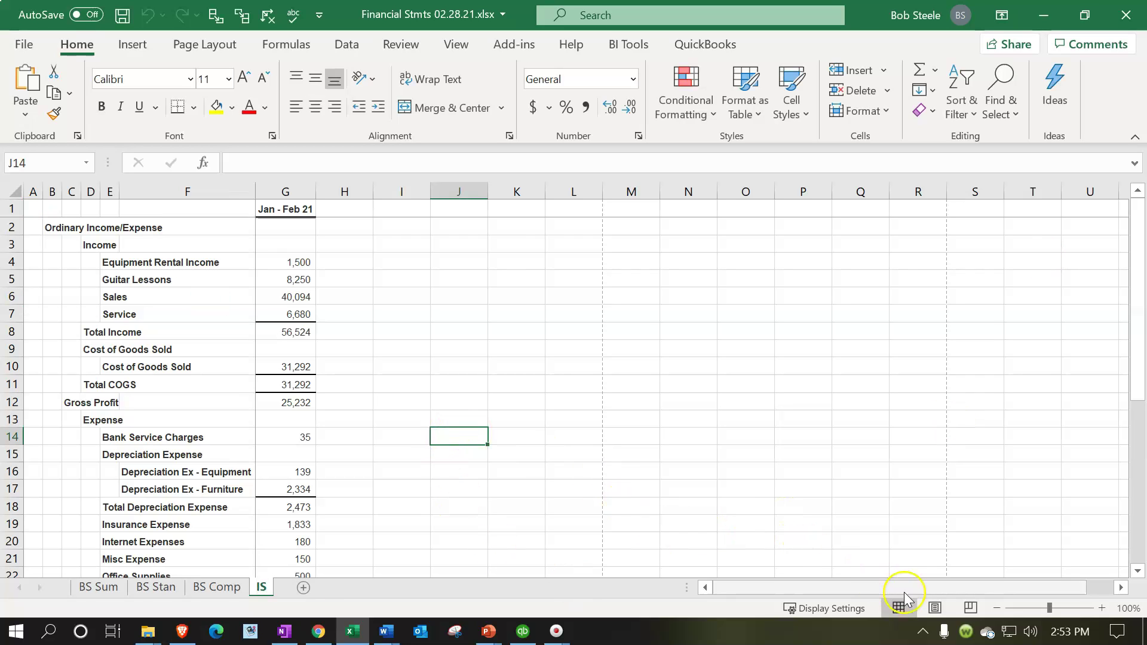
Step: Show the IS sheet in Page Layout view with its panes unfrozen, remove the split, and return to Normal view
click(931, 611)
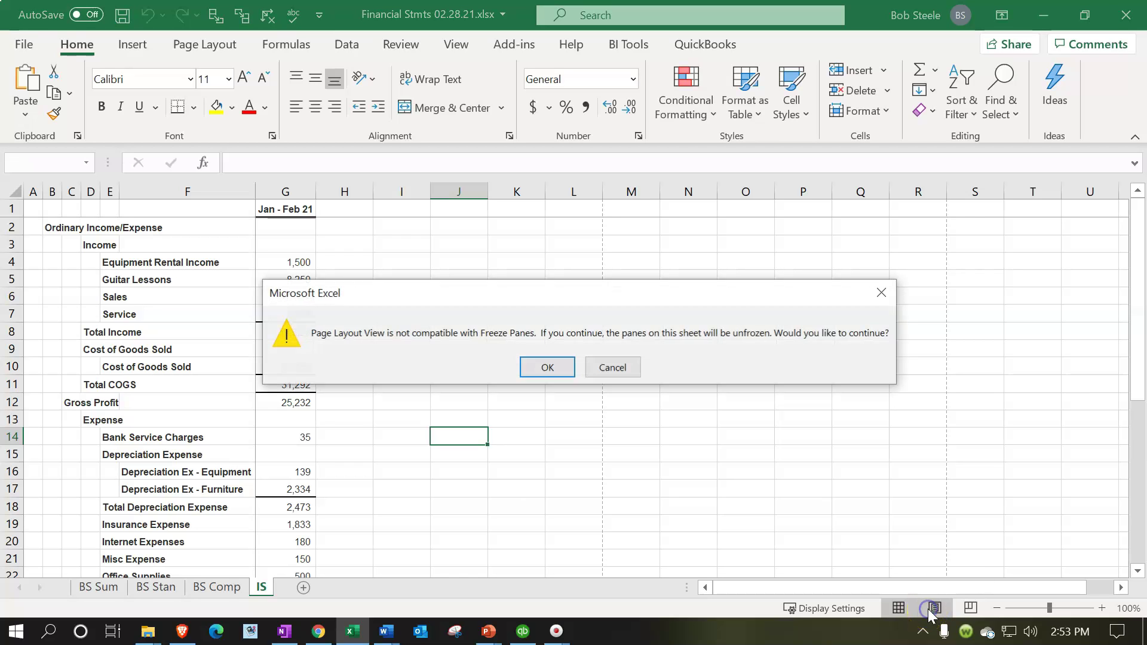
click(545, 368)
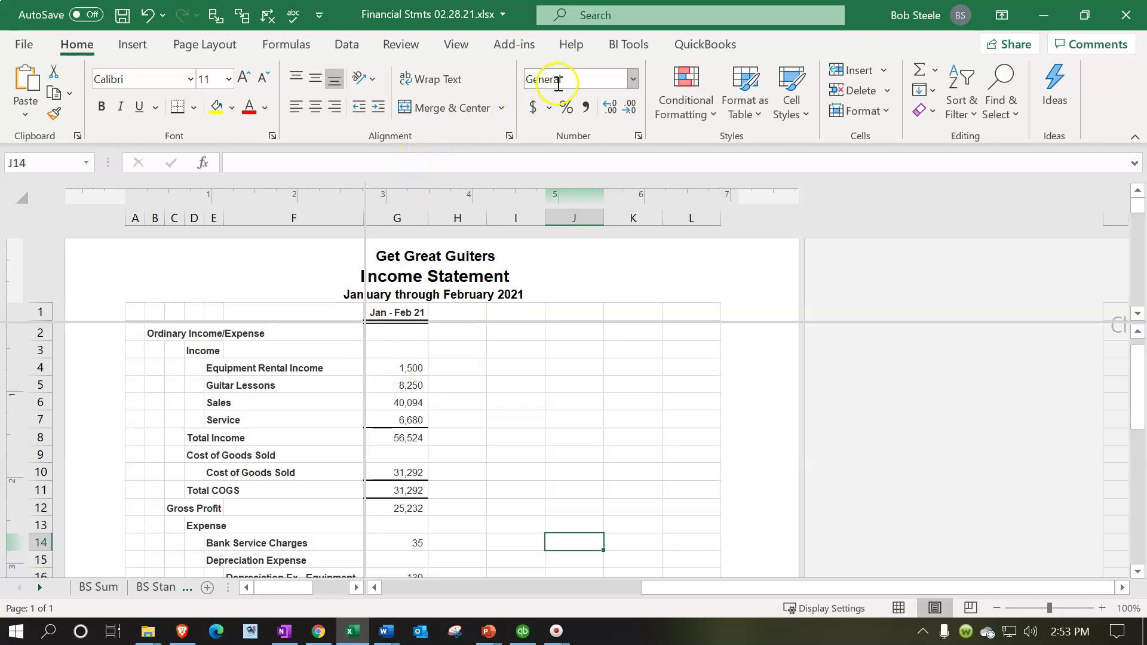
click(456, 45)
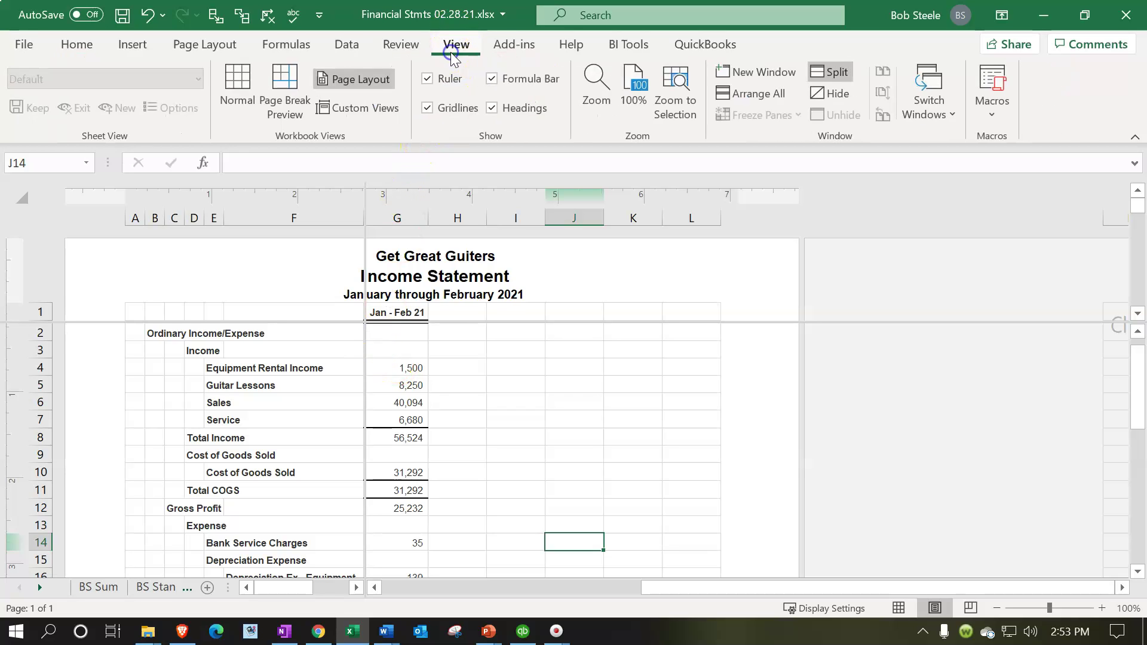
click(834, 73)
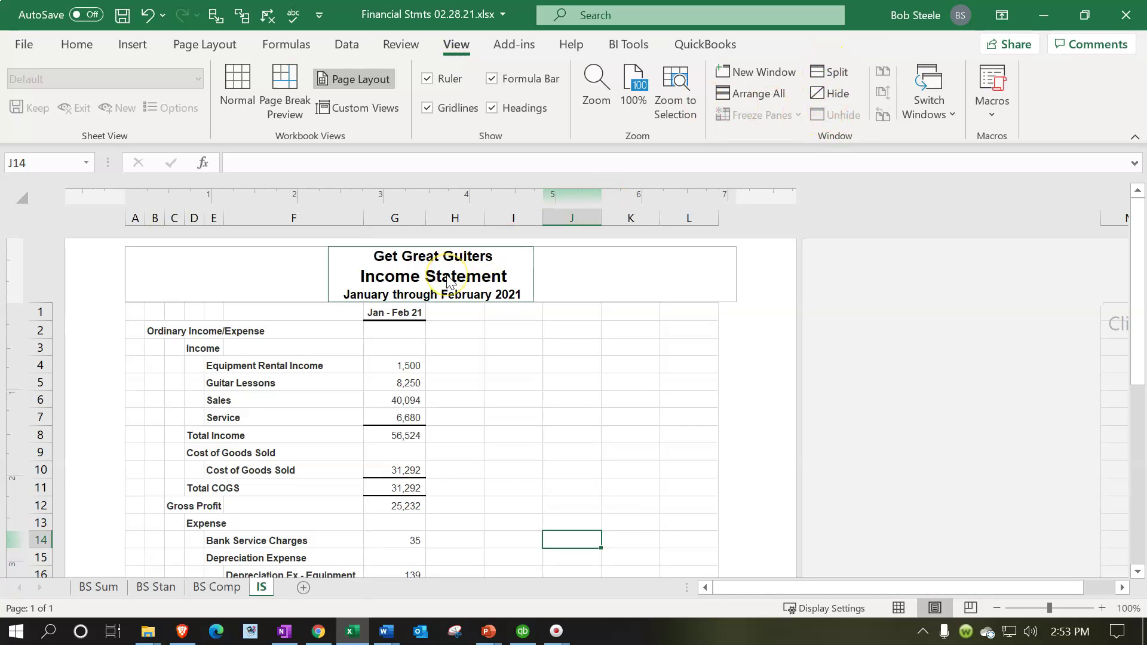
click(899, 608)
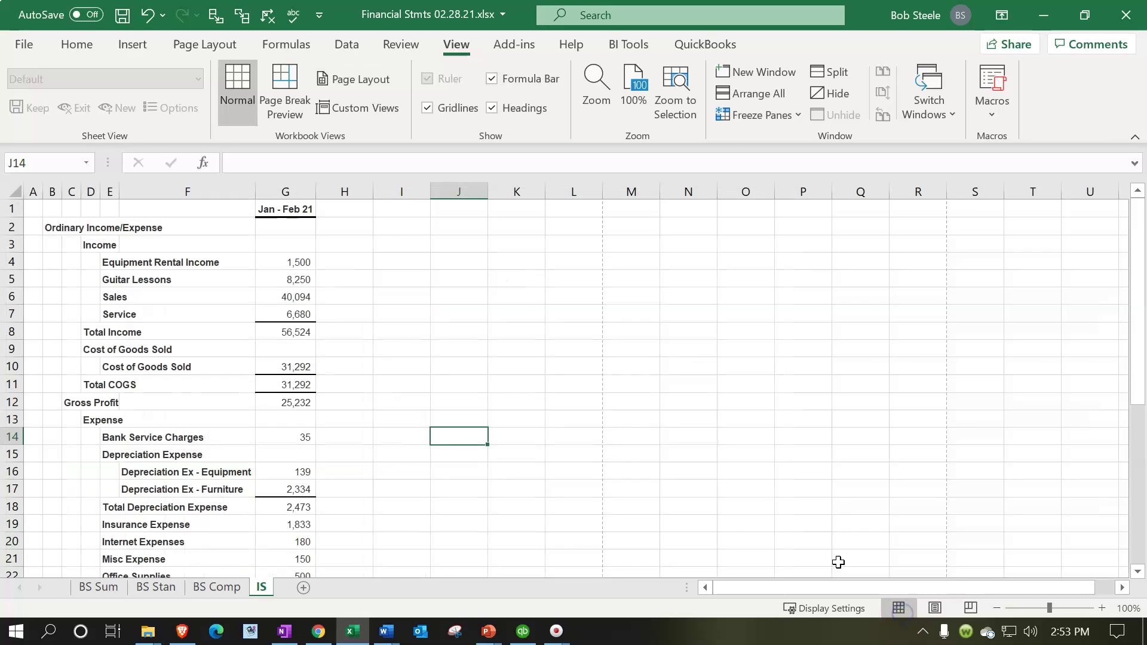
Step: Close Financial Stmts 02.28.21.xlsx, saving the changes as a macro-free workbook
click(1129, 23)
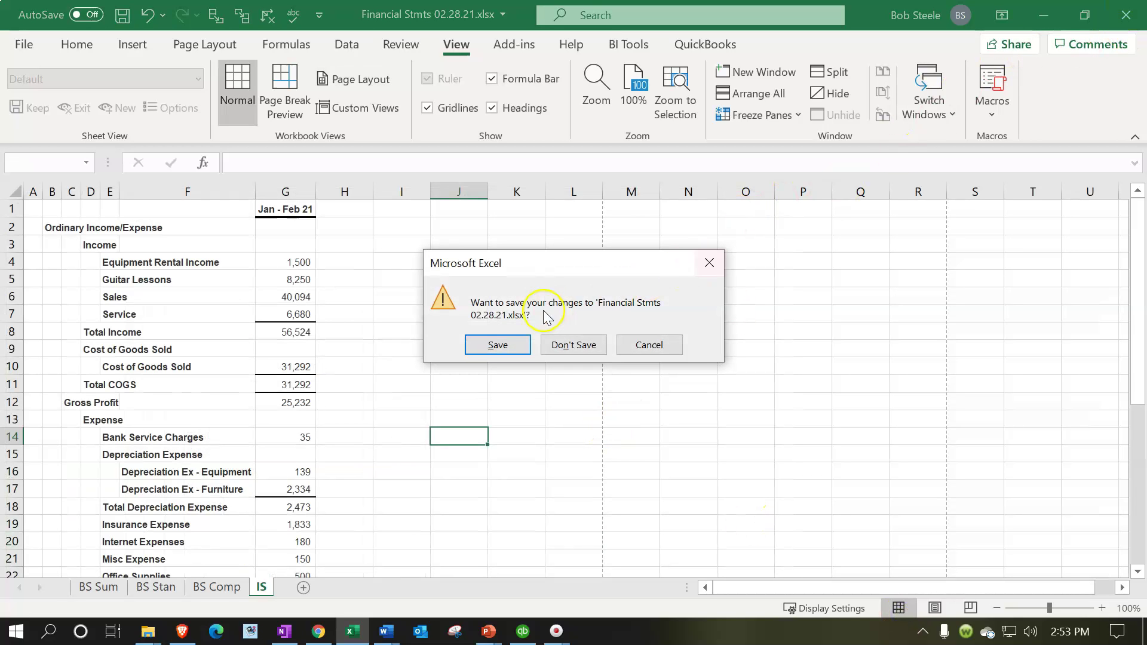
click(498, 345)
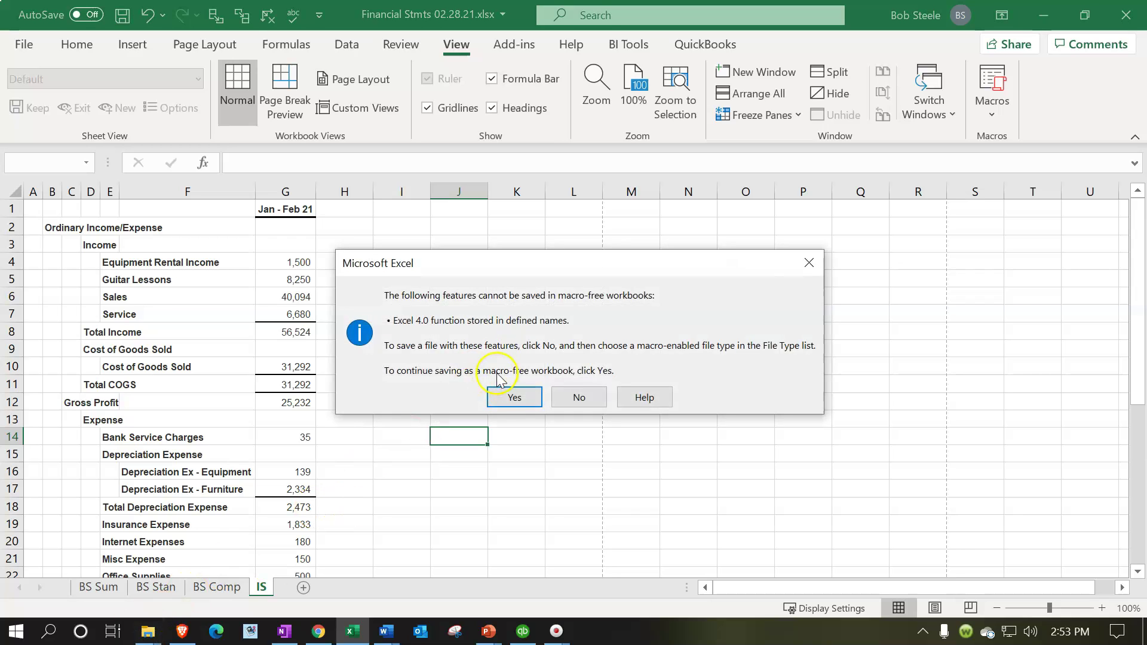
click(513, 397)
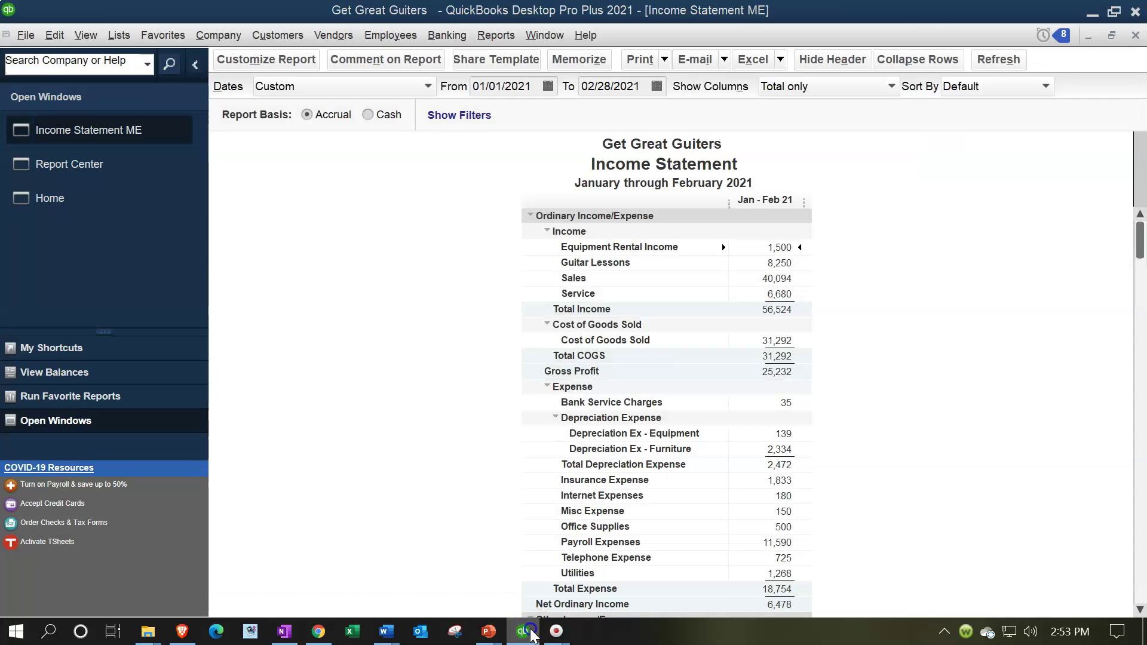
Step: Switch to QuickBooks and run the memorized Comparative Income Statement ME report from the Client Month End Reports group
click(529, 632)
click(531, 635)
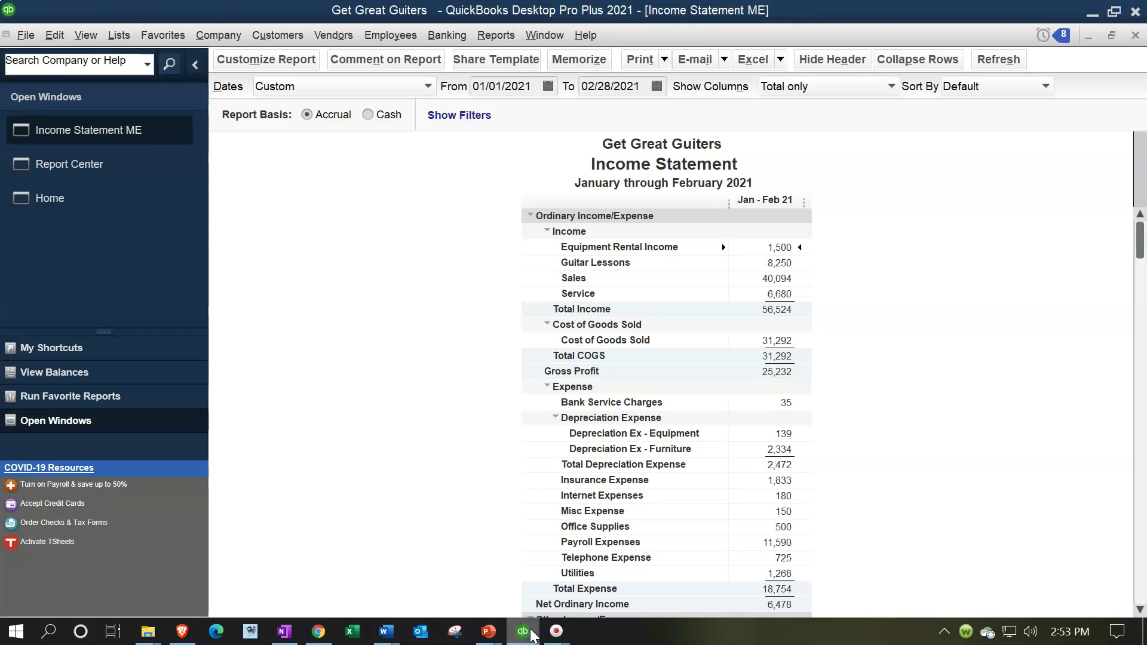
click(100, 169)
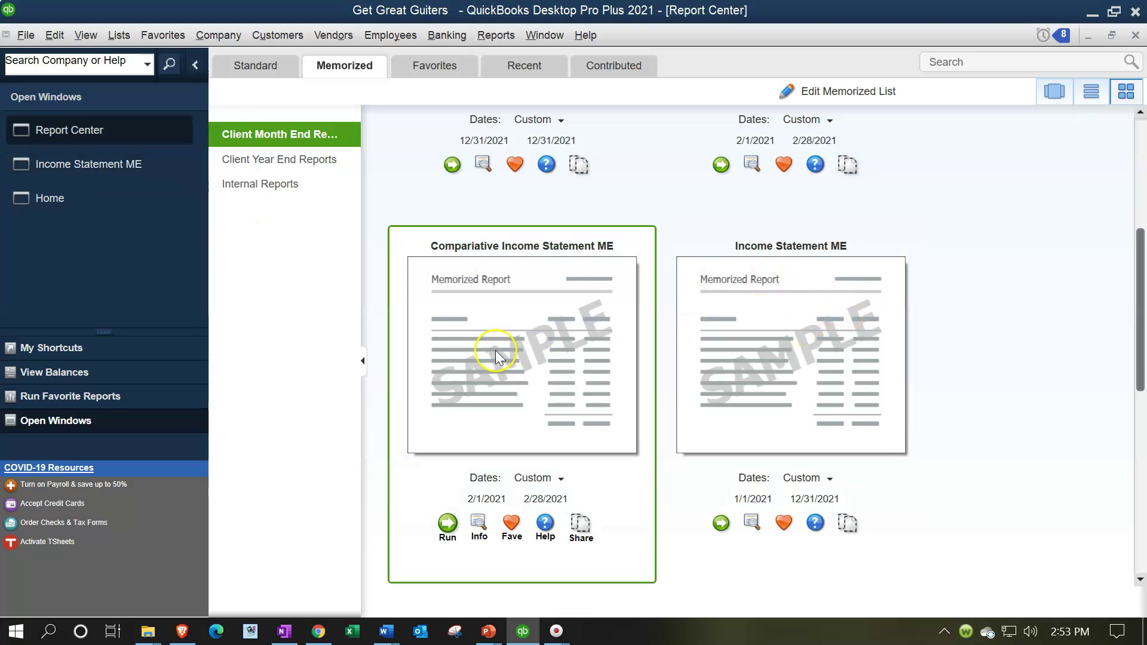
click(448, 526)
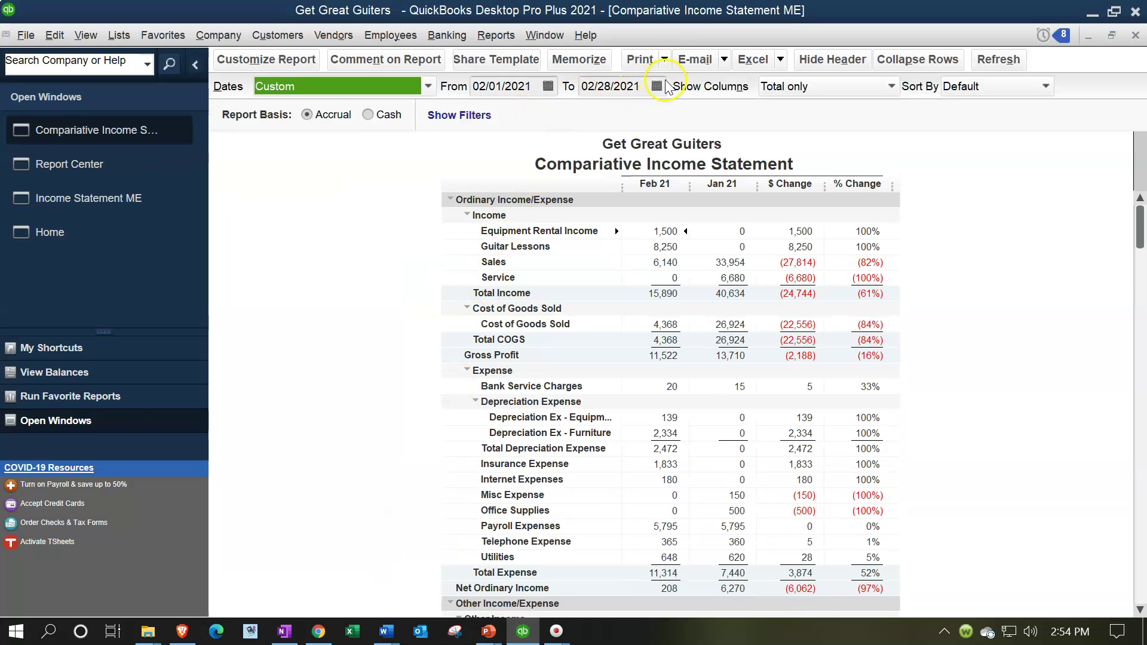
click(666, 59)
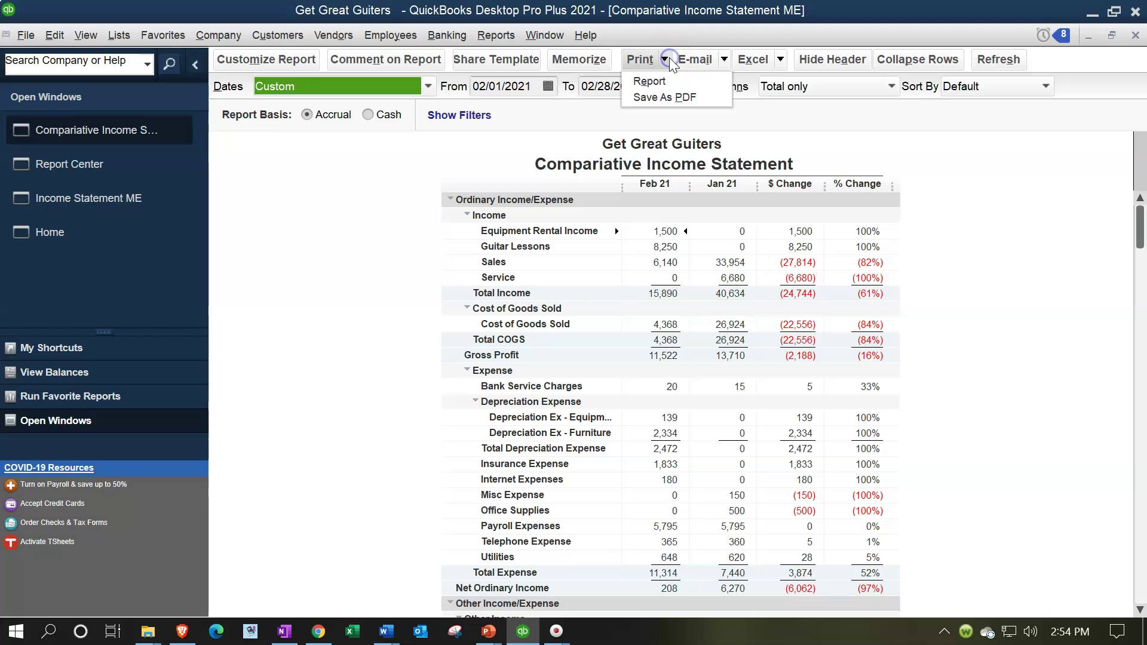
click(663, 98)
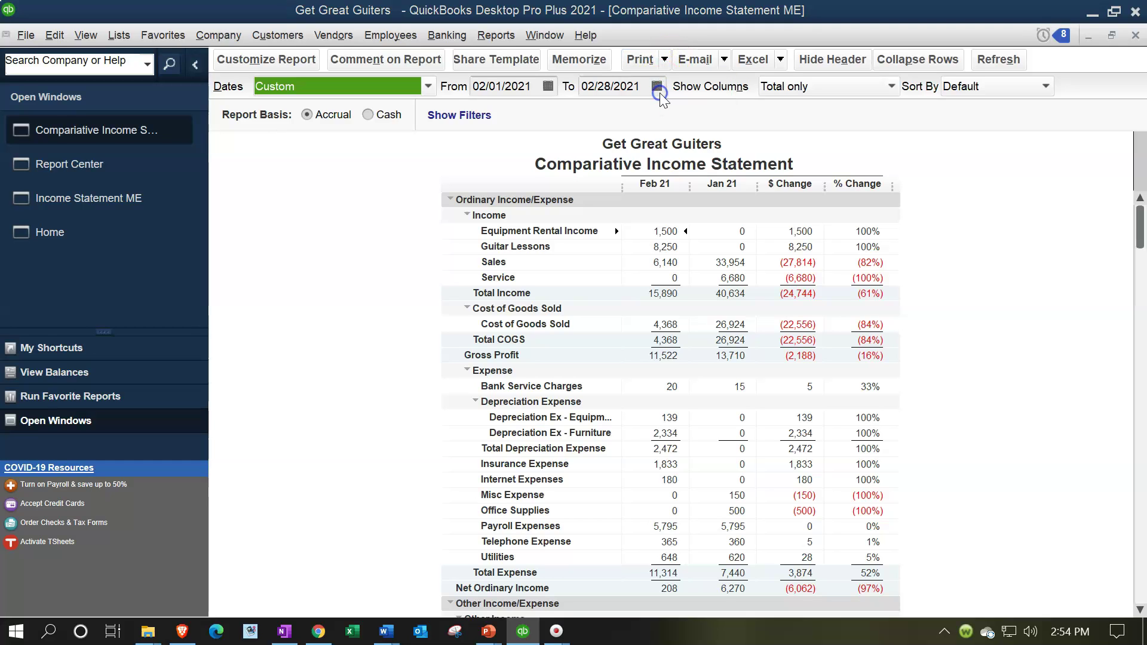
click(515, 63)
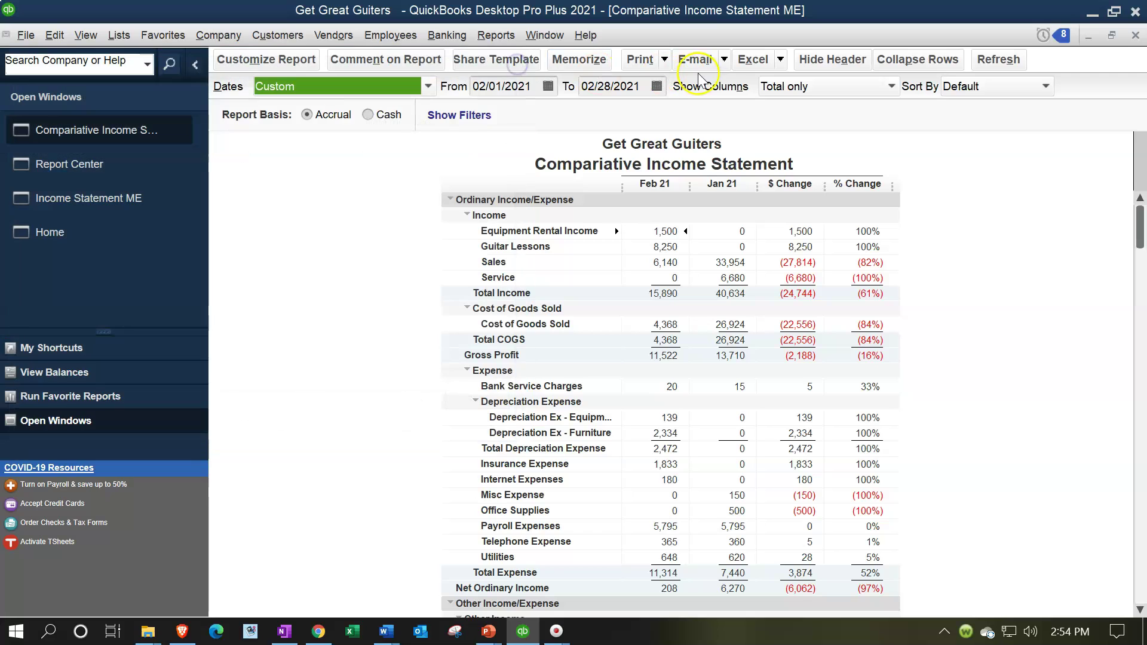
Step: Print the comparative income statement report to the CutePDF printer
click(665, 59)
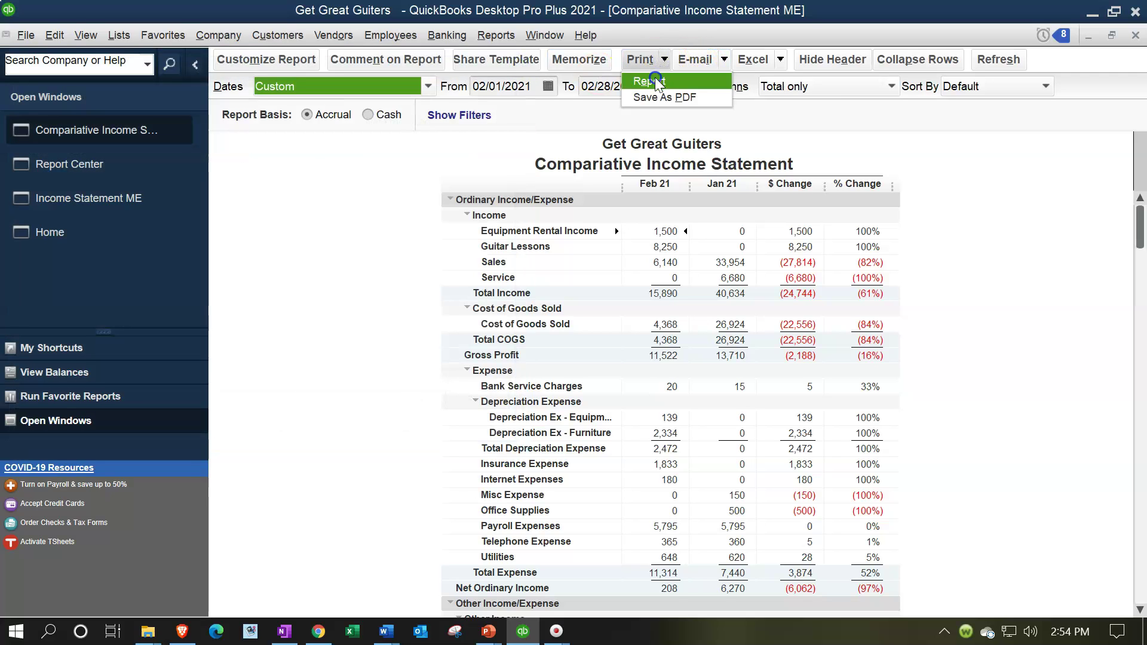
click(651, 82)
click(775, 180)
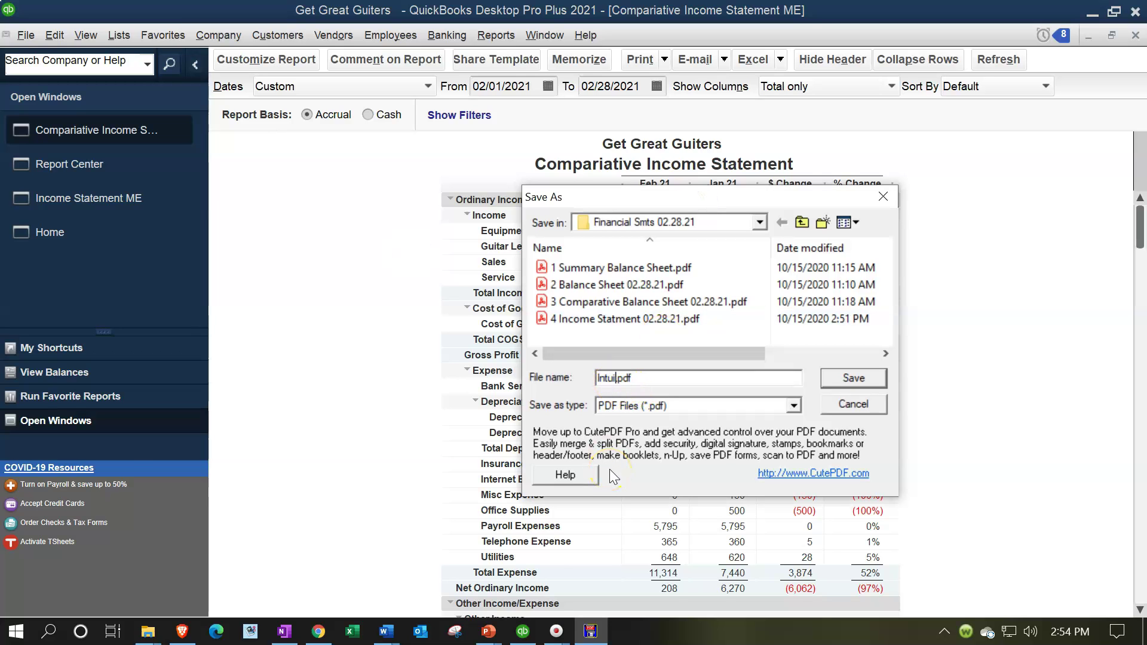
Step: Save the PDF as 5 Comparative Income Stmts 02.28.21.pdf in the Financial Smts 02.28.21 folder
key(BackSpace)
key(BackSpace)
key(BackSpace)
key(BackSpace)
key(BackSpace)
key(BackSpace)
text(5)
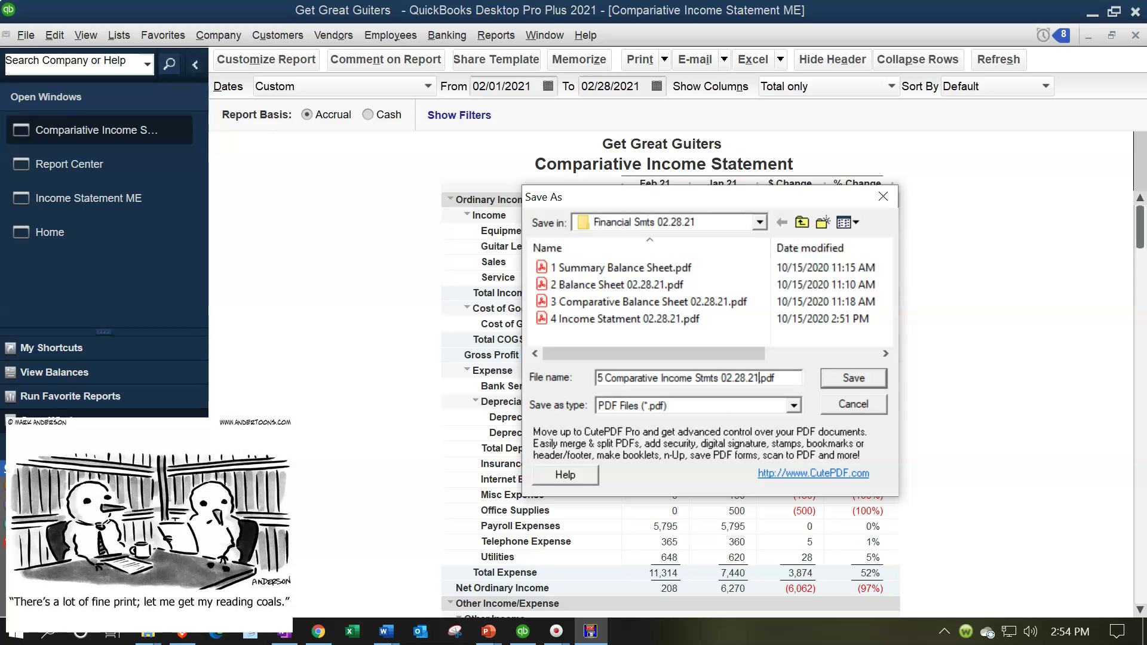
click(856, 377)
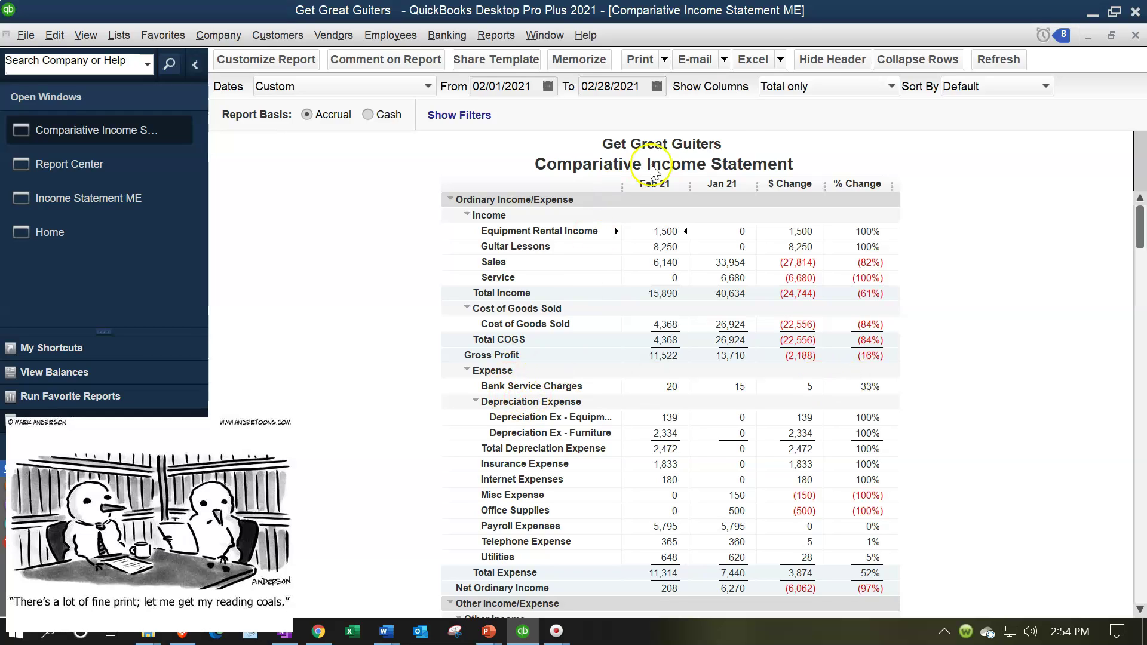
Step: Export the comparative income statement to Excel as a new worksheet in the existing workbook Financial Stmts 02.28.21.xlsx
click(780, 60)
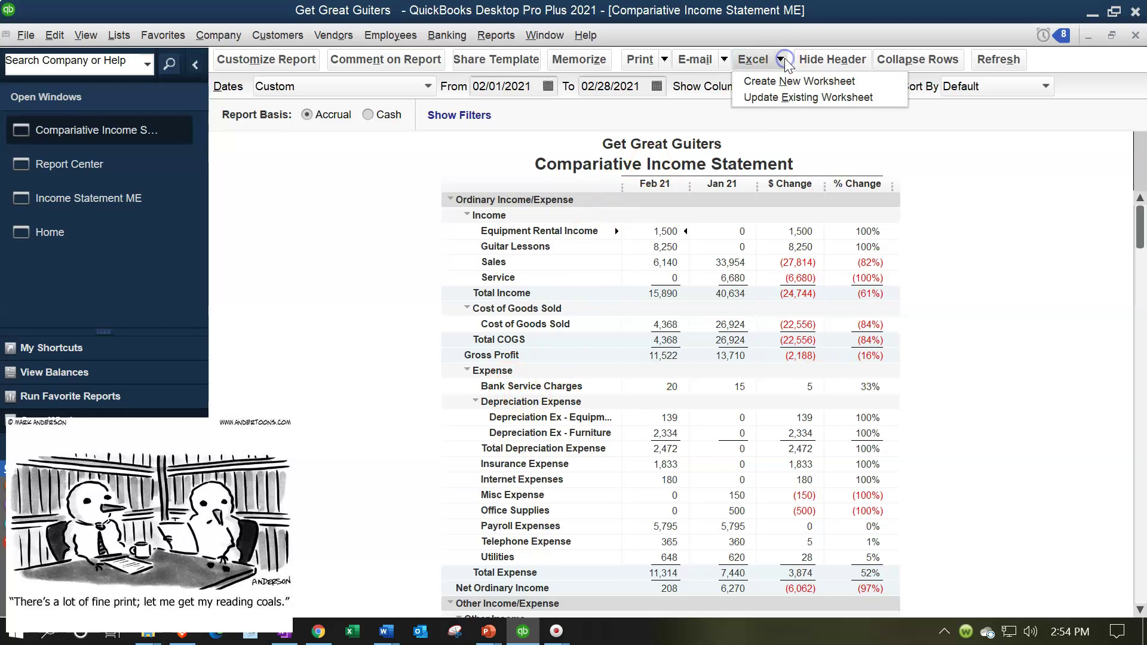
click(782, 79)
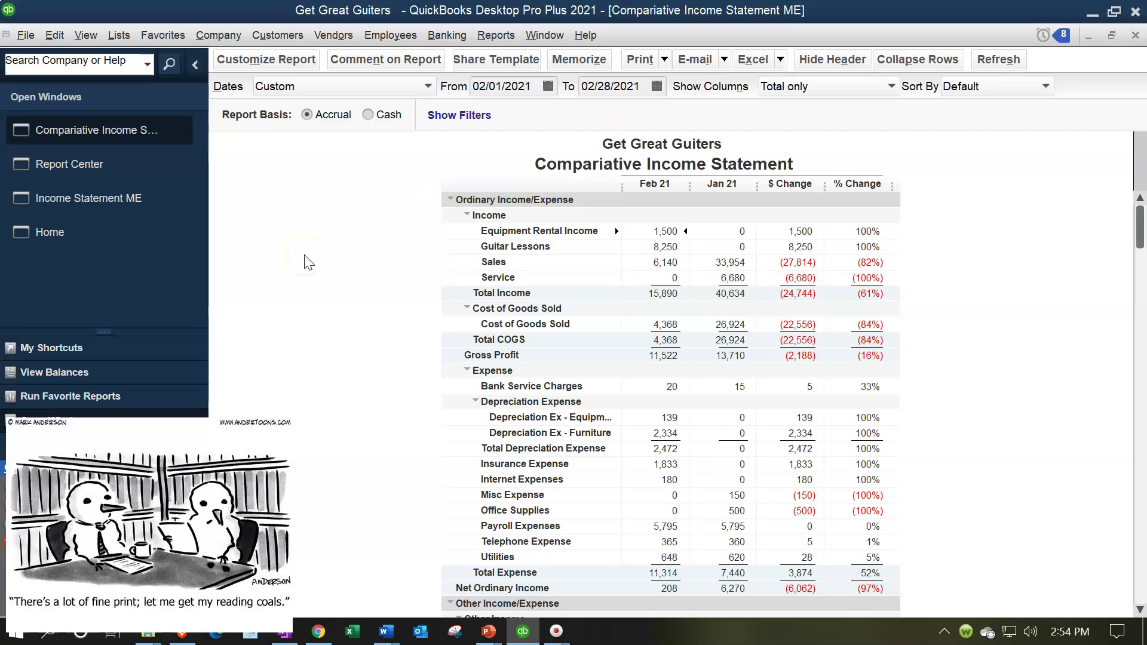
click(507, 209)
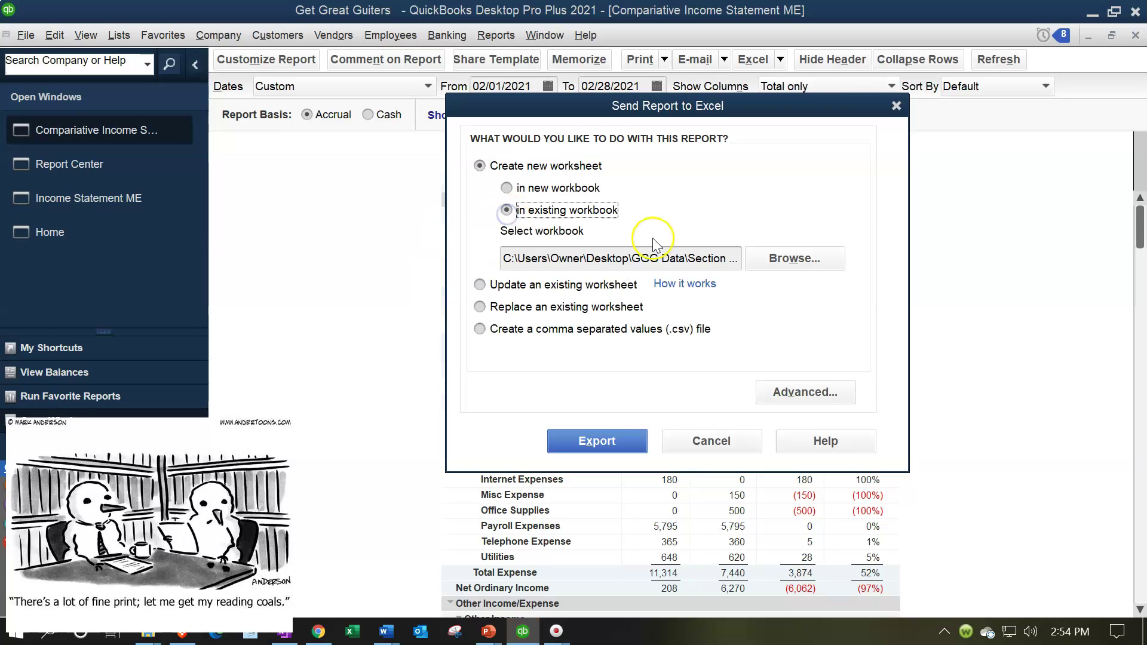
click(783, 262)
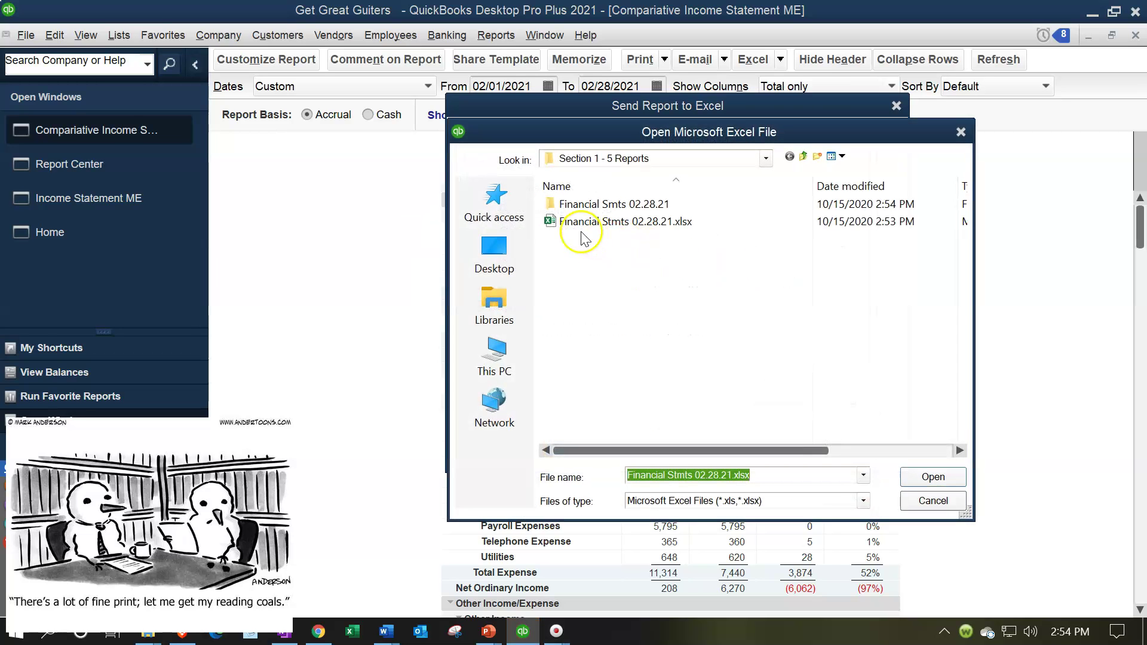
double_click(574, 223)
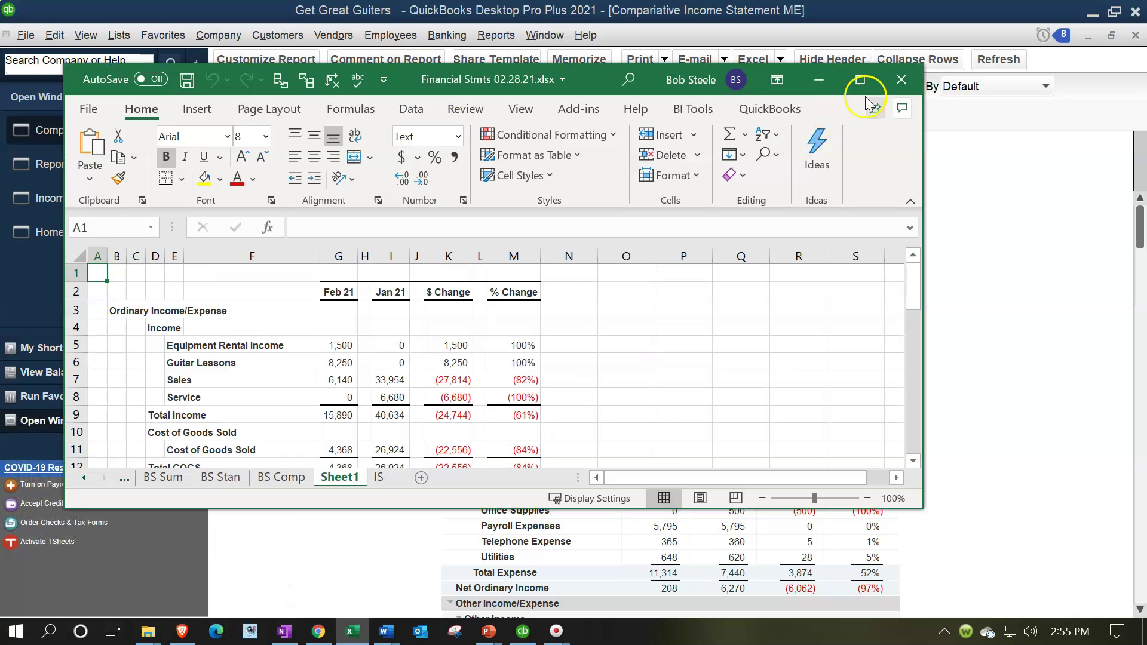
Step: In the maximized Excel workbook, move Sheet1 after IS and rename it Comp IS
click(862, 82)
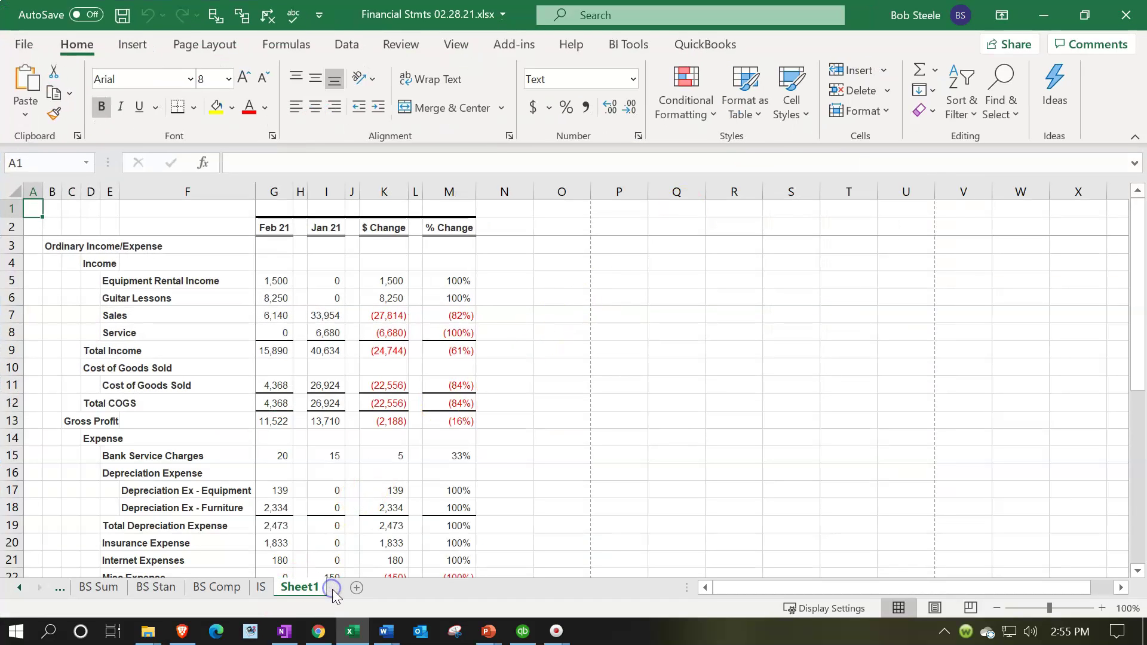
double_click(318, 589)
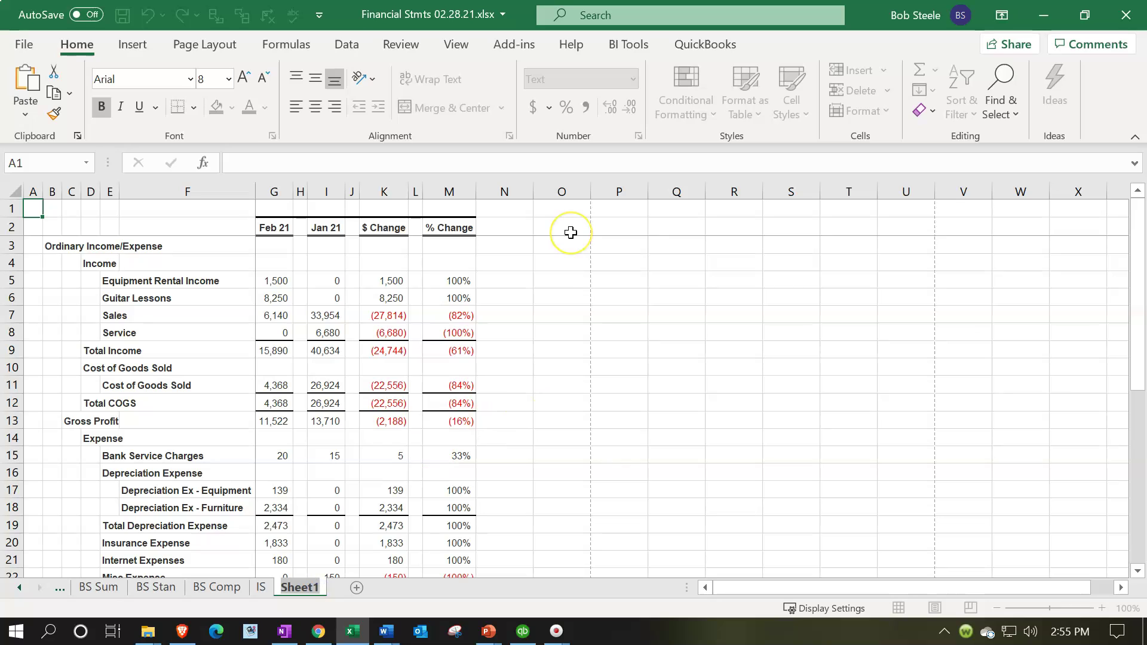
text(Comp IS)
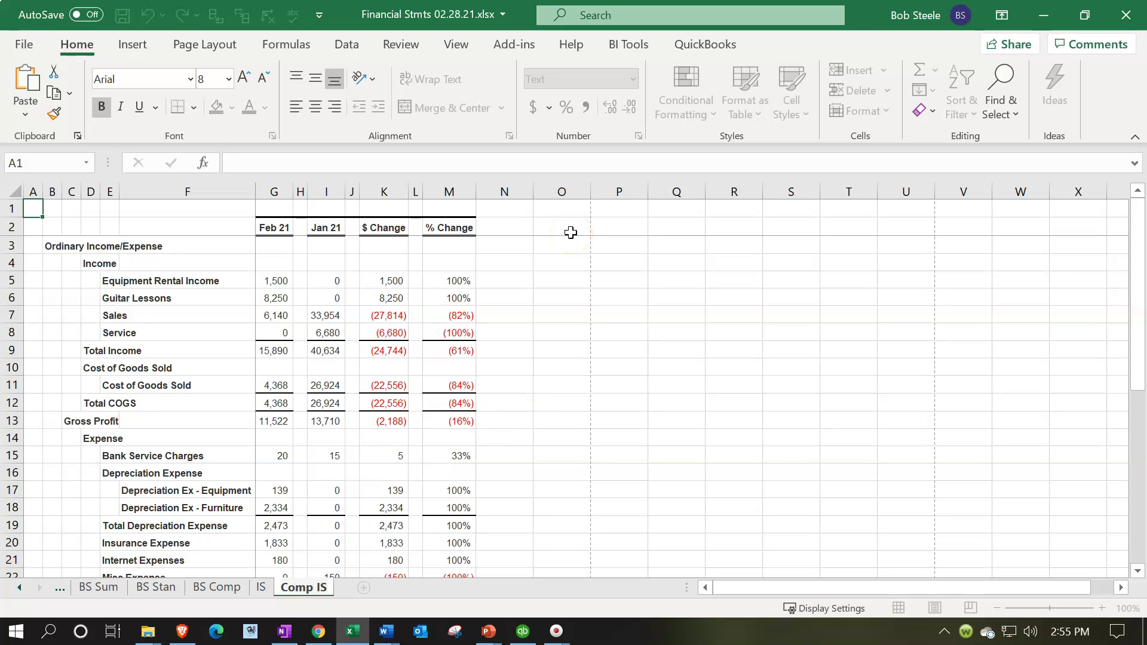
click(563, 285)
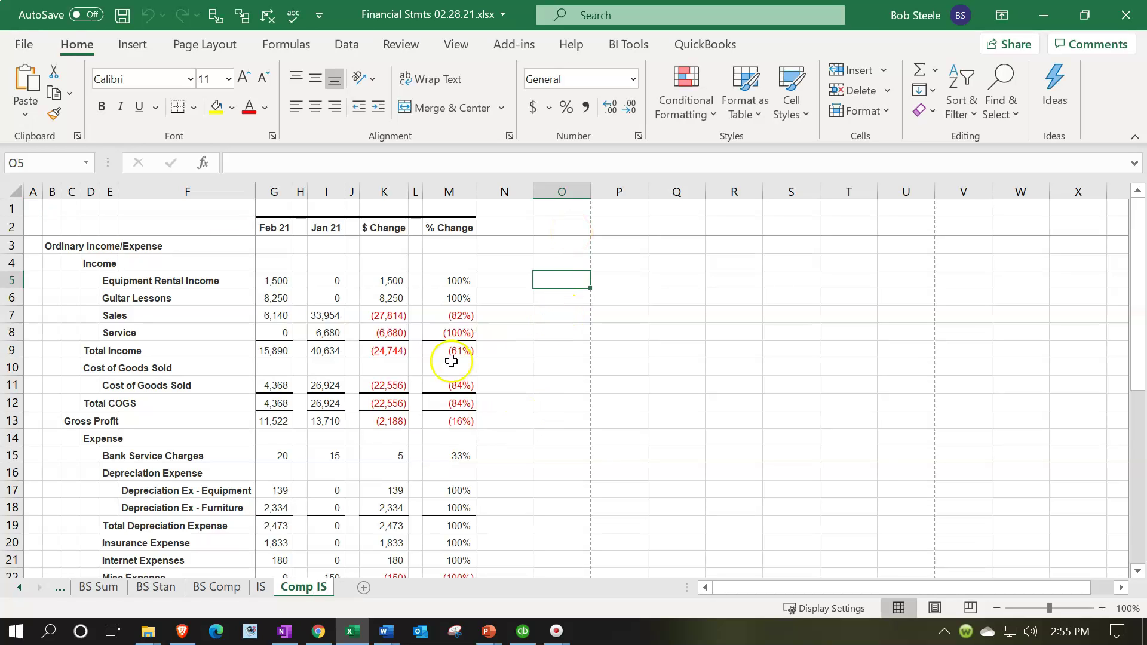
Step: Delete the QuickBooks Desktop Export Tips sheet from the workbook
click(20, 588)
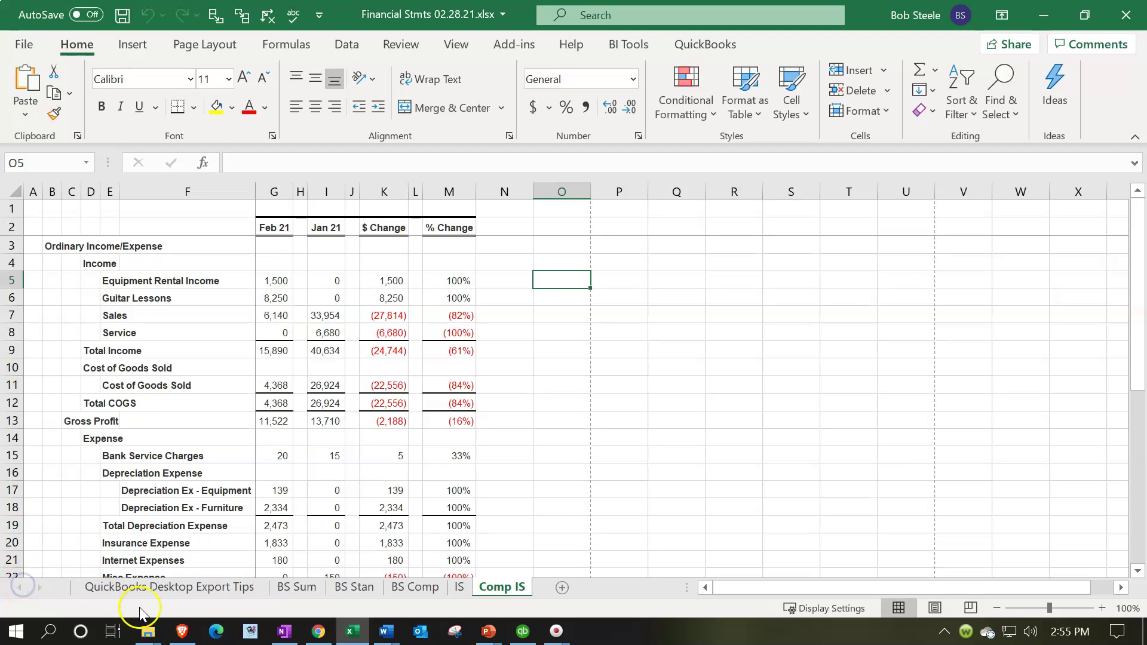
click(169, 589)
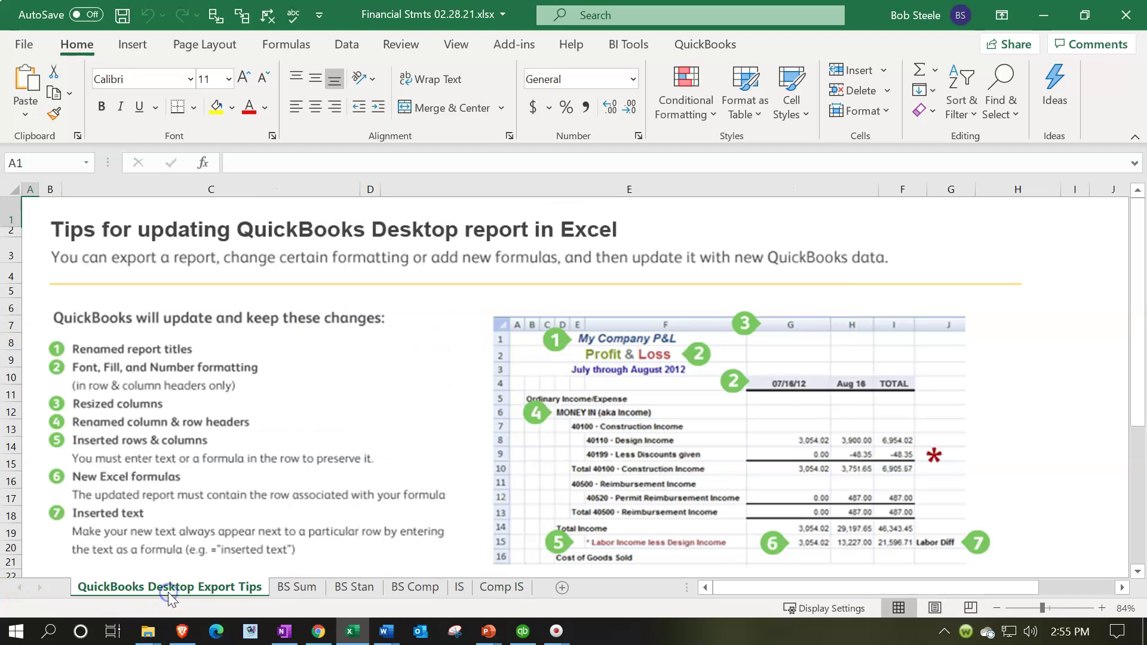
right_click(169, 588)
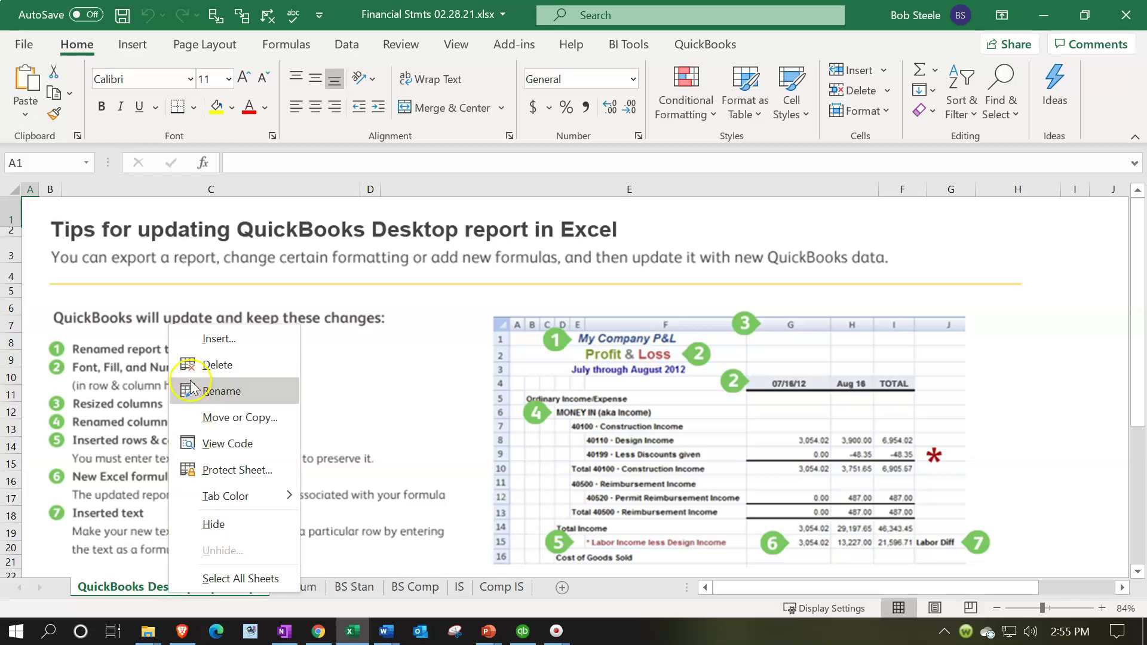
click(203, 366)
click(545, 438)
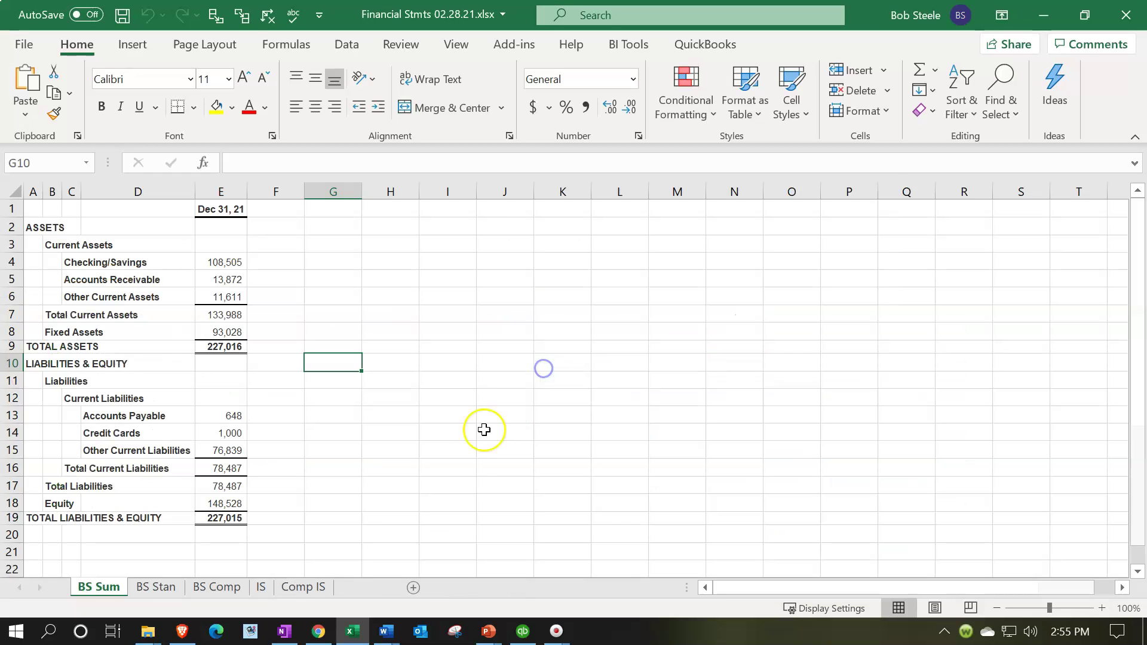
Step: Check the Comp IS sheet in Page Layout view, unfreezing its panes and removing the split before restoring Normal view
click(317, 589)
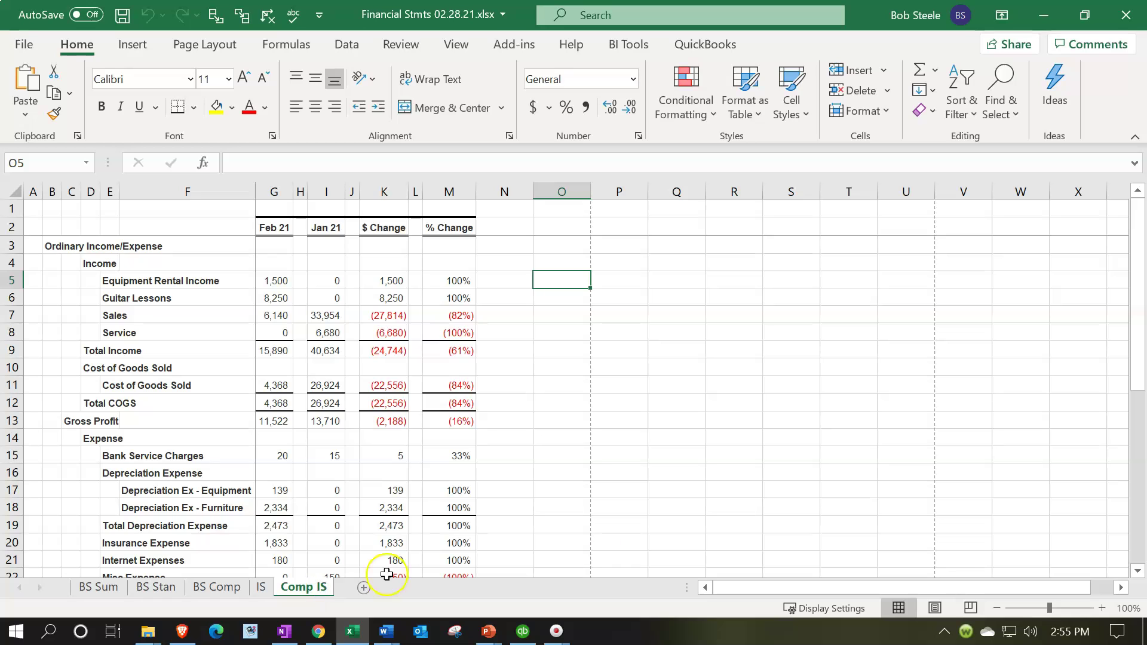
click(936, 608)
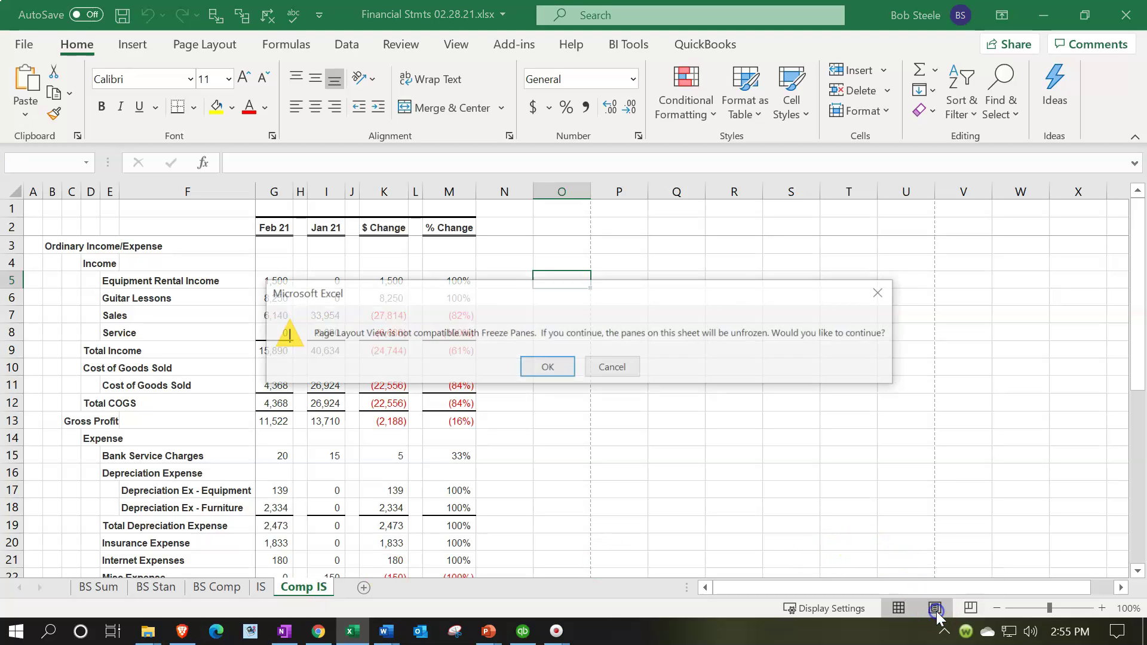
click(550, 364)
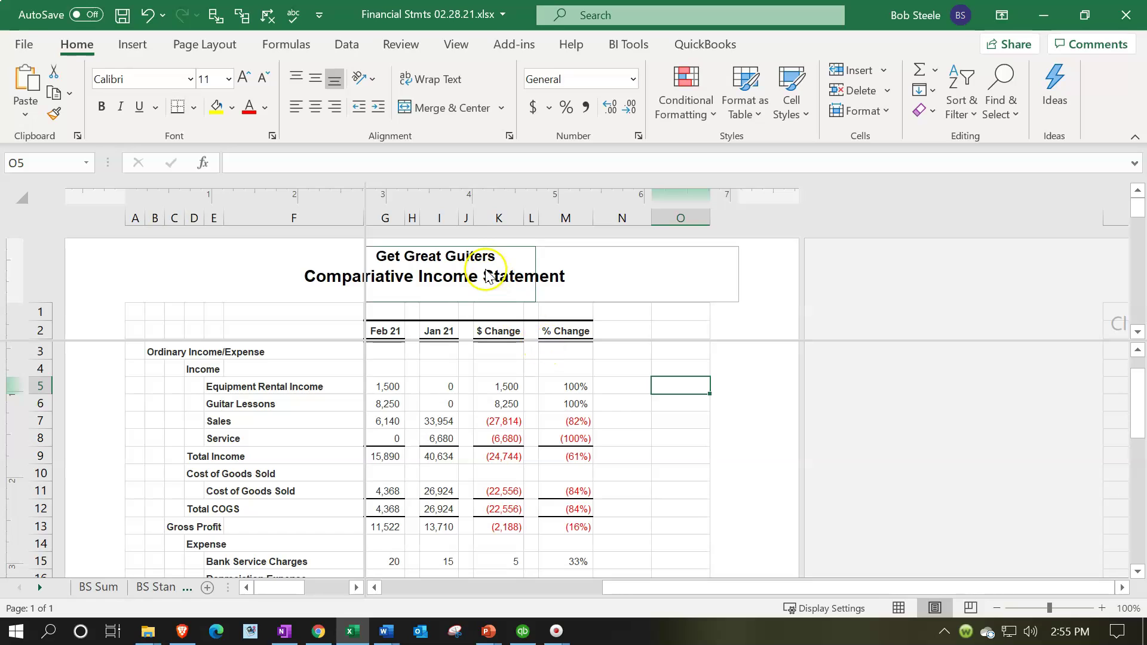
click(456, 45)
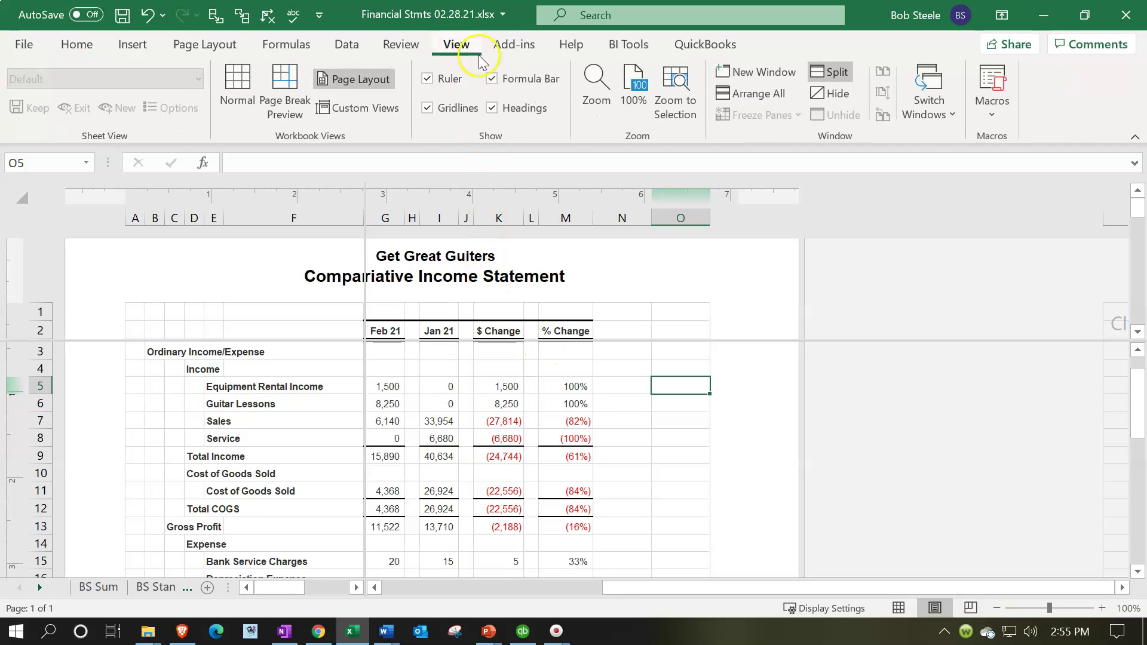
click(828, 72)
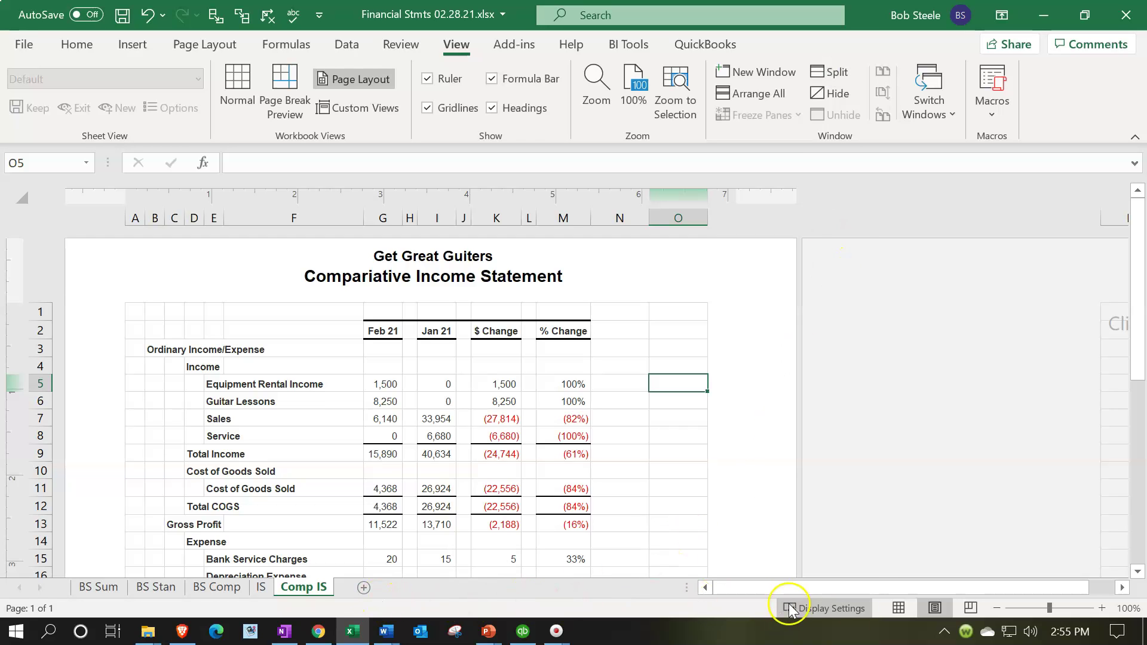
click(901, 608)
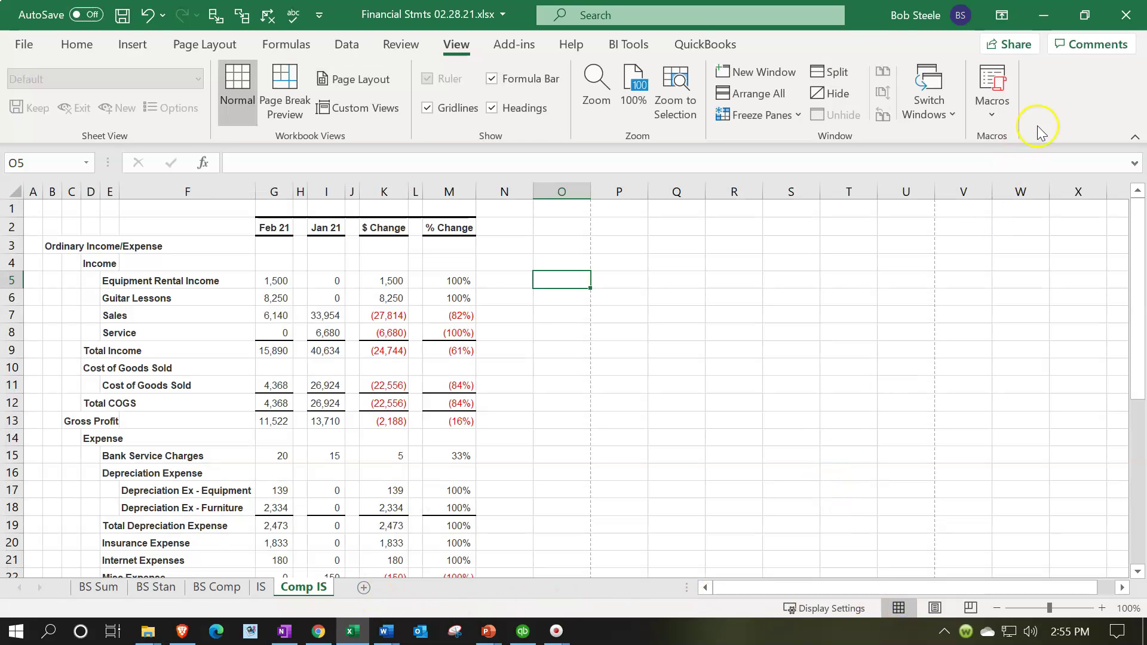
Step: Close Financial Stmts 02.28.21.xlsx, saving the changes as a macro-free workbook
click(1126, 19)
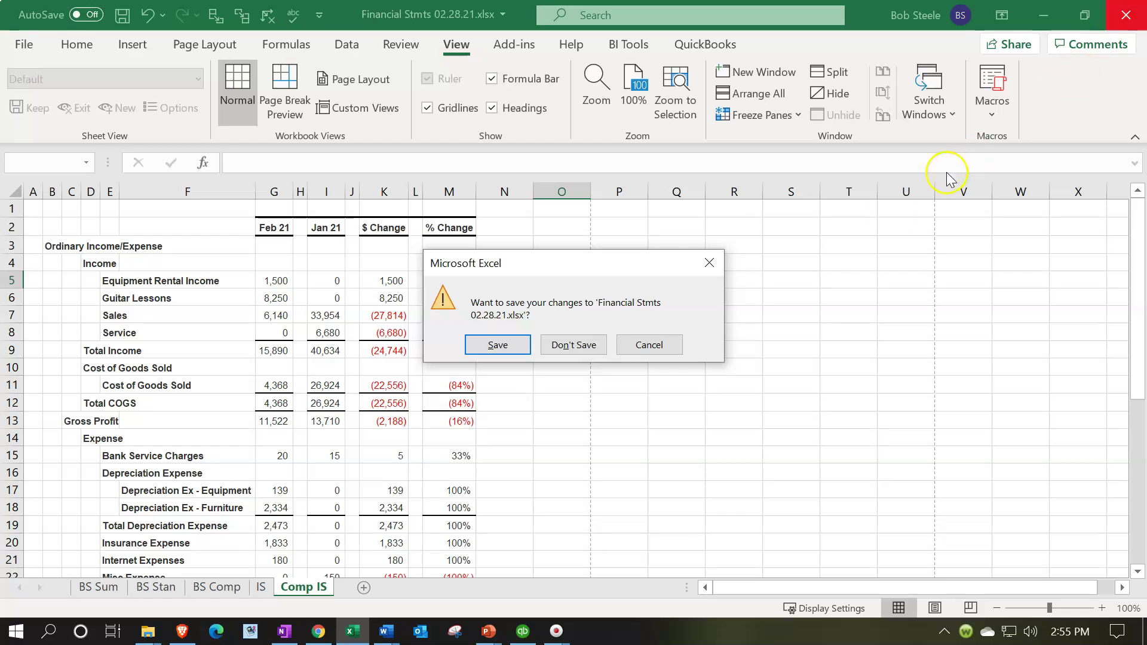
click(499, 345)
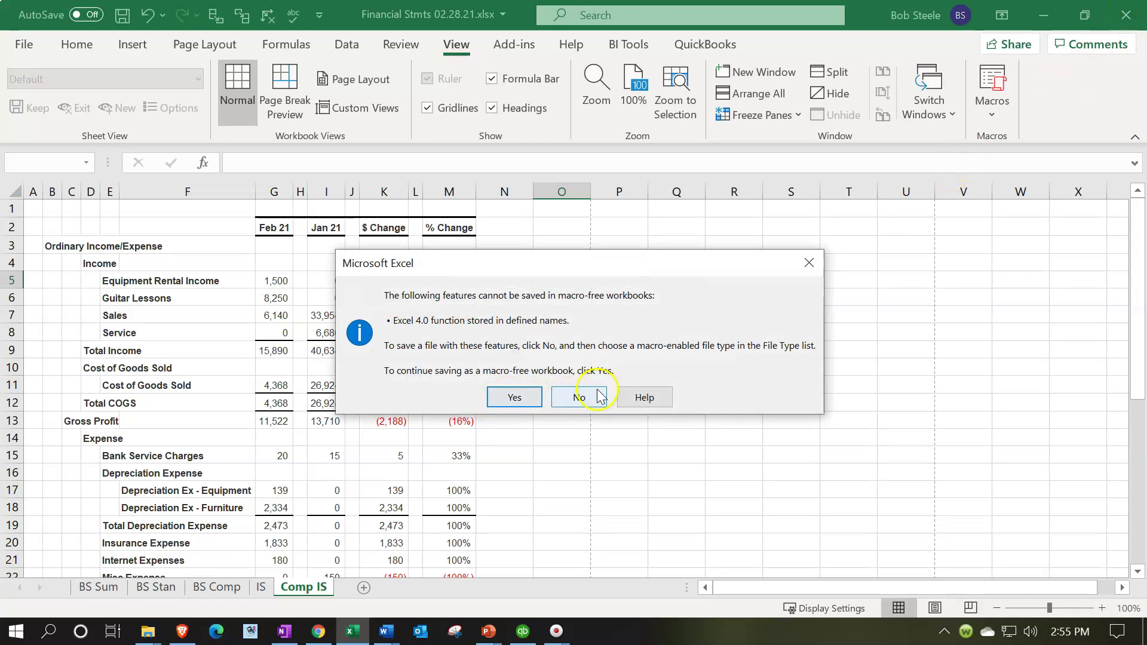
click(518, 397)
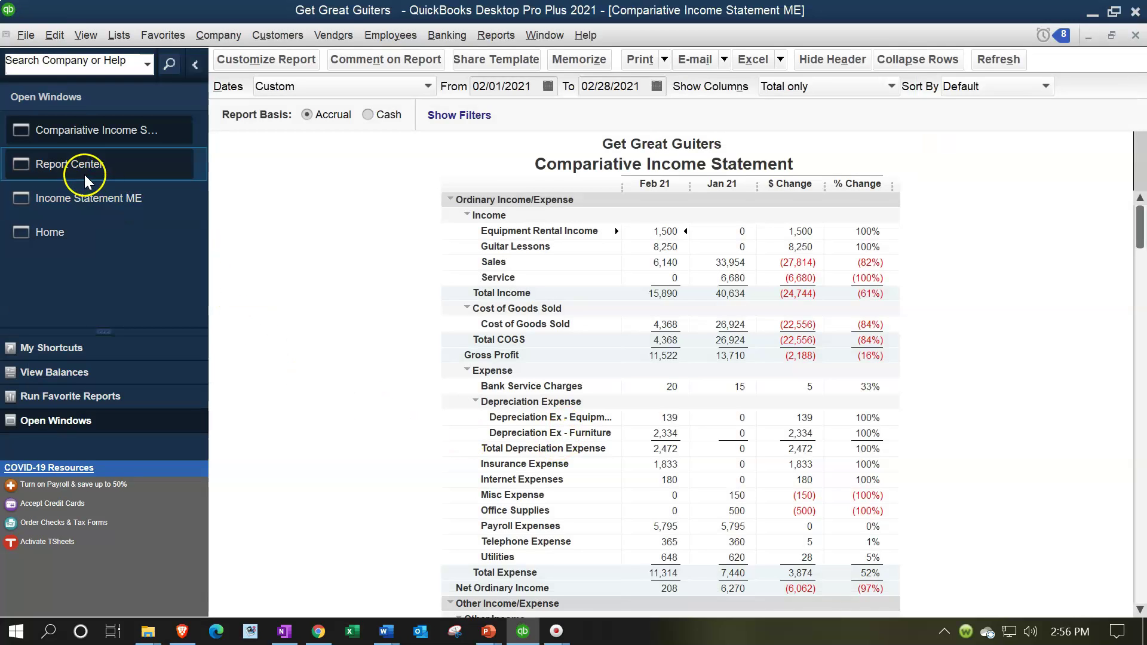
Step: In the QuickBooks Report Center, run the memorized Vertical Analysis Income Statement ME from the client month-end reports
click(84, 172)
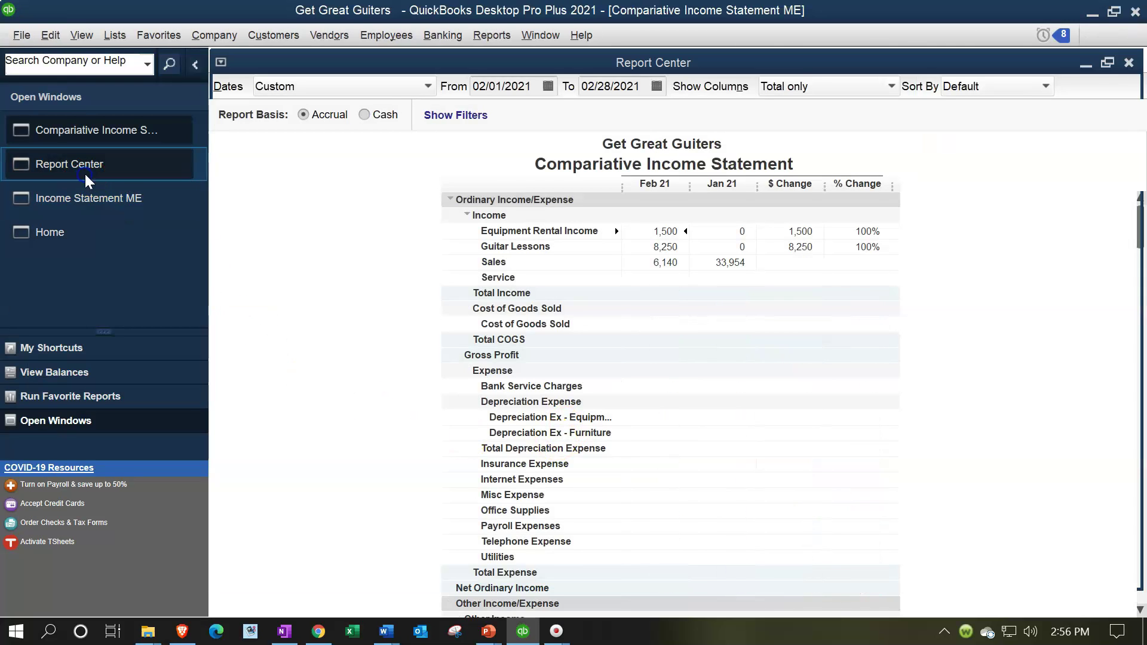
mouse_move(750, 435)
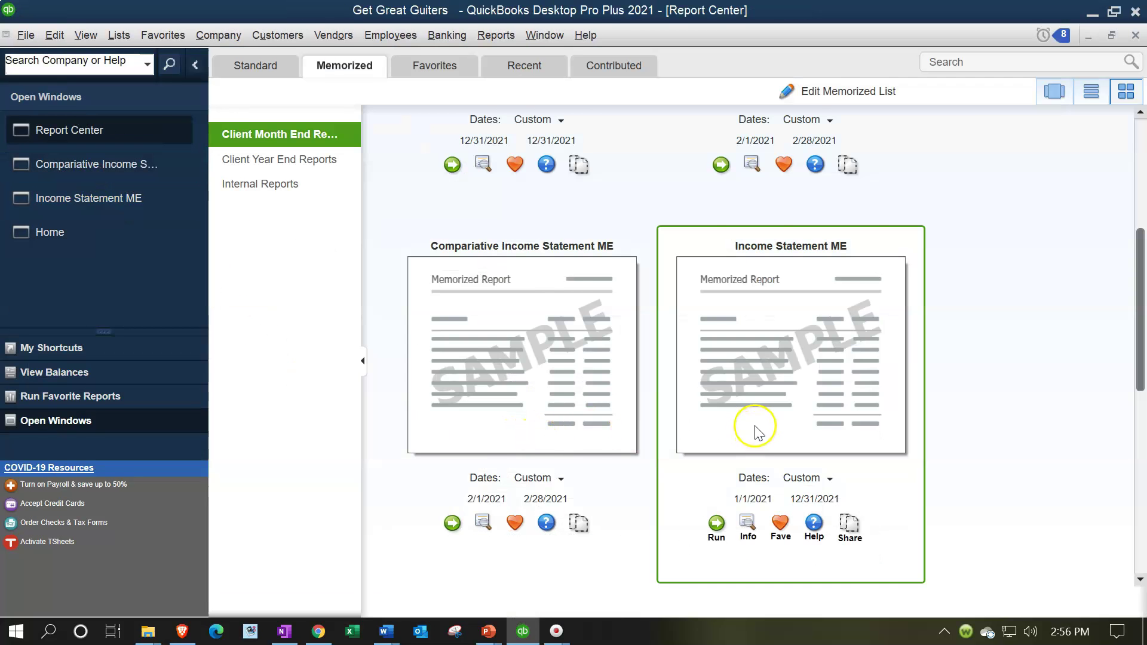
scroll(755, 431, down, 5)
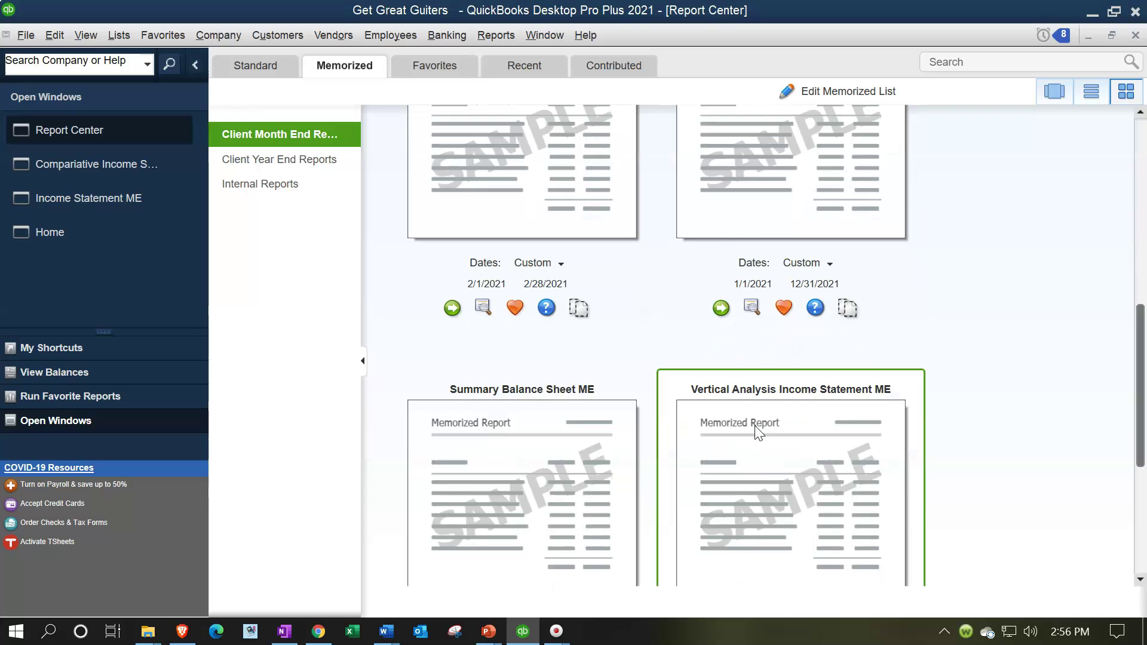
scroll(755, 428, down, 4)
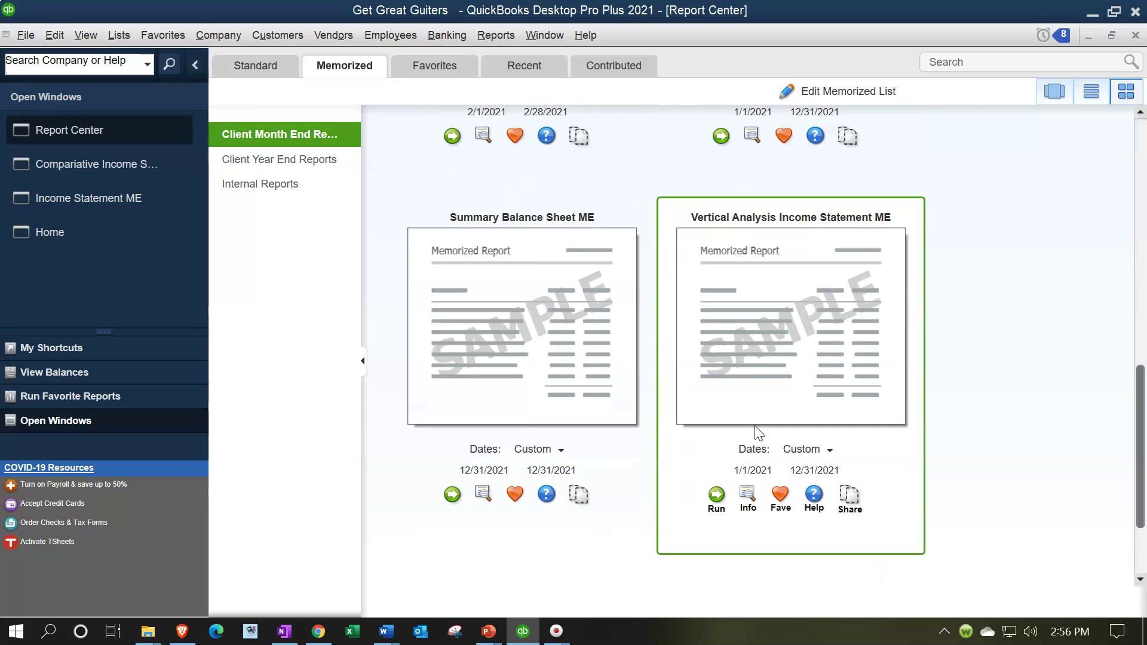
scroll(733, 367, down, 3)
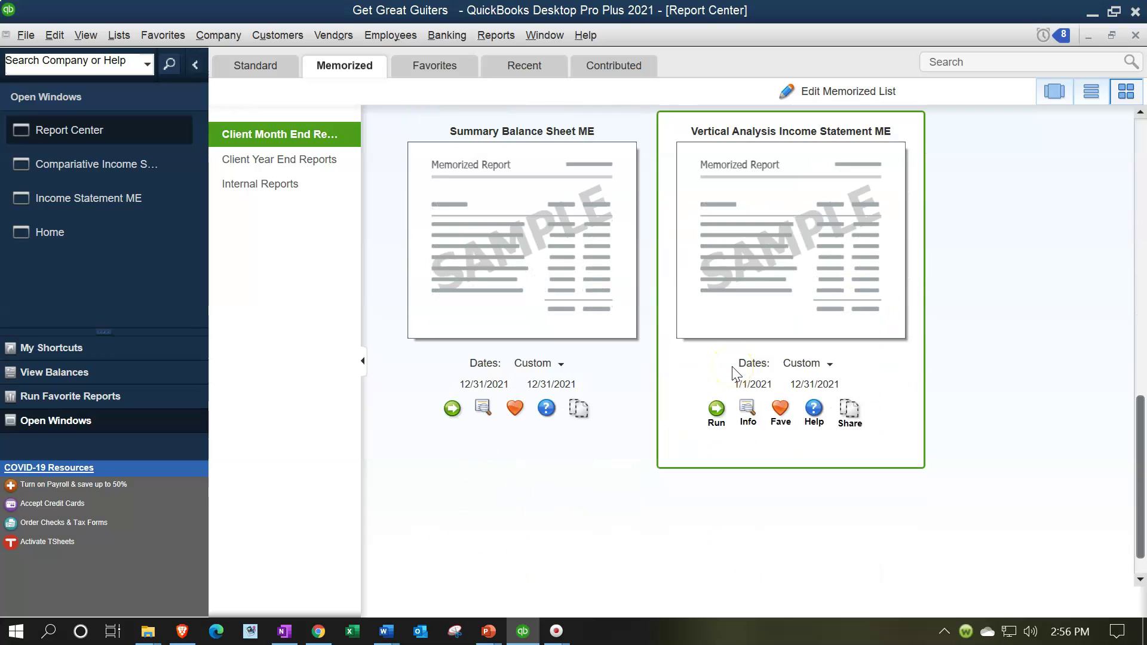
scroll(736, 373, up, 4)
scroll(736, 374, up, 12)
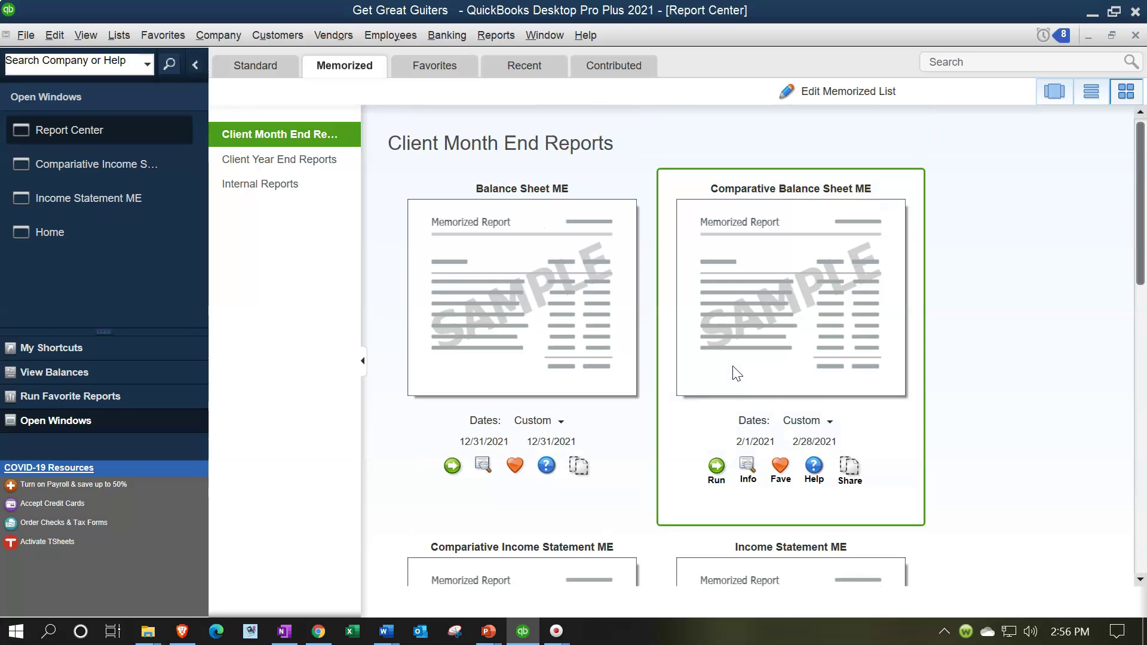
scroll(735, 374, down, 6)
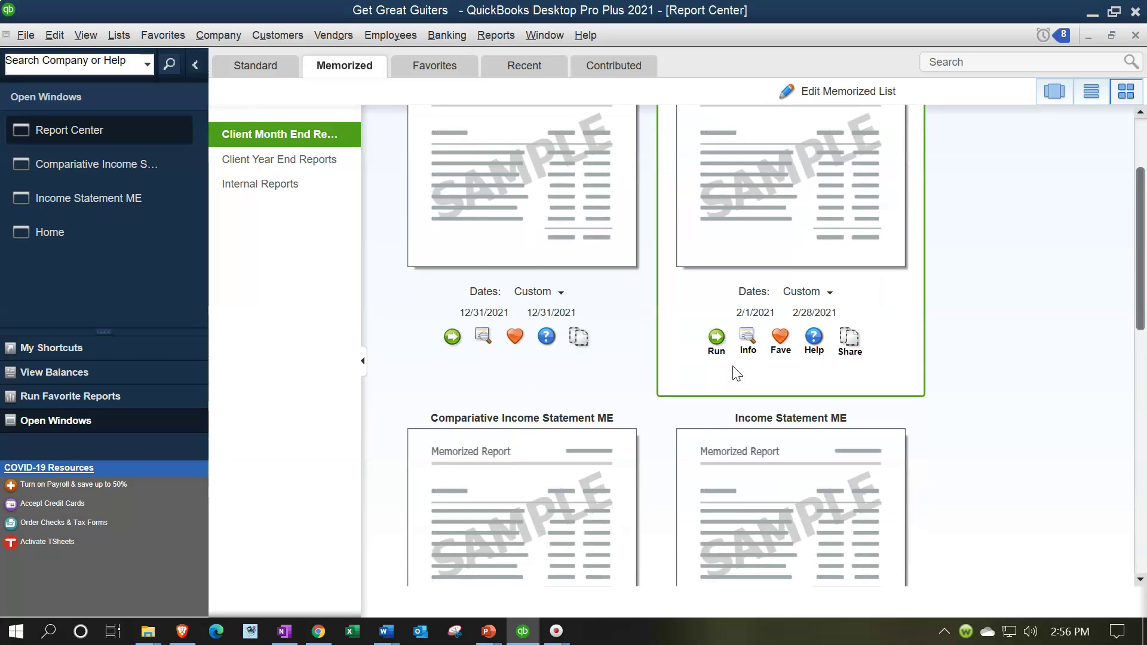
scroll(733, 368, down, 10)
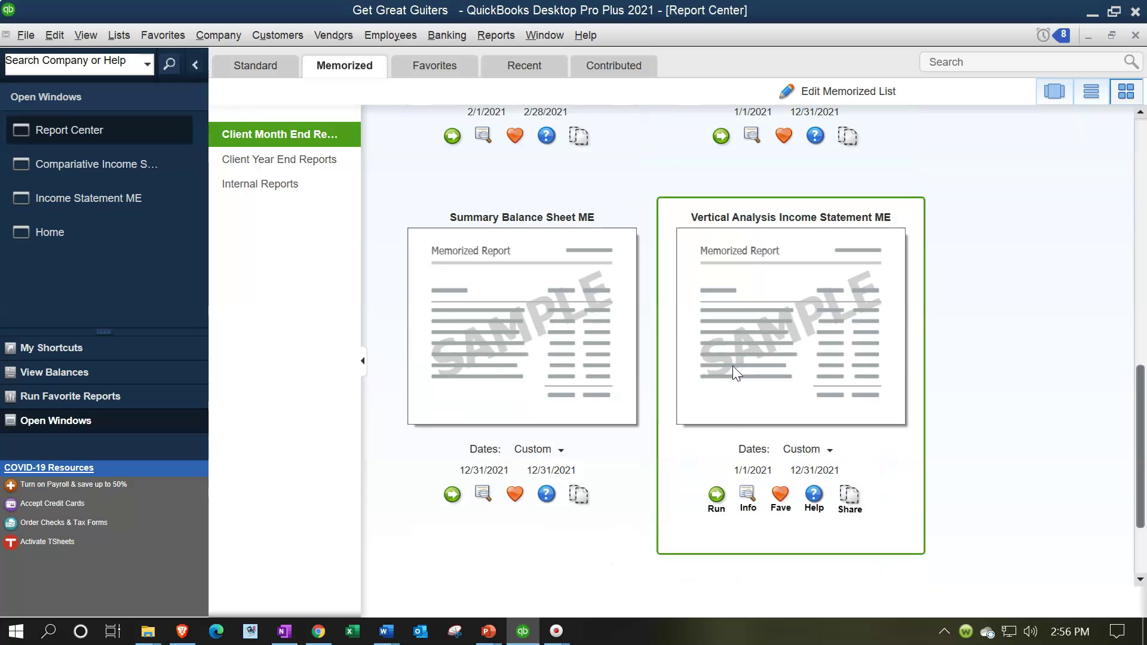
click(716, 495)
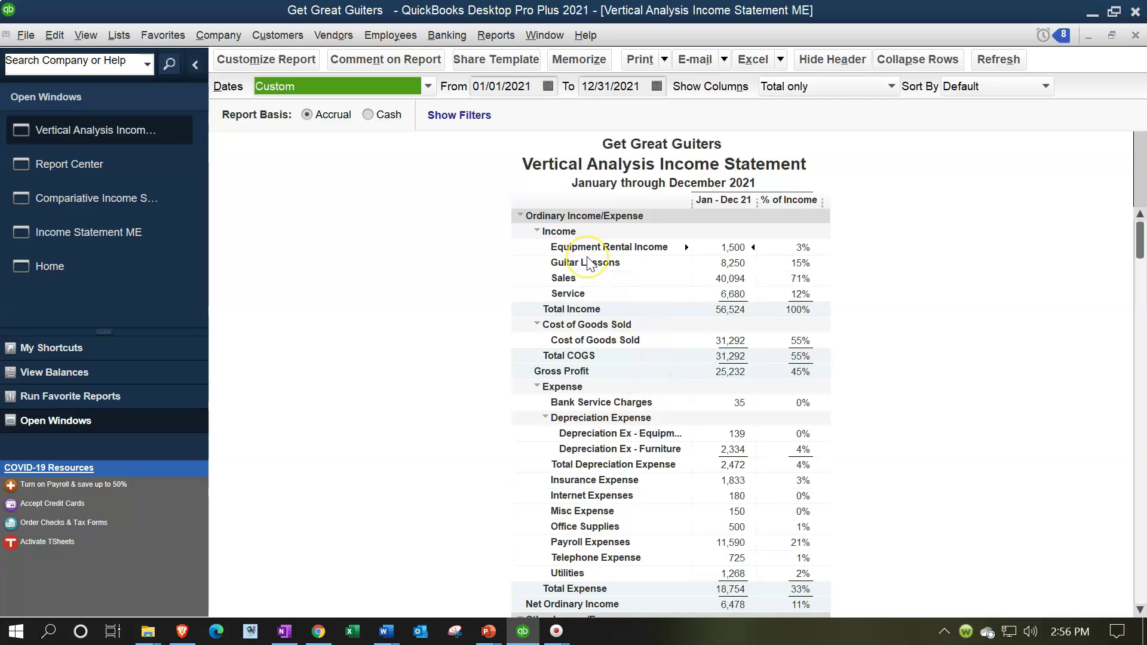
Step: Set the vertical analysis income statement's end date to 02/28/2021
key(Tab)
key(Tab)
text(02)
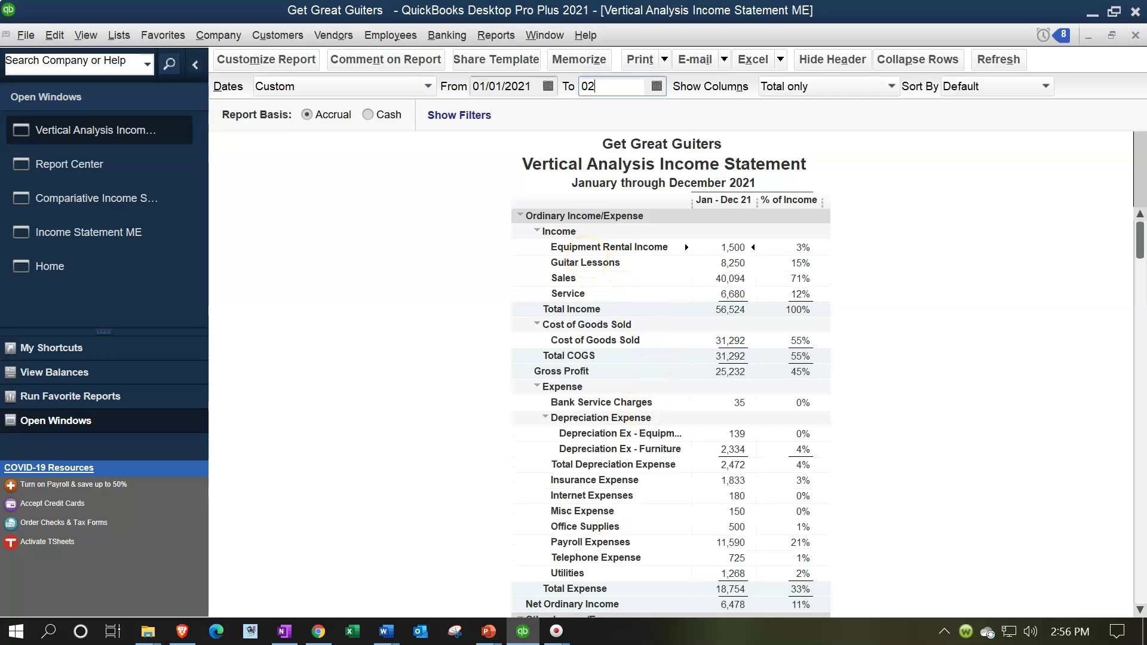
text(/28)
key(Tab)
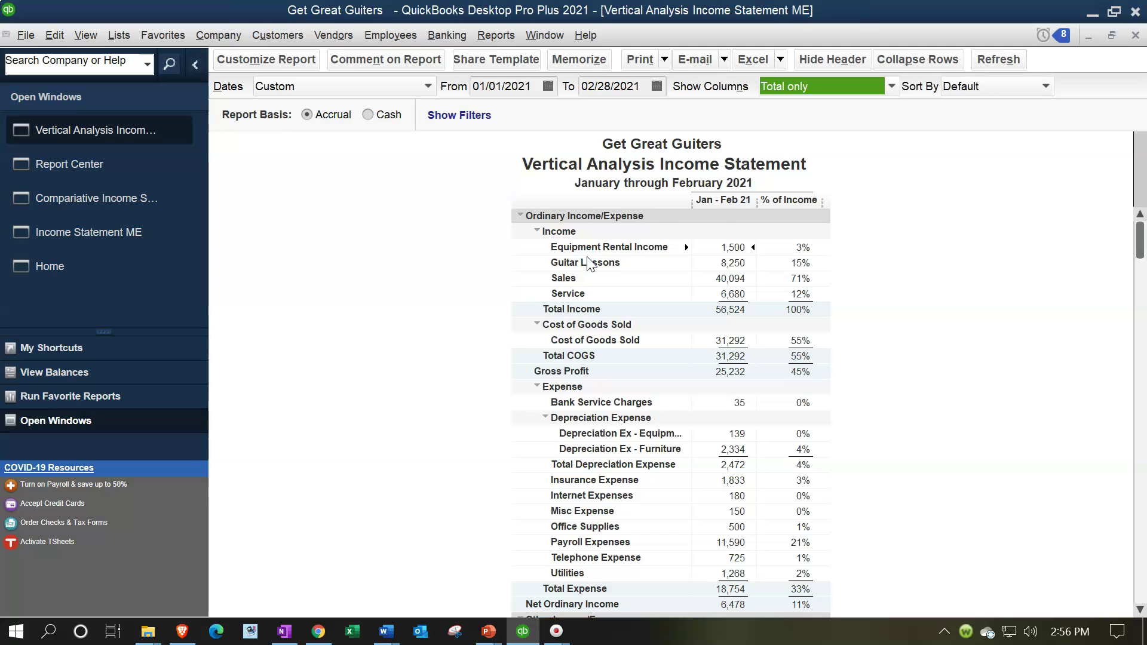
Step: Print the vertical analysis income statement in portrait orientation to CutePDF Writer
click(667, 61)
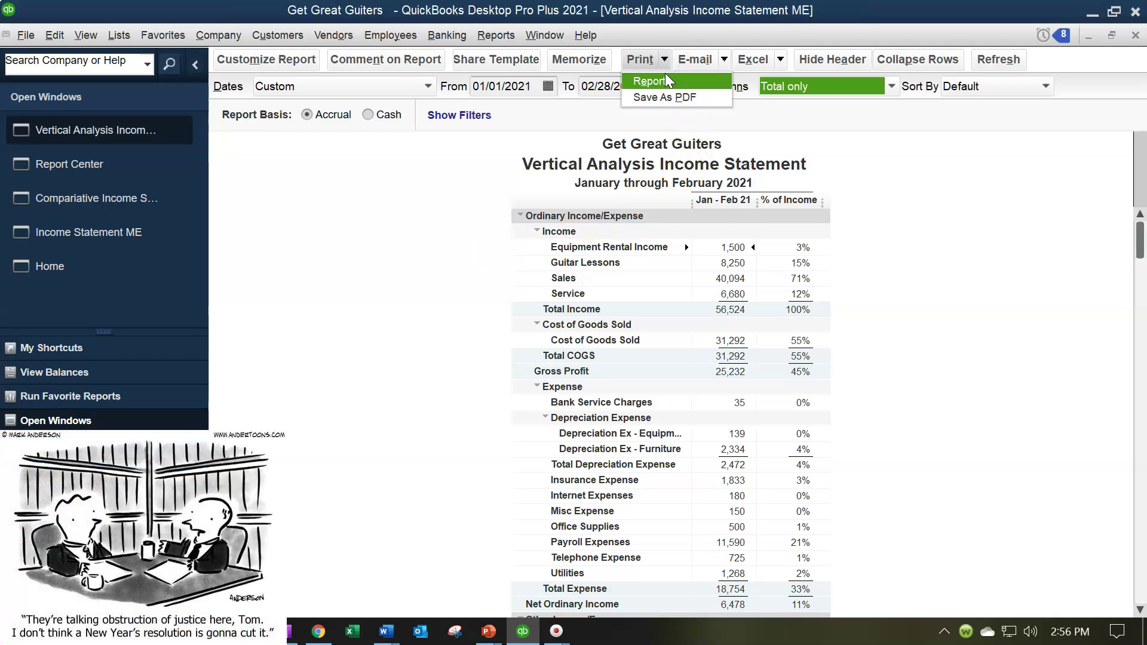
click(651, 81)
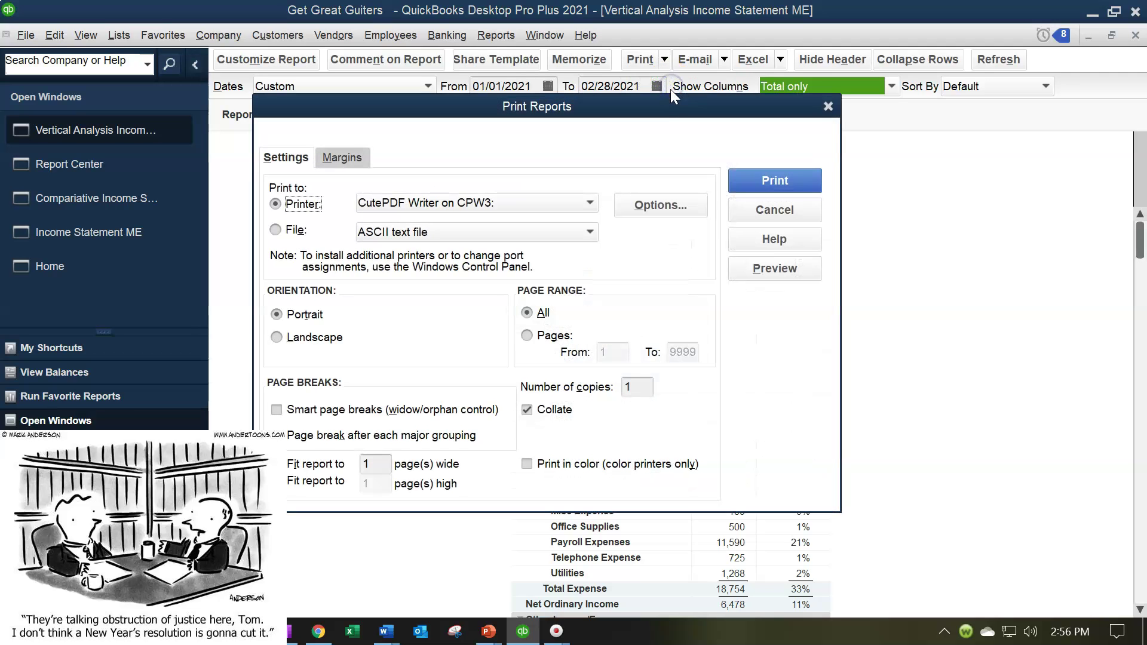
click(739, 180)
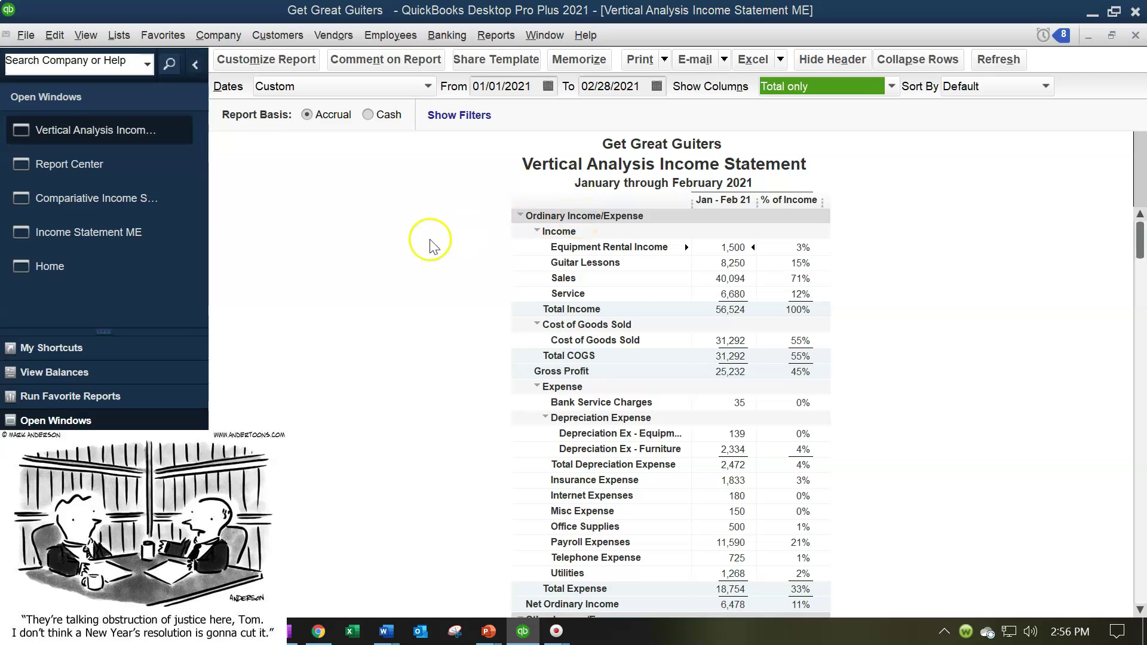
Step: Save the PDF as 6 Vertical Analysis Income Stmt 02.28.21.pdf in the Financial Smts 02.28.21 folder
drag(604, 161, 729, 194)
scroll(674, 282, right, 3)
scroll(674, 282, left, 3)
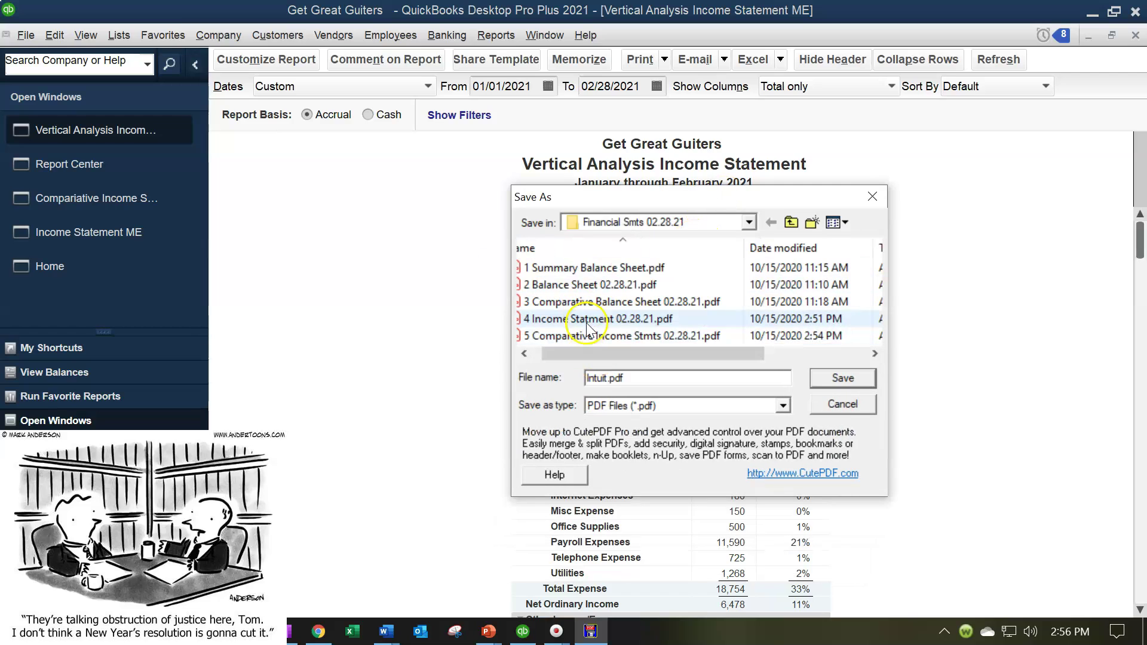
click(588, 379)
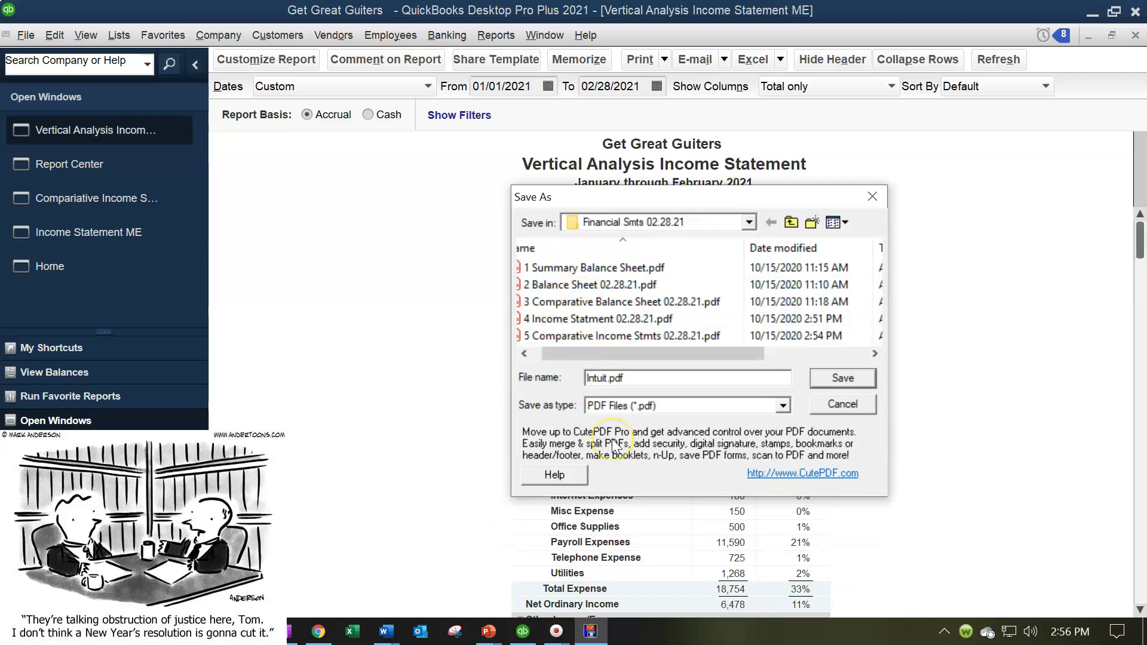
key(Delete)
key(Delete)
key(Delete)
key(Delete)
key(Delete)
key(Delete)
text(6)
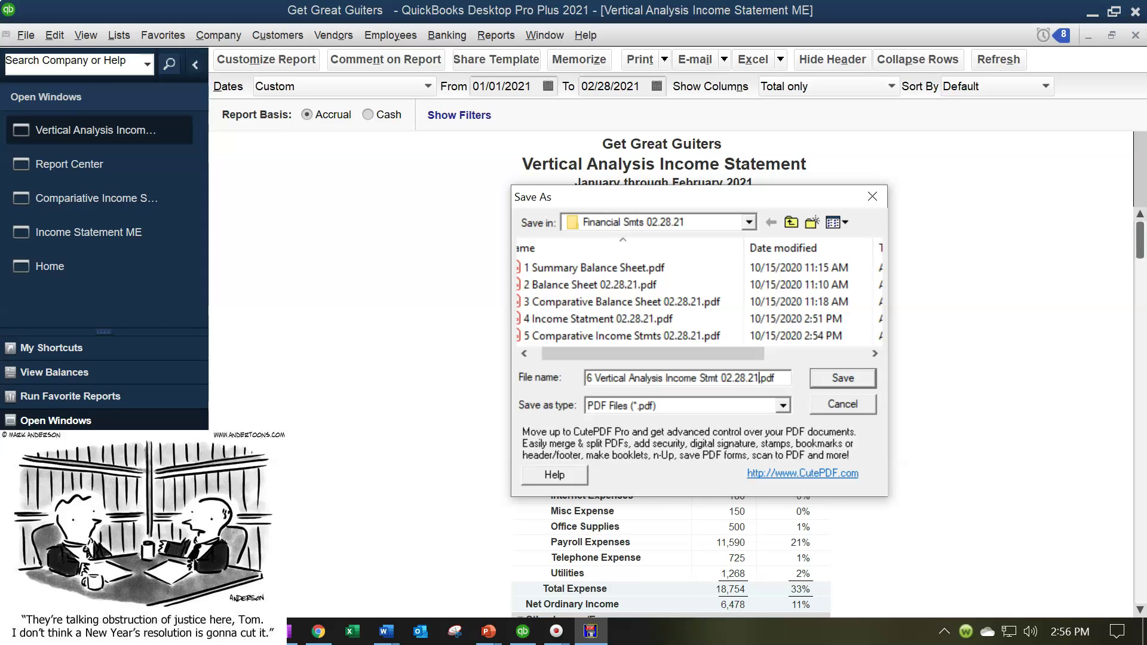
click(844, 379)
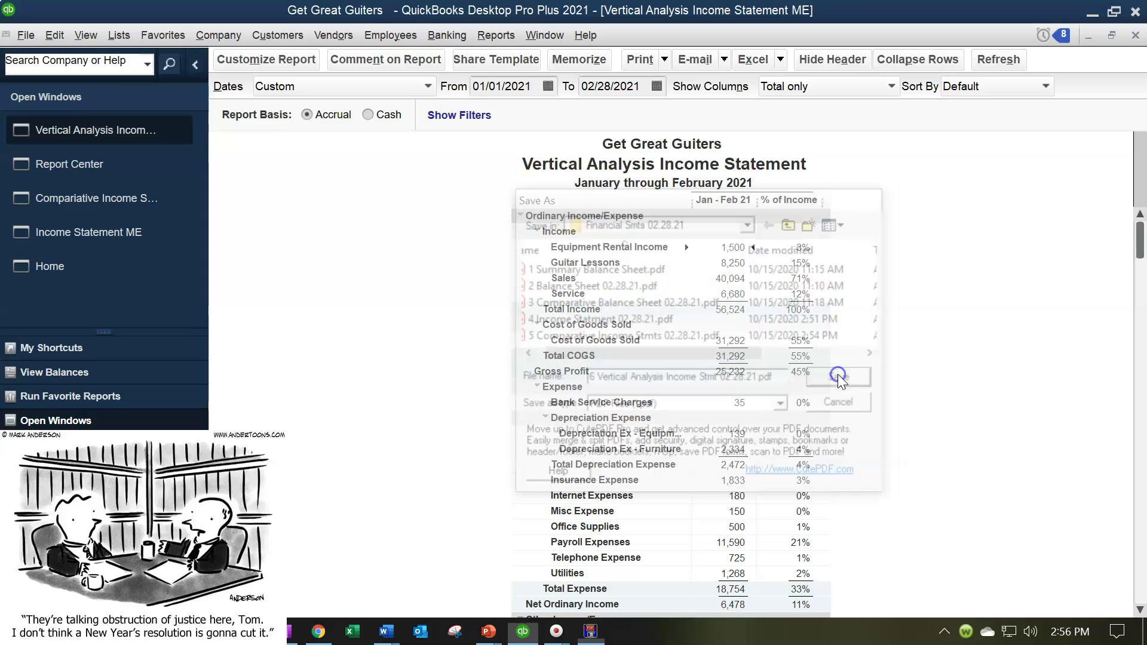
Step: Export the vertical analysis income statement to Excel as a new worksheet in the existing workbook Financial Stmts 02.28.21.xlsx
click(780, 66)
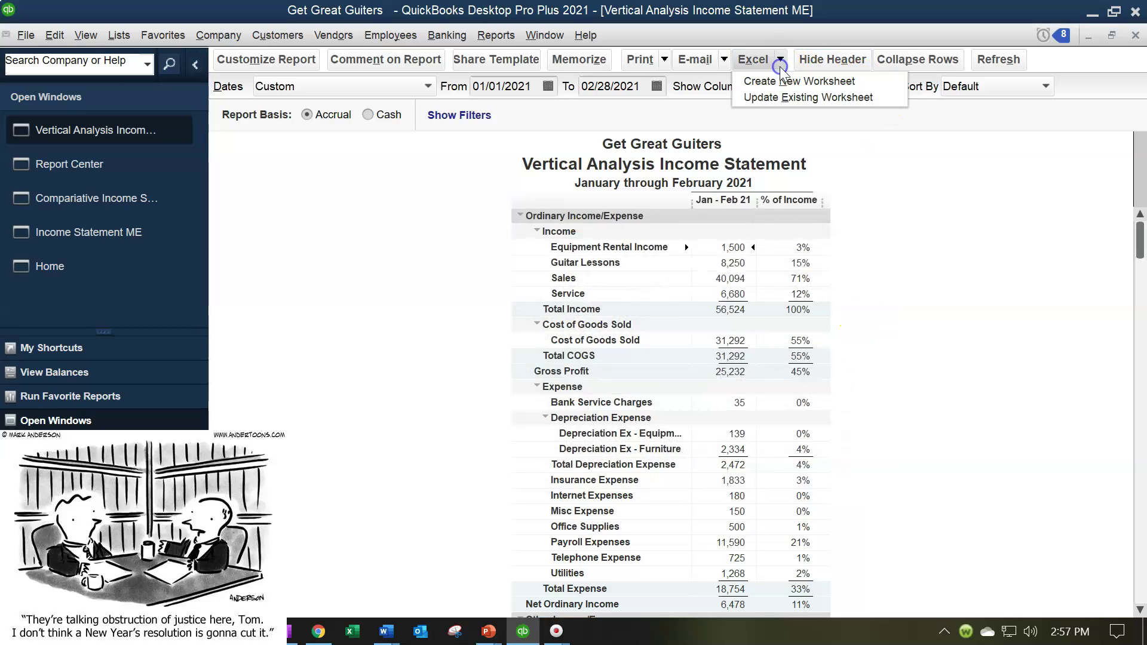
click(780, 79)
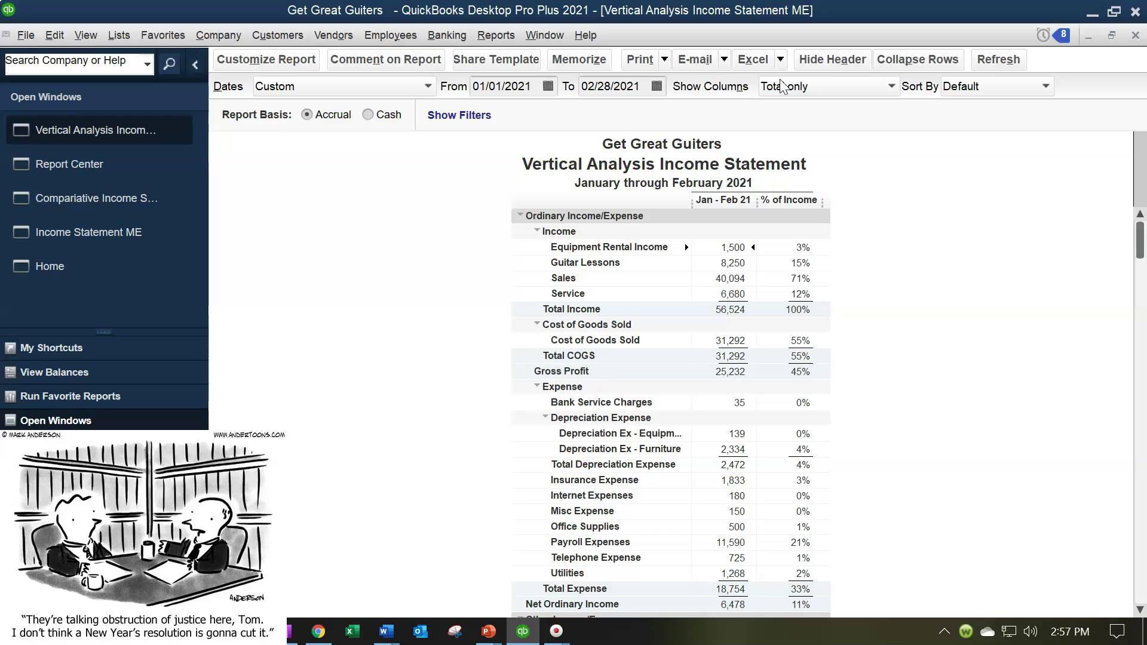
click(506, 210)
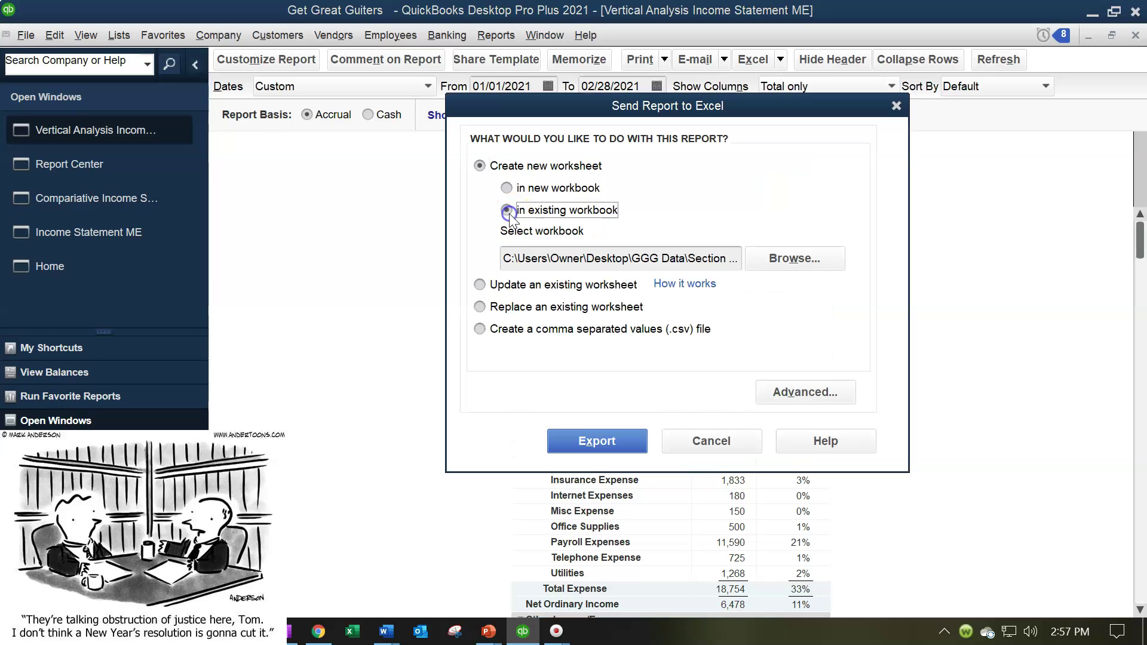
click(790, 263)
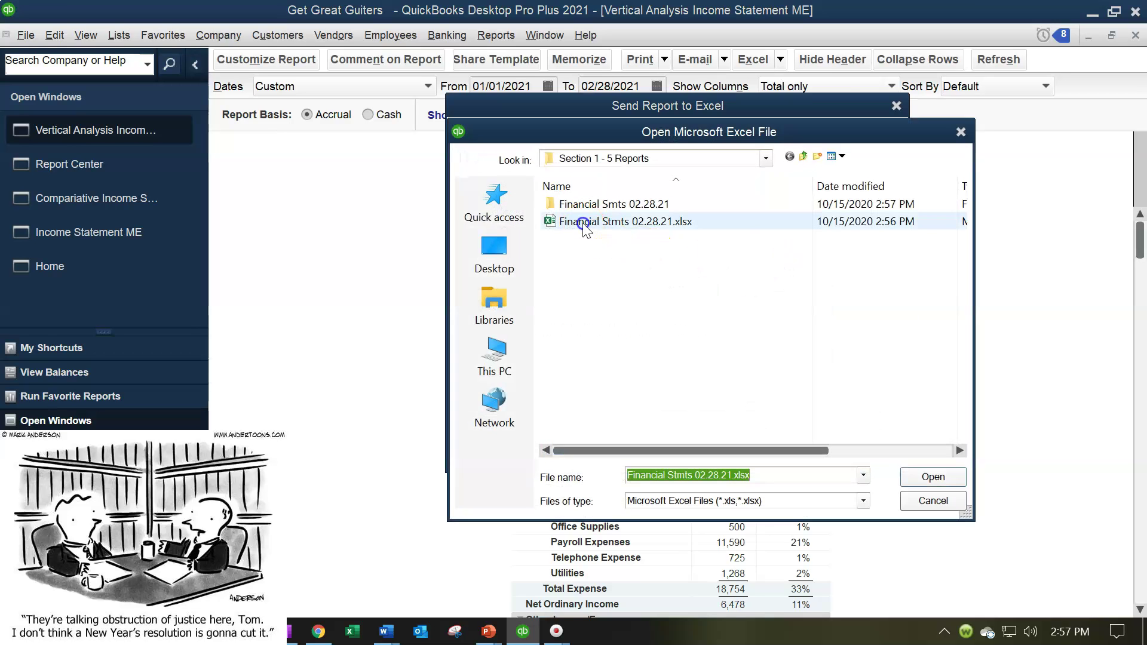
double_click(583, 223)
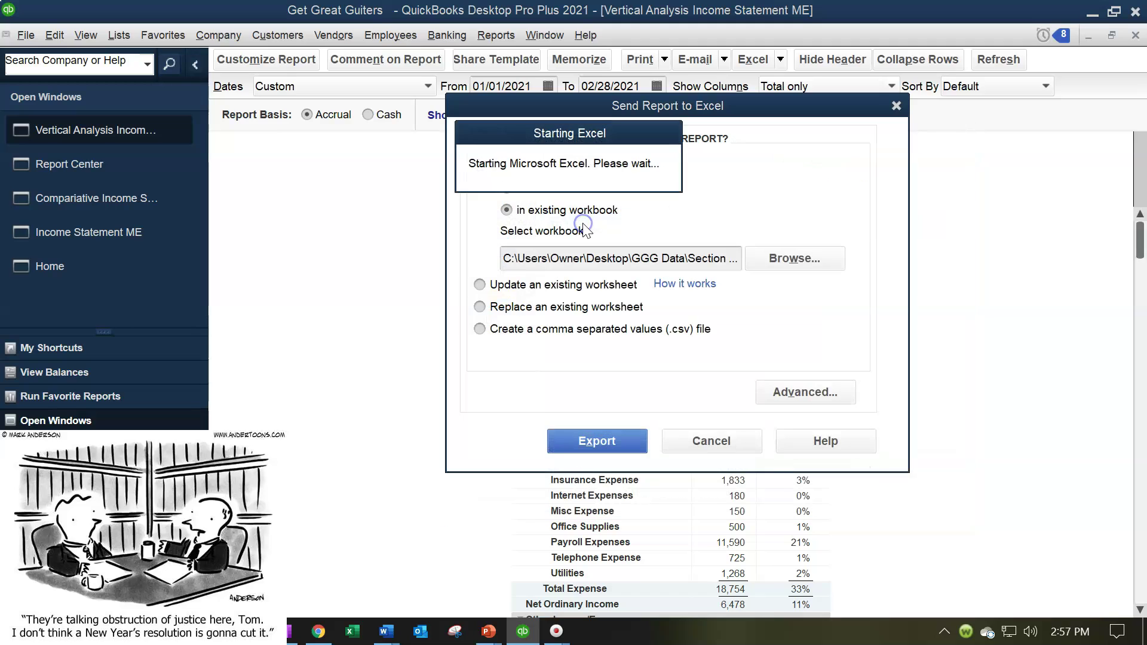
click(603, 441)
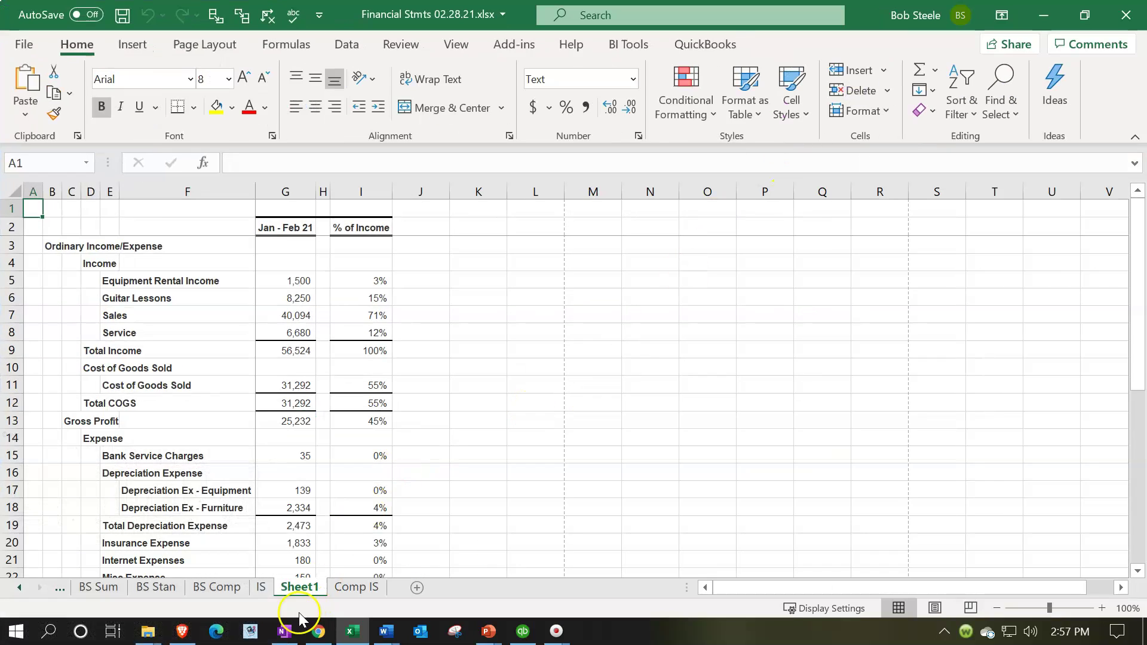
Step: Move Sheet1 after Comp IS and rename it Ver An IS
mouse_move(379, 578)
mouse_down()
mouse_move(395, 583)
mouse_move(382, 589)
mouse_up()
double_click(373, 589)
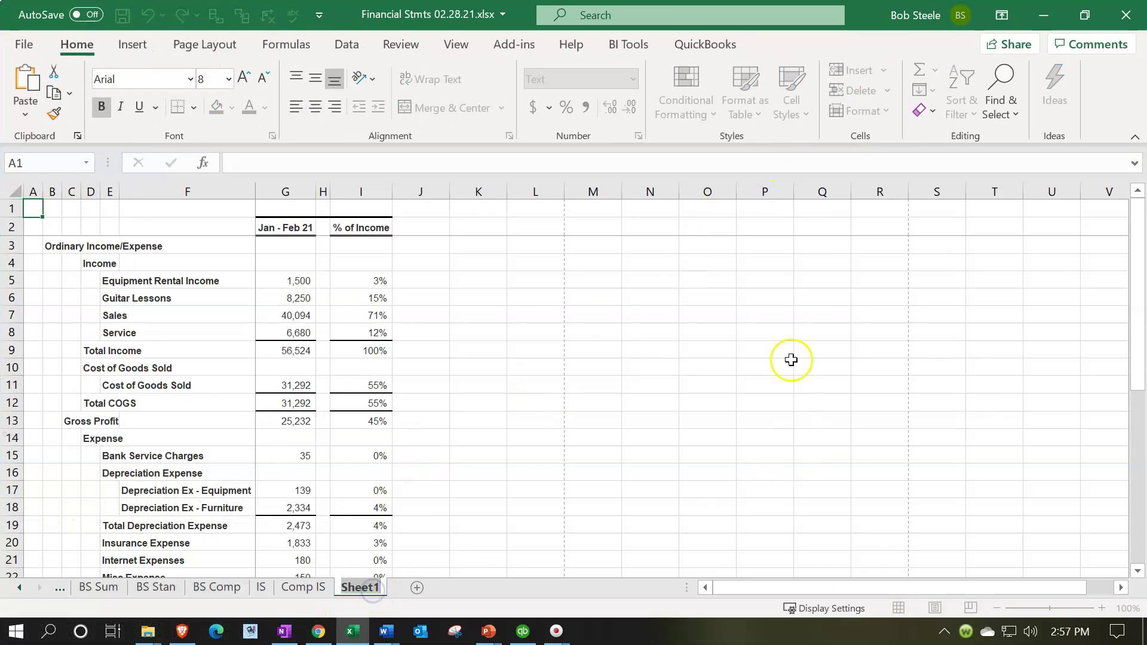
text(Ver An IS)
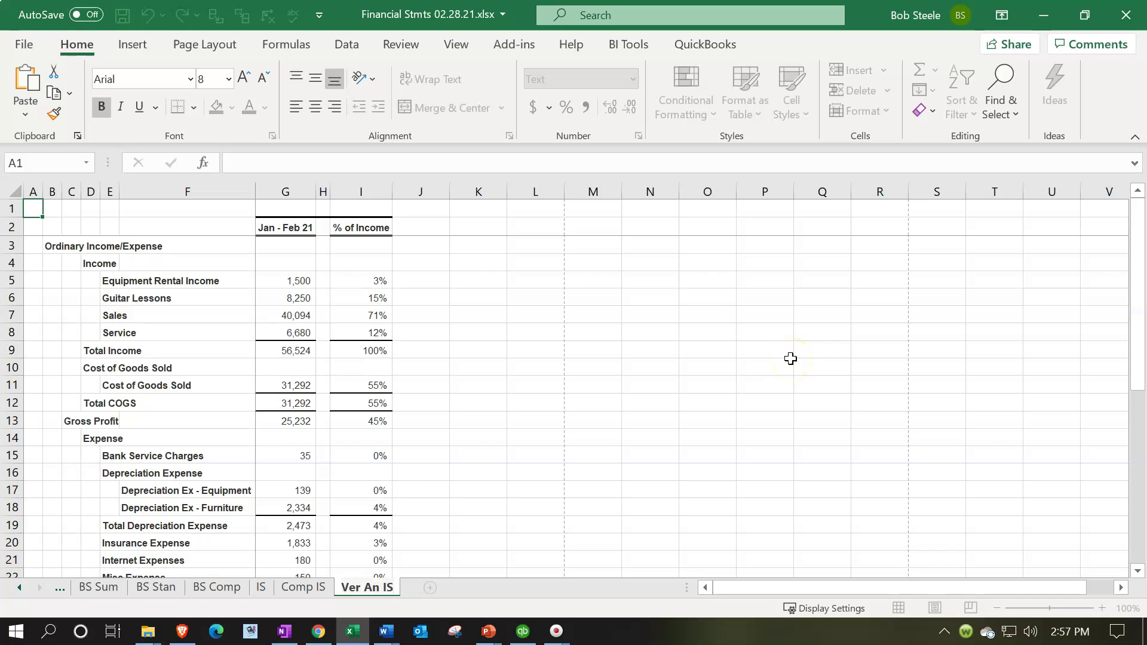
Step: Delete the QuickBooks Desktop Export Tips sheet from the workbook
click(792, 361)
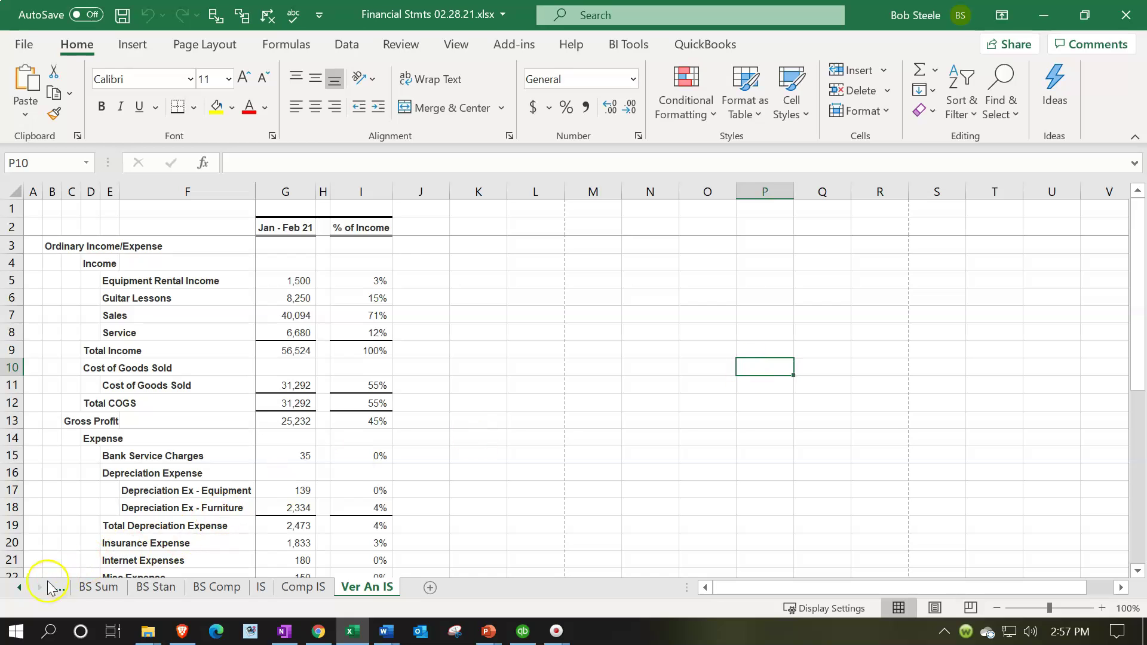
click(17, 590)
click(102, 587)
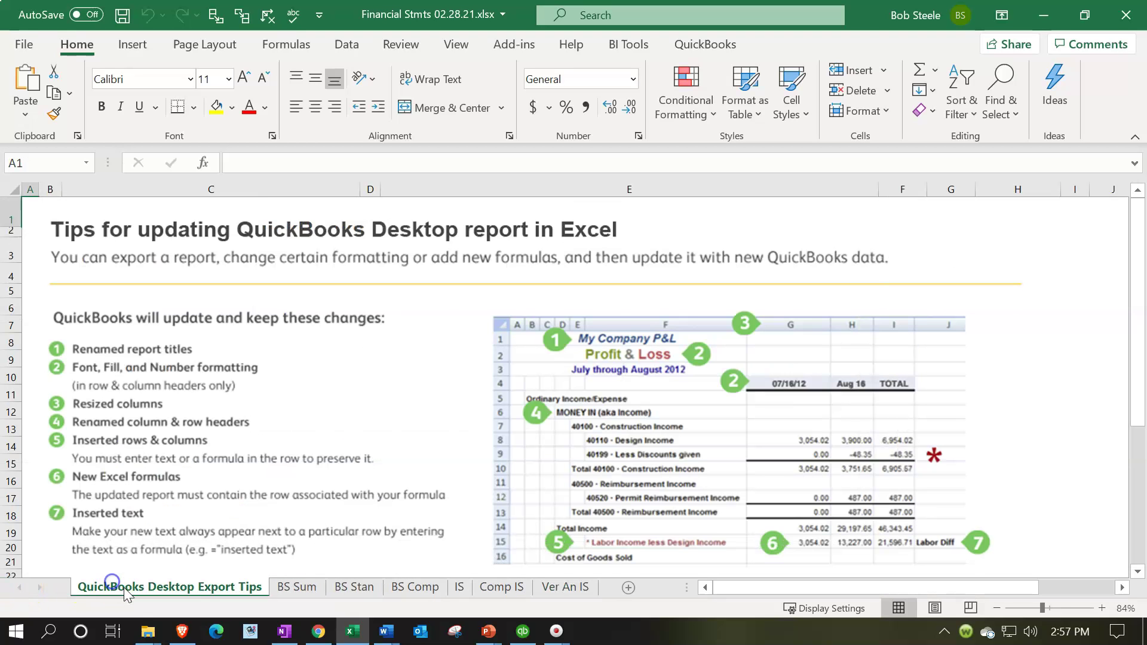
right_click(149, 591)
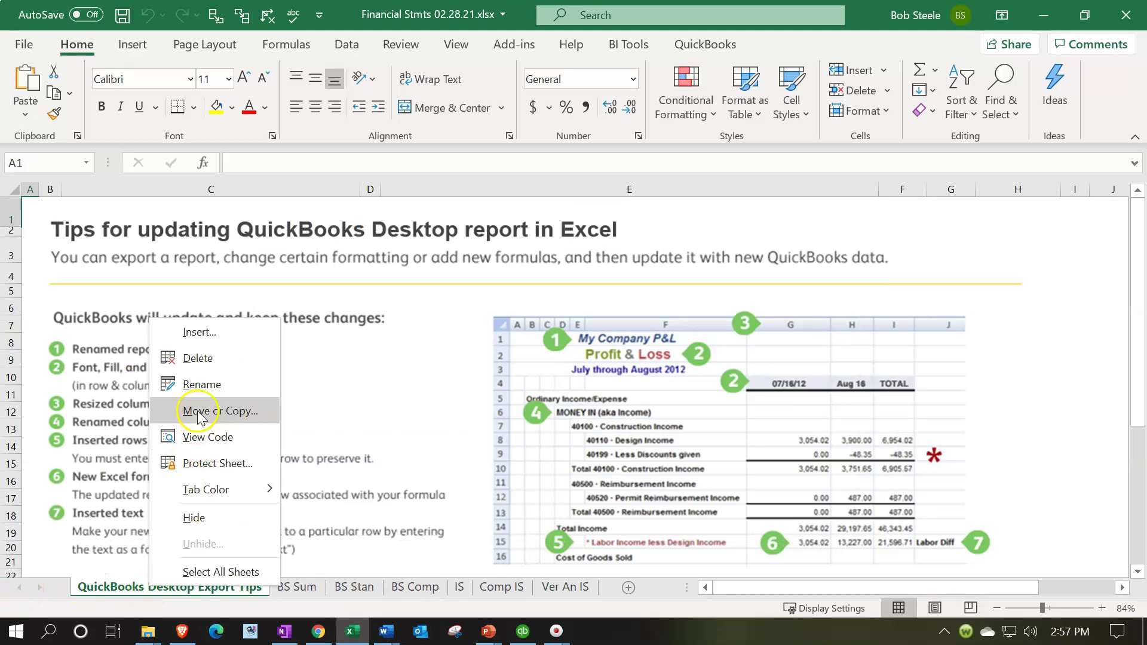
click(204, 363)
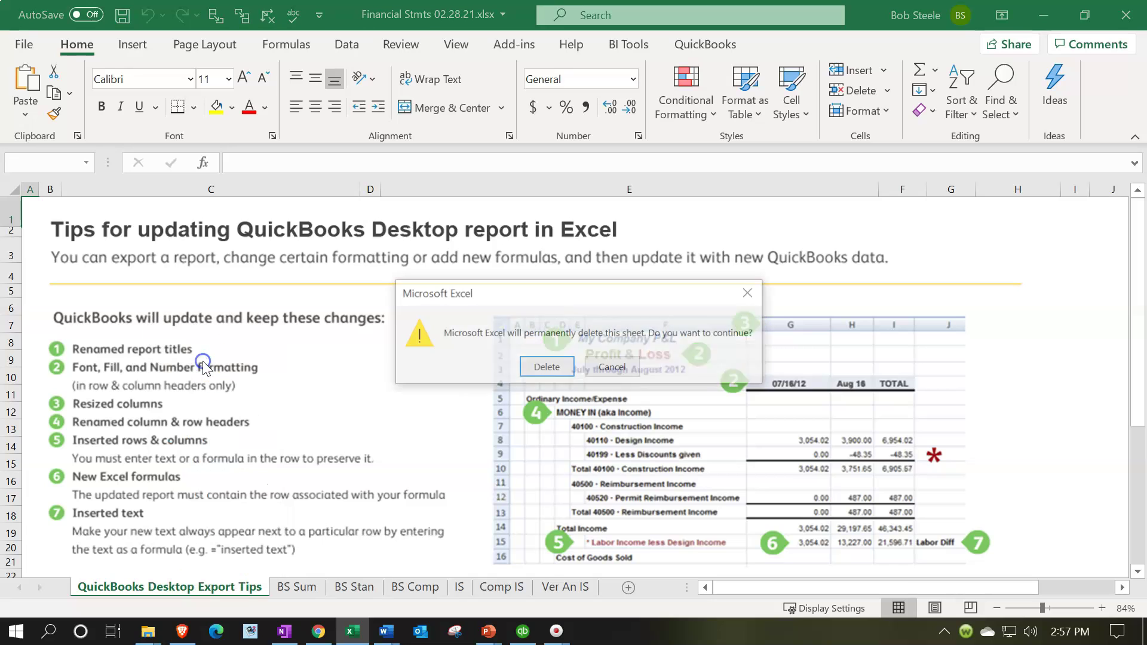
click(549, 367)
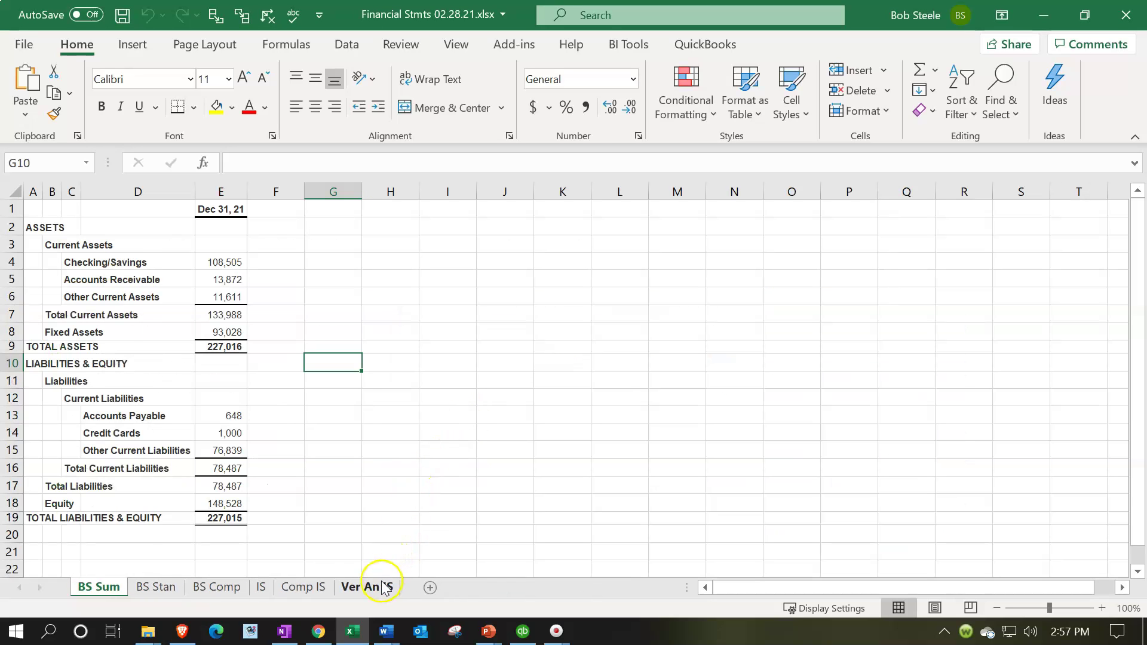
Step: Remove the window split from the Ver An IS sheet in Page Layout view and return the sheet to Normal view
click(383, 587)
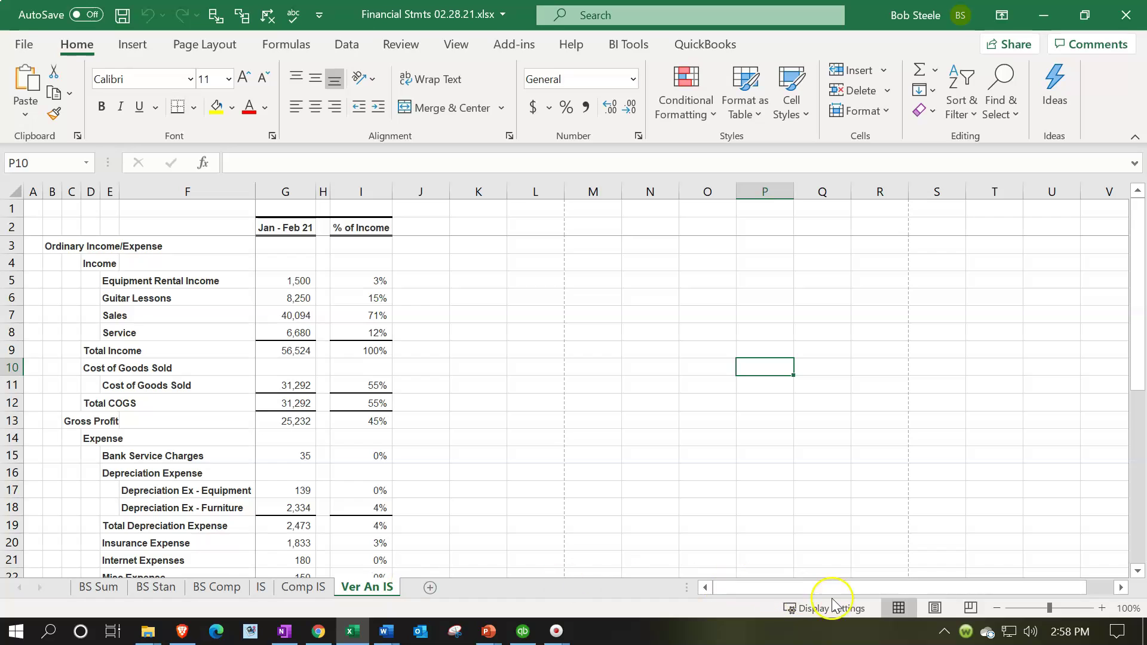
click(943, 612)
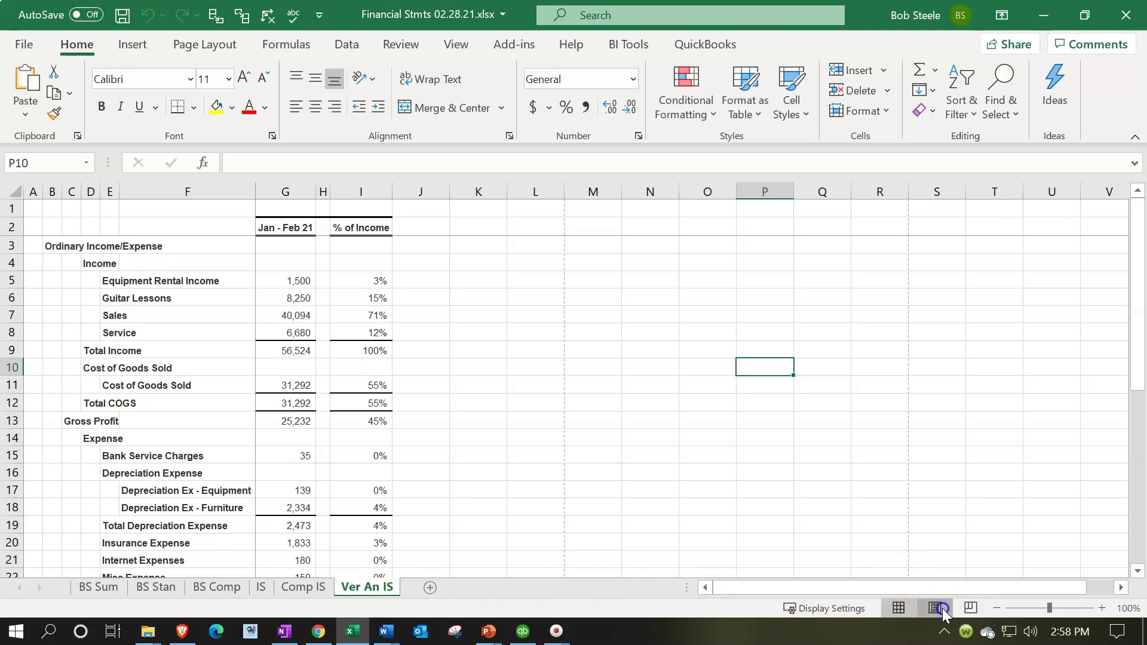
click(555, 375)
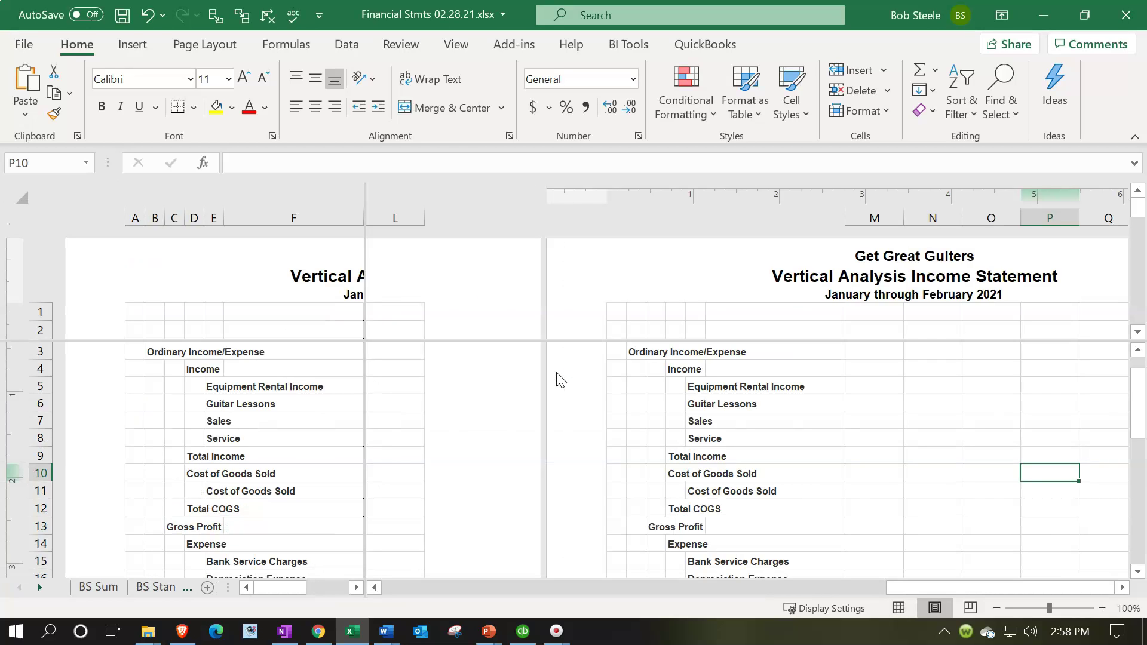
click(456, 47)
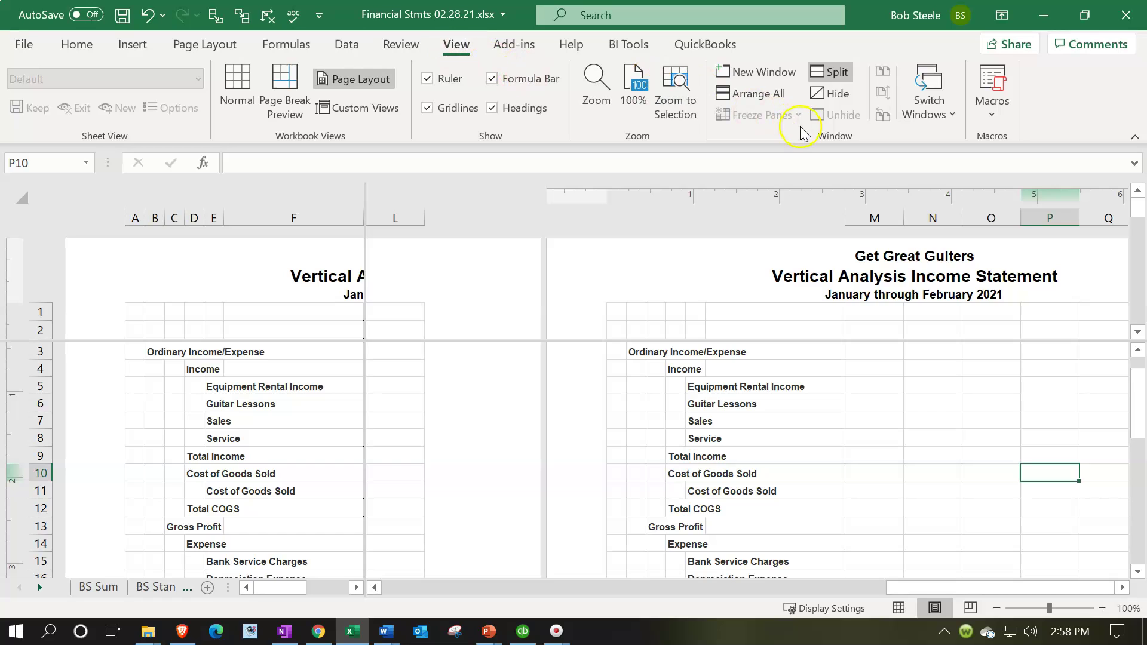
click(817, 82)
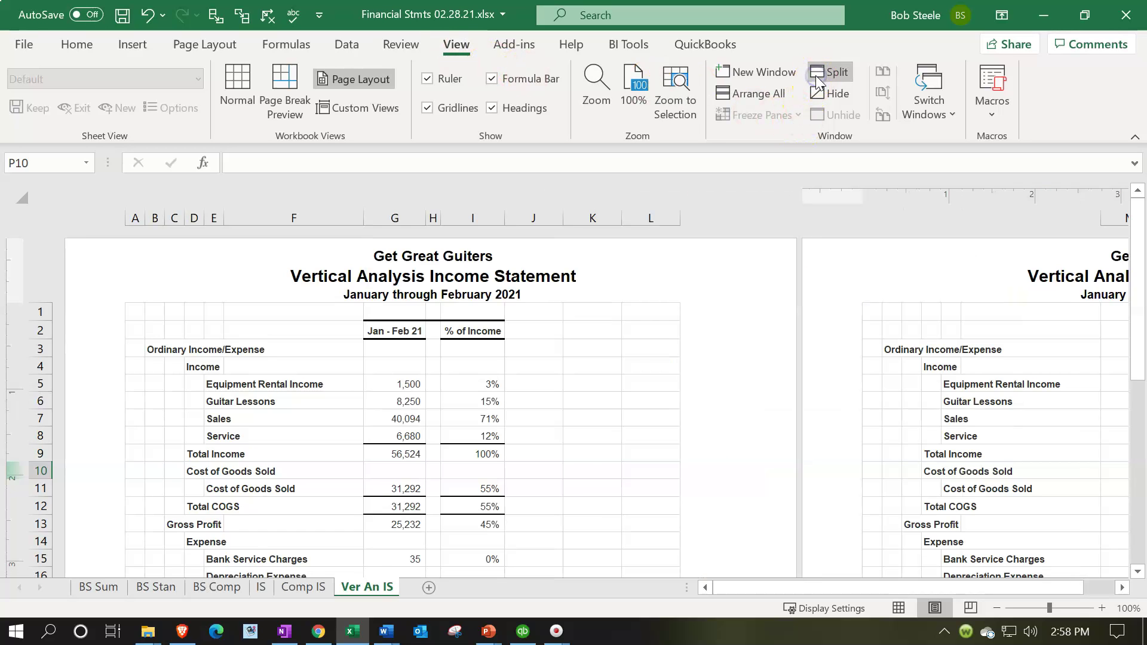
click(577, 485)
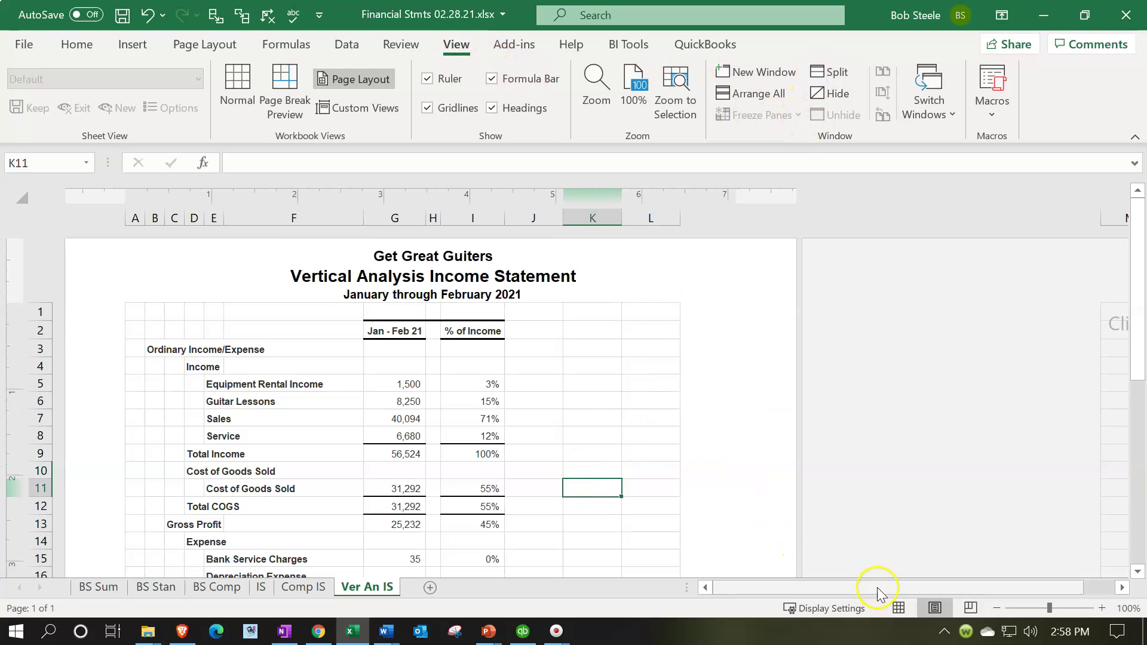
click(898, 607)
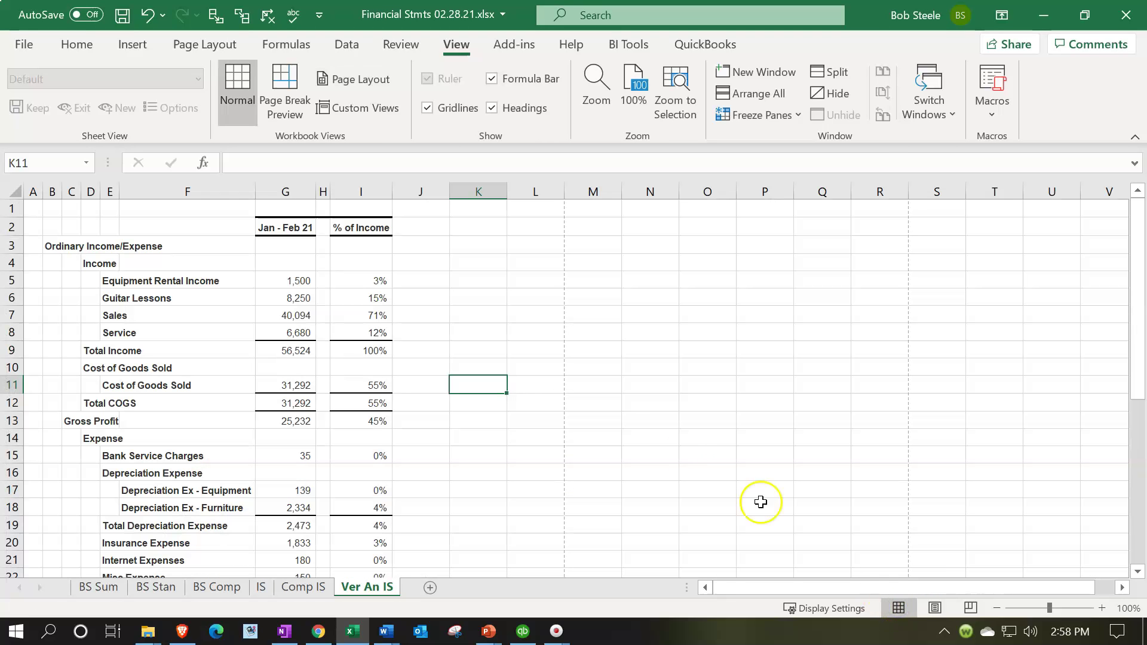
click(618, 436)
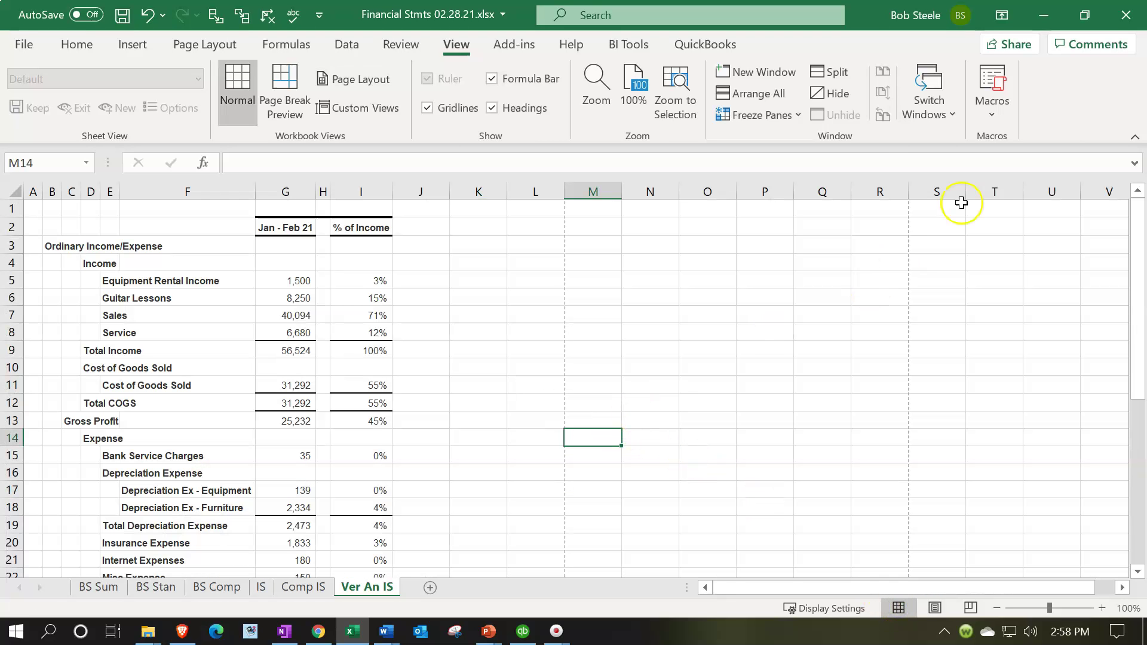
Step: Close the workbook, saving its changes as a macro-free workbook, and minimize QuickBooks
click(1130, 27)
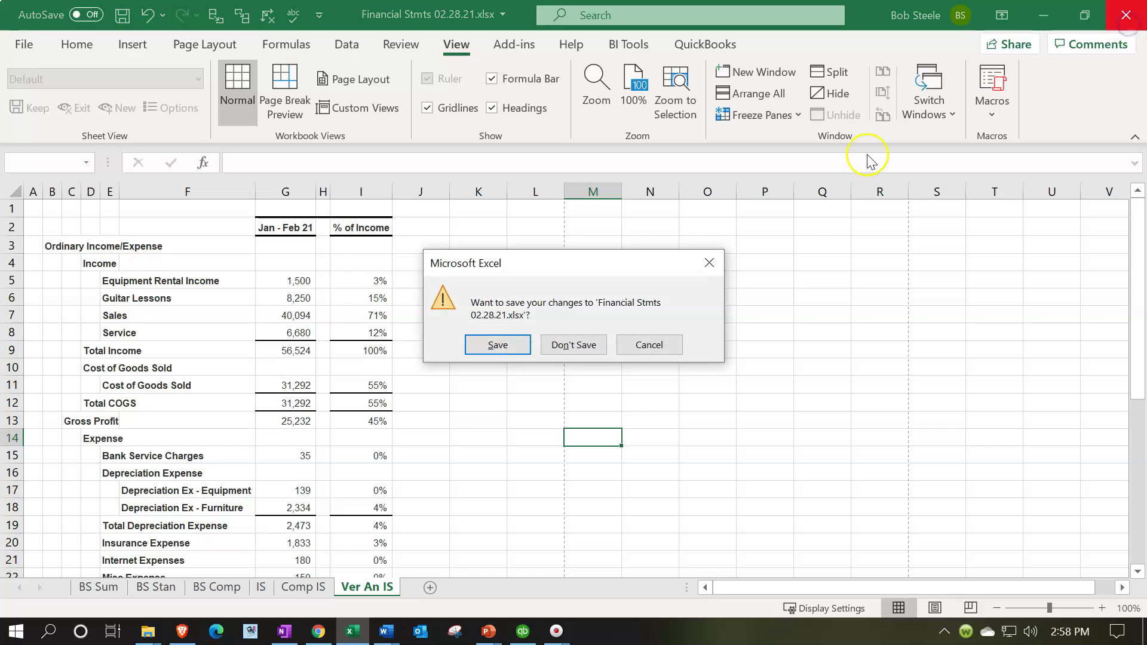
click(496, 344)
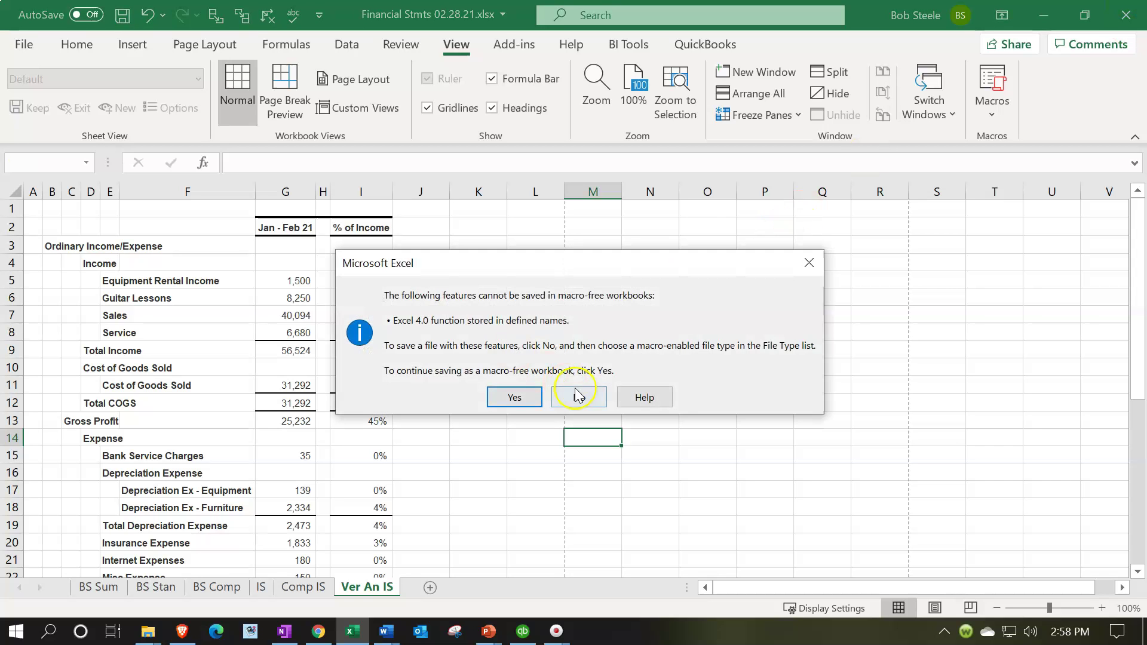
click(531, 393)
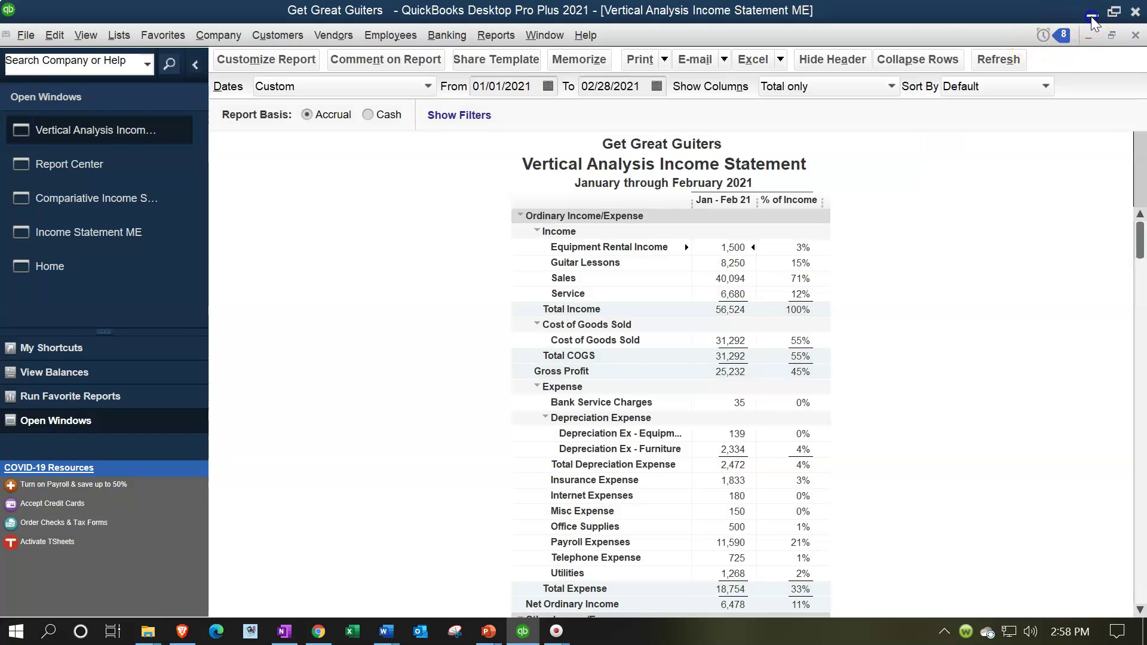
click(1092, 19)
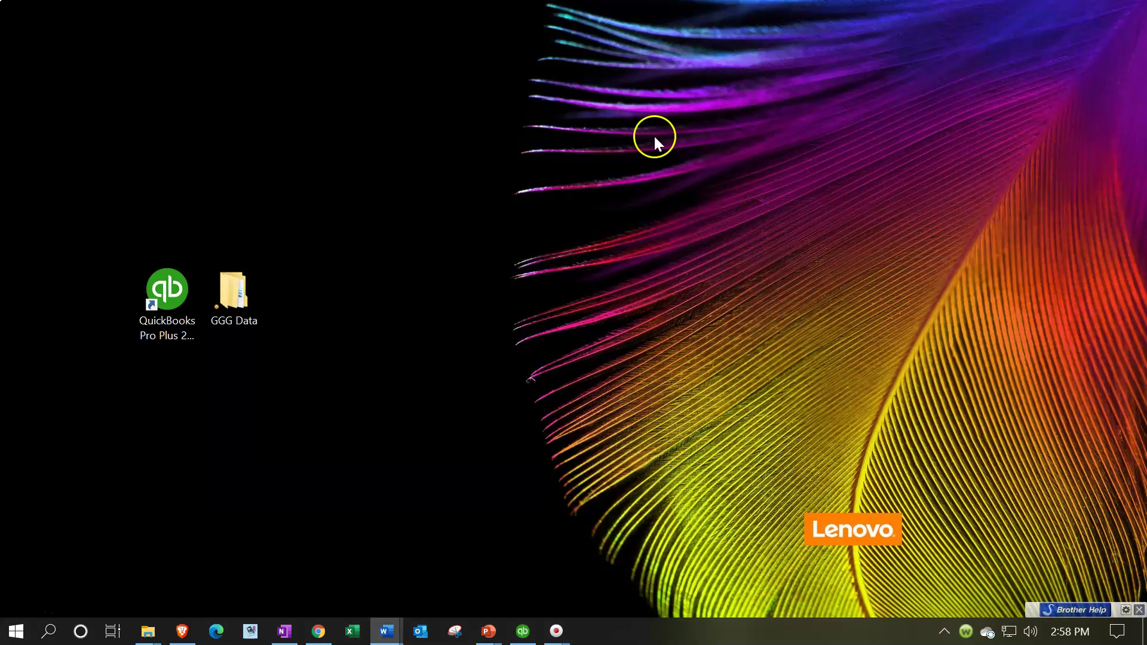
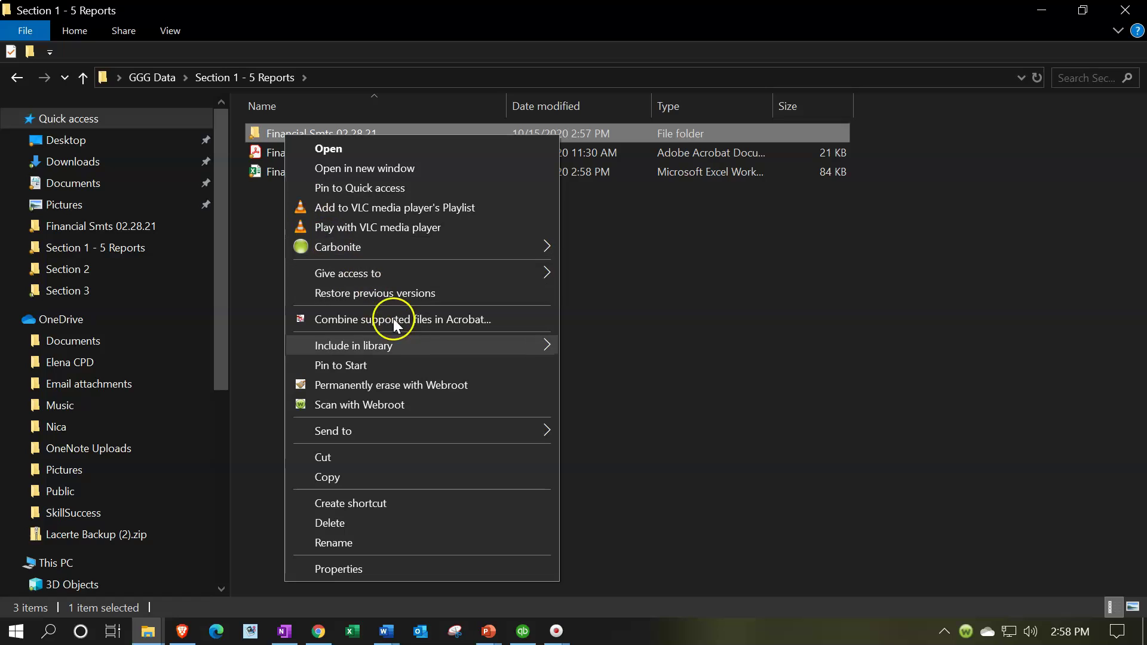
Step: Create a compressed zip copy of the Financial Smts 02.28.21 folder, keeping the name Financial Smts 02.28.21.zip
mouse_move(456, 425)
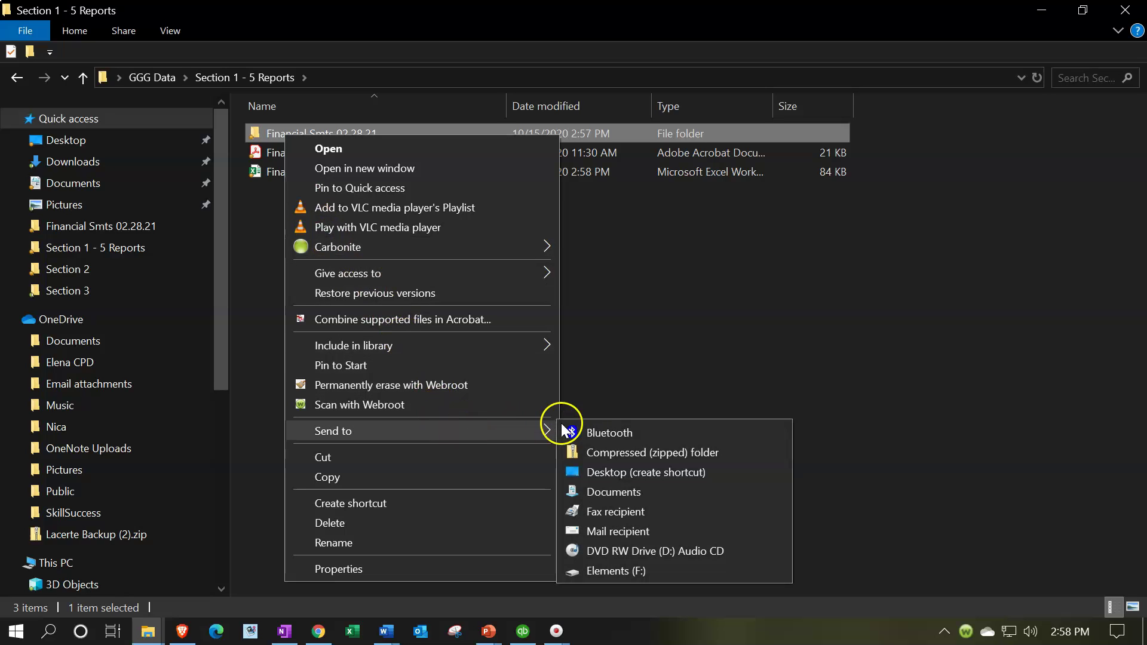
click(583, 446)
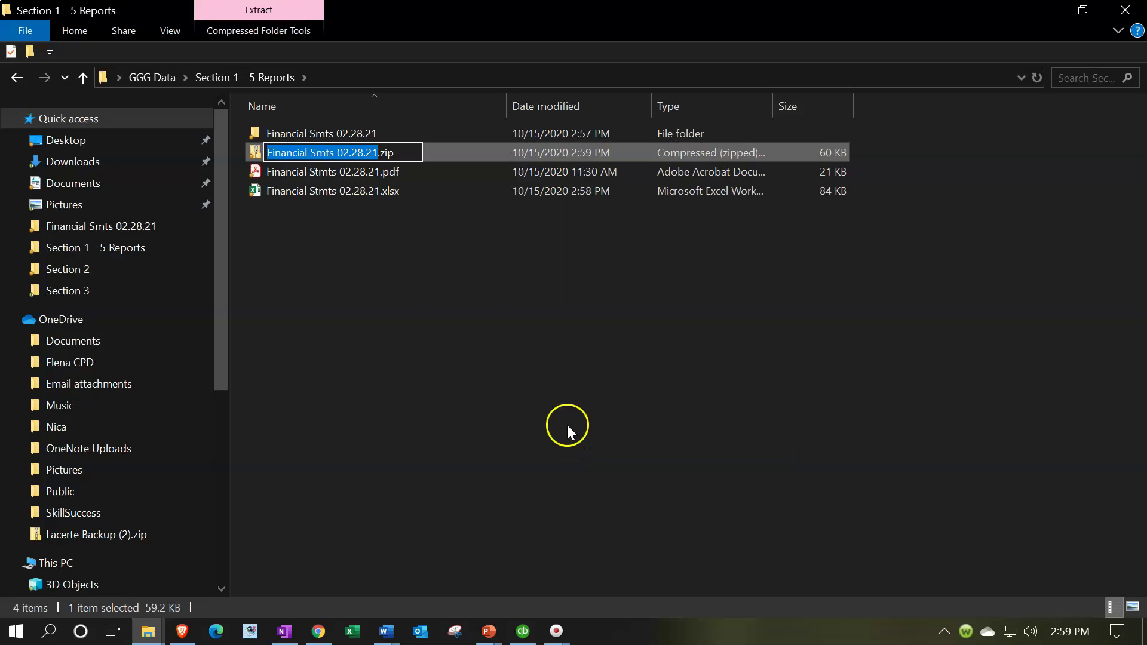
click(409, 308)
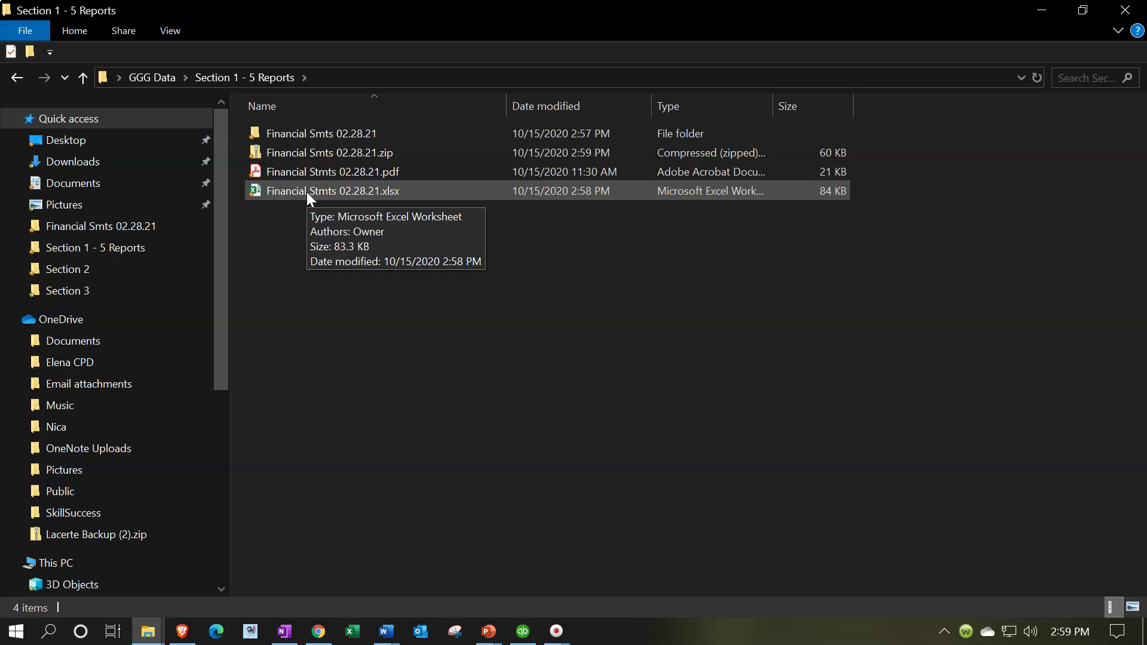
Step: Reopen Financial Stmts 02.28.21.xlsx in Excel from the Section 1 - 5 Reports folder, allowing the Sage add-in file to open
click(273, 236)
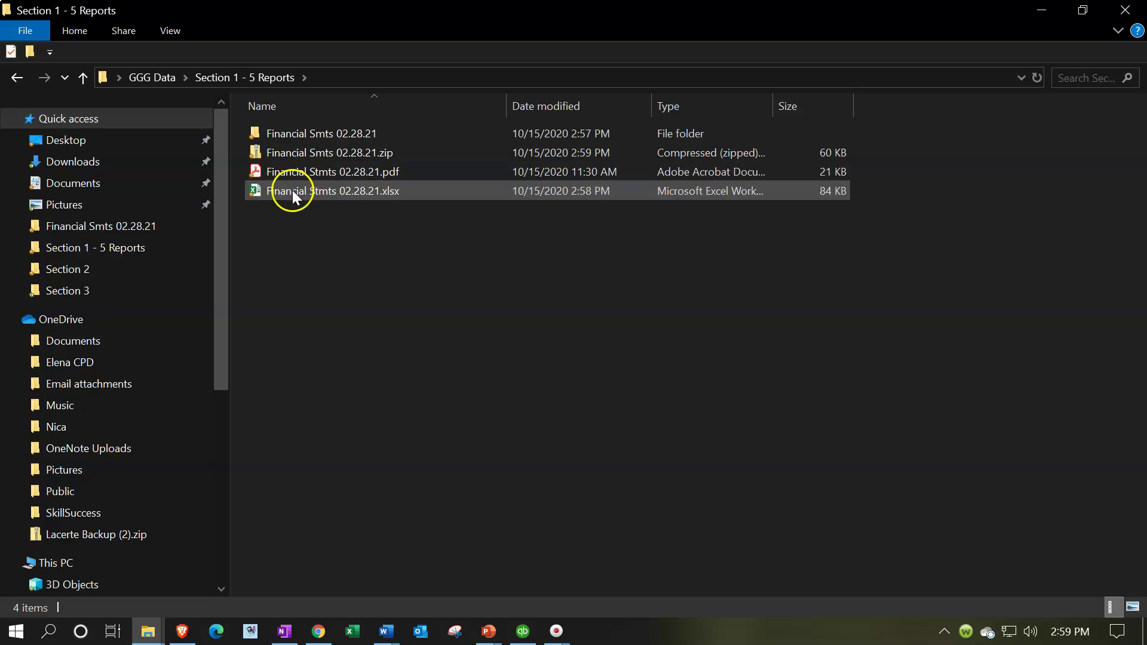
double_click(294, 195)
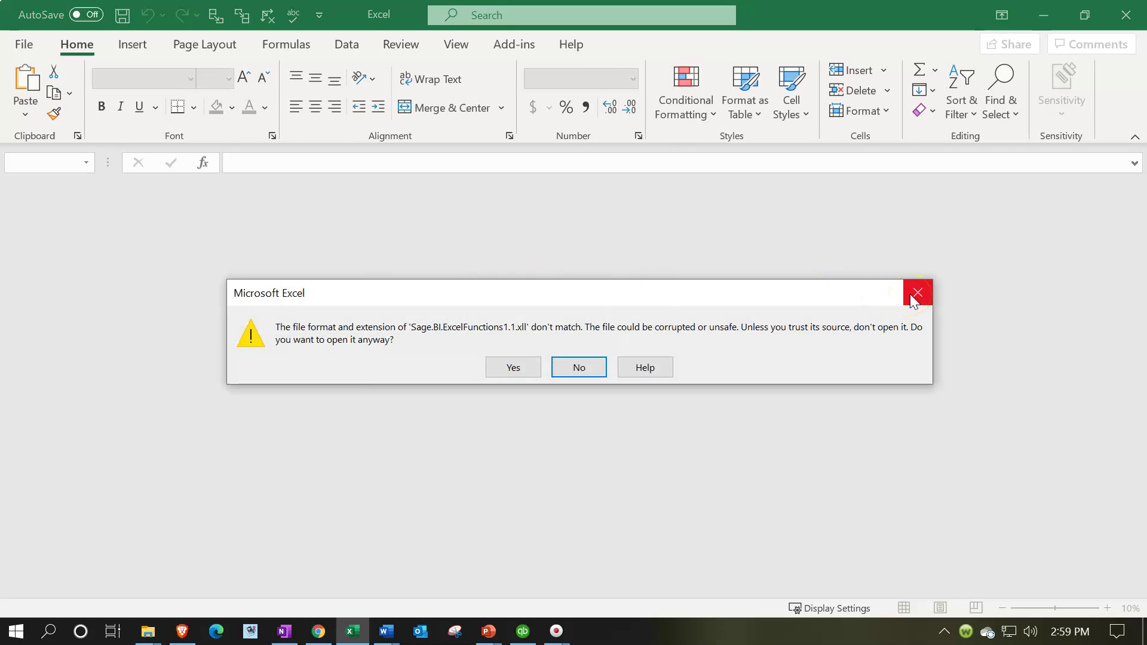
click(525, 366)
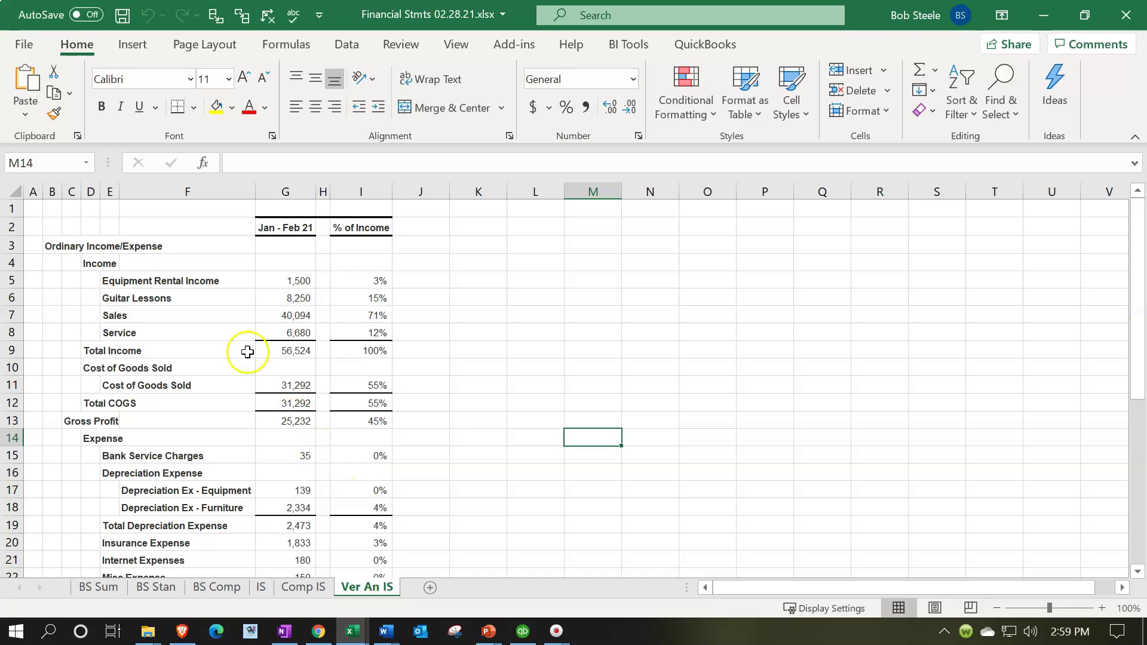
Step: Set up printing of the entire workbook to CutePDF Writer
click(24, 45)
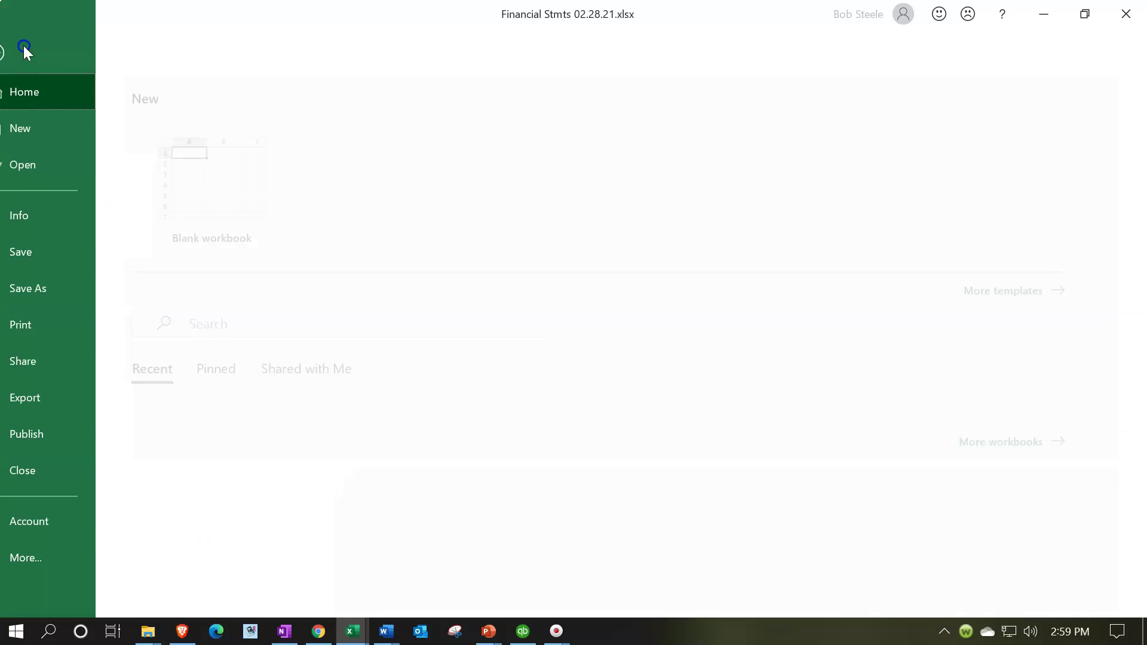
click(56, 326)
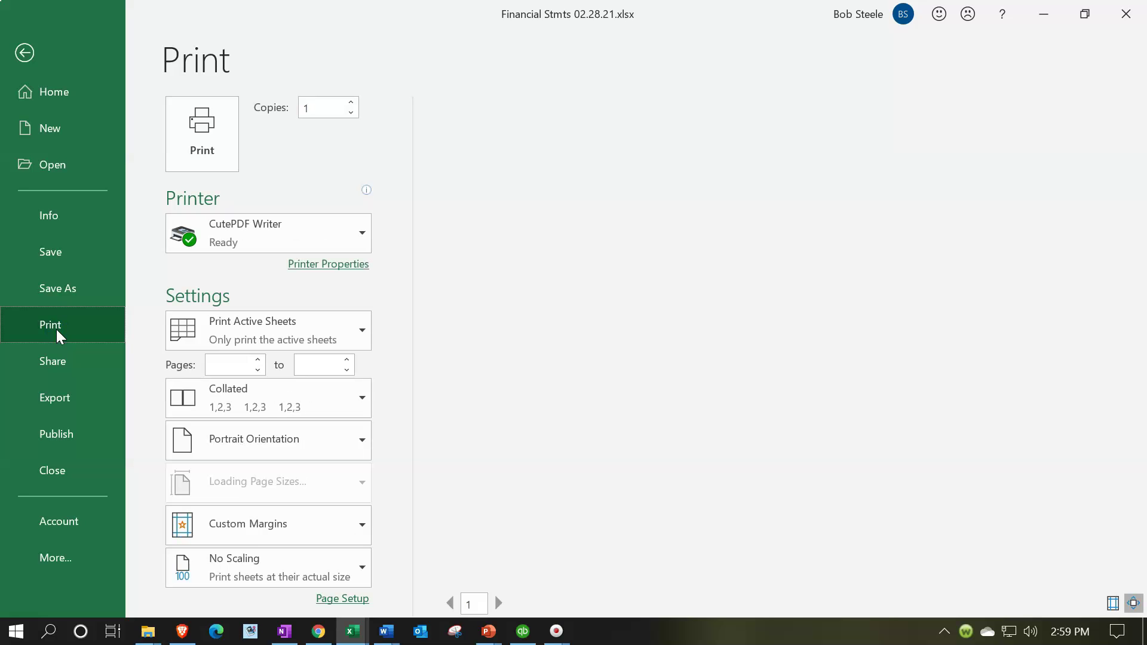
click(364, 234)
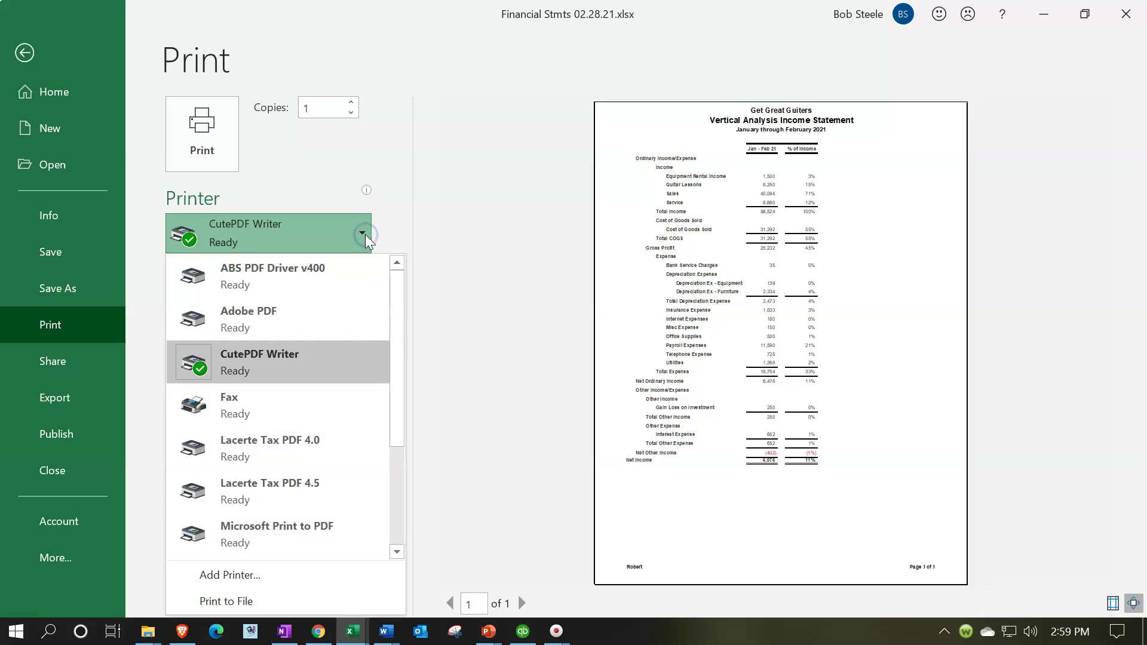
click(364, 235)
click(364, 326)
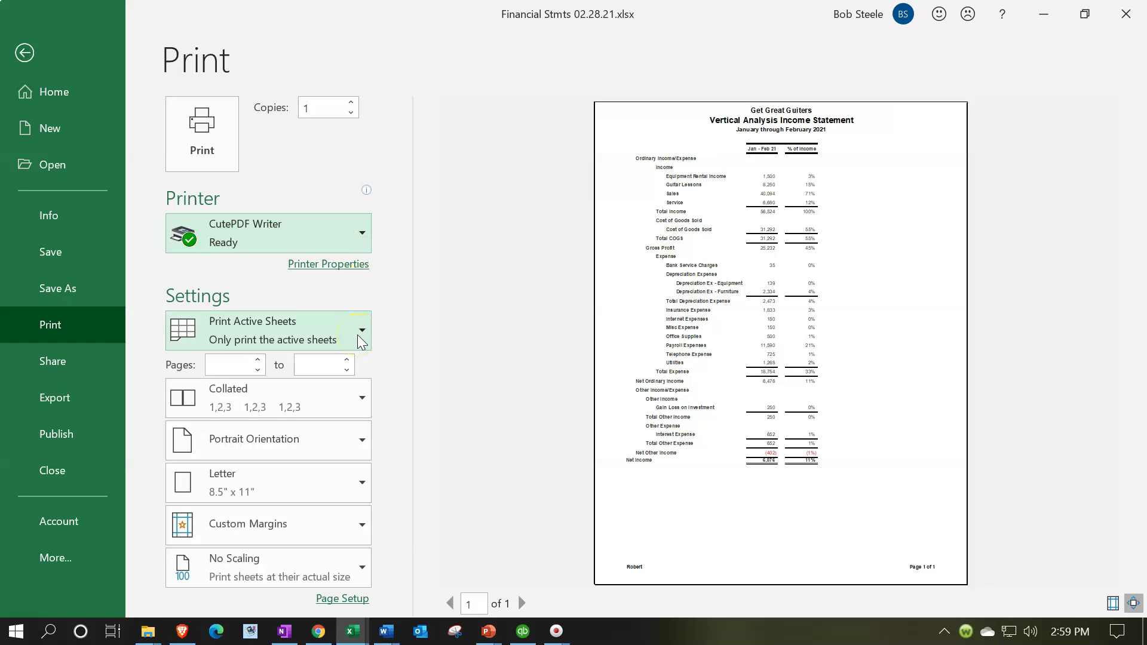
click(357, 334)
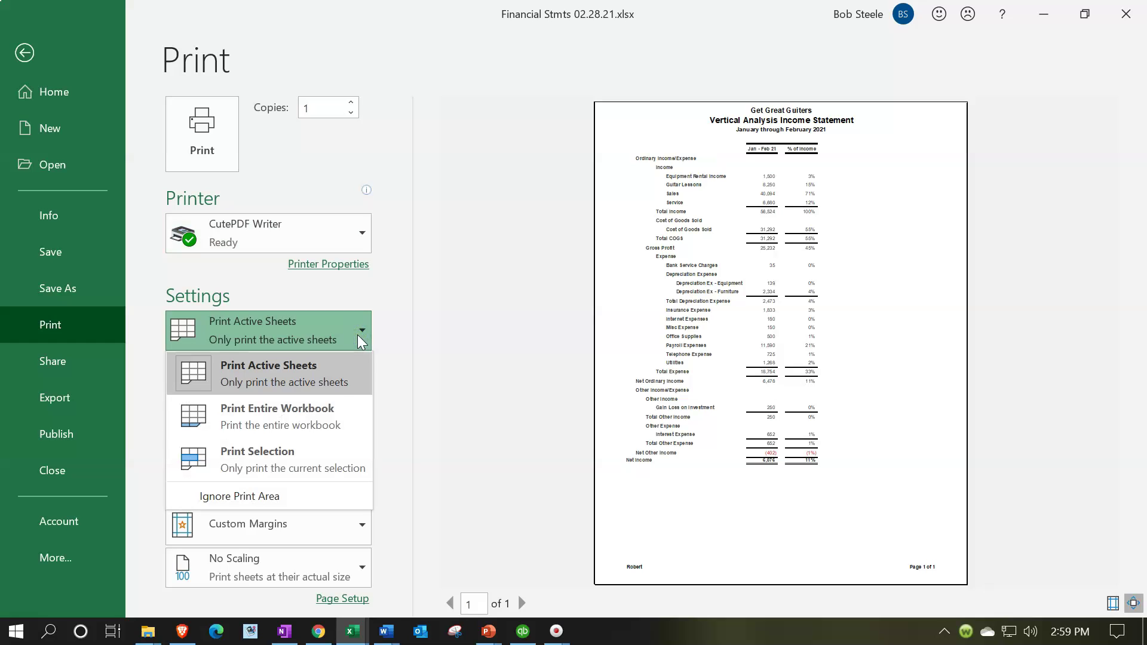
click(318, 407)
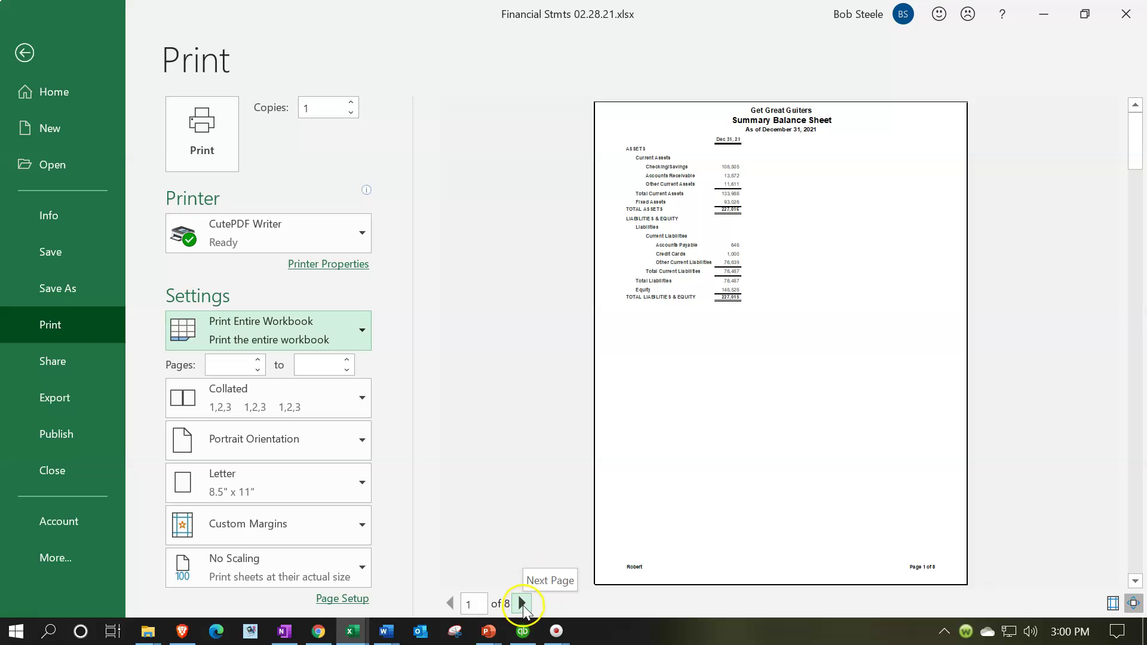
Step: Review every page of the entire-workbook print preview, from the Summary Balance Sheet through the Vertical Analysis Income Statement
click(524, 605)
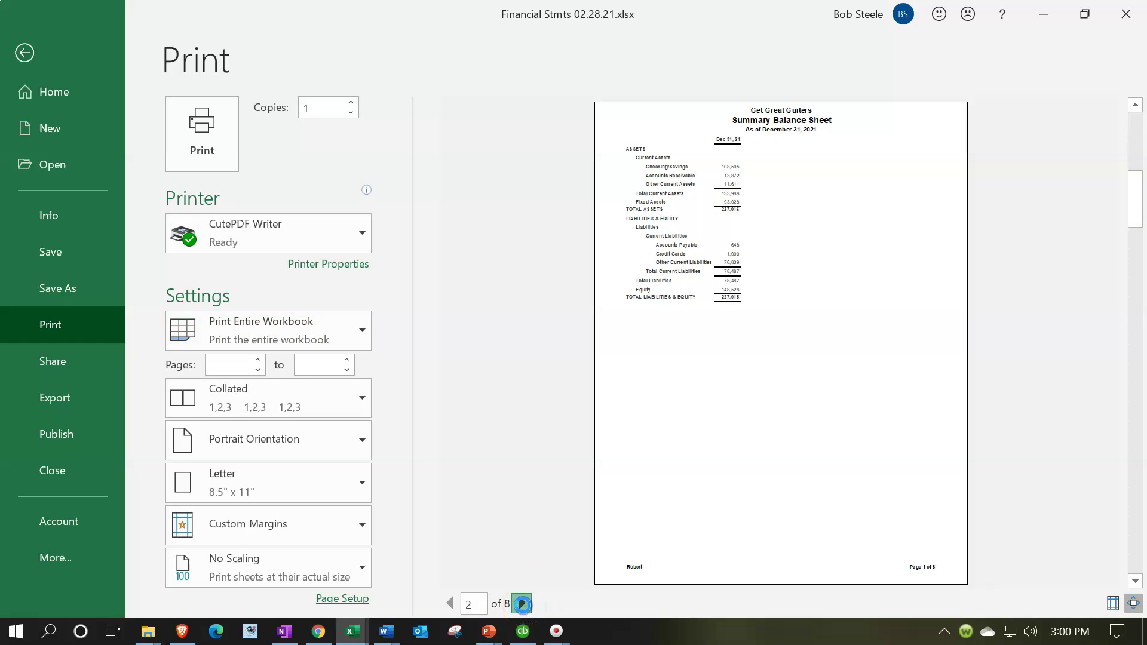
click(524, 605)
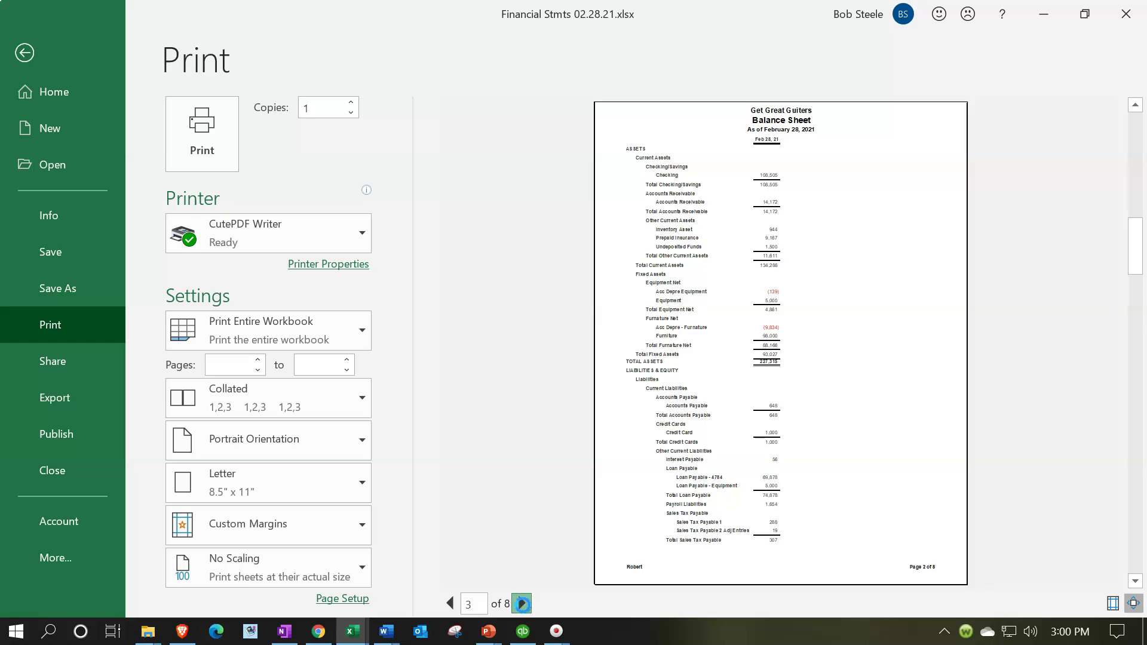
click(522, 605)
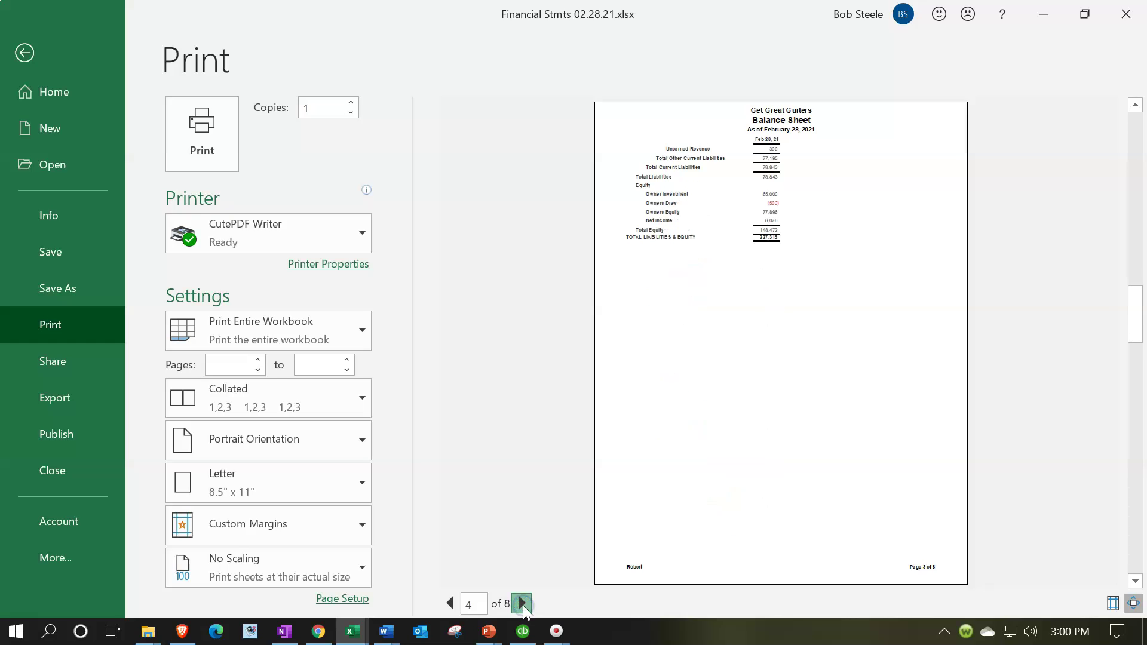
click(523, 605)
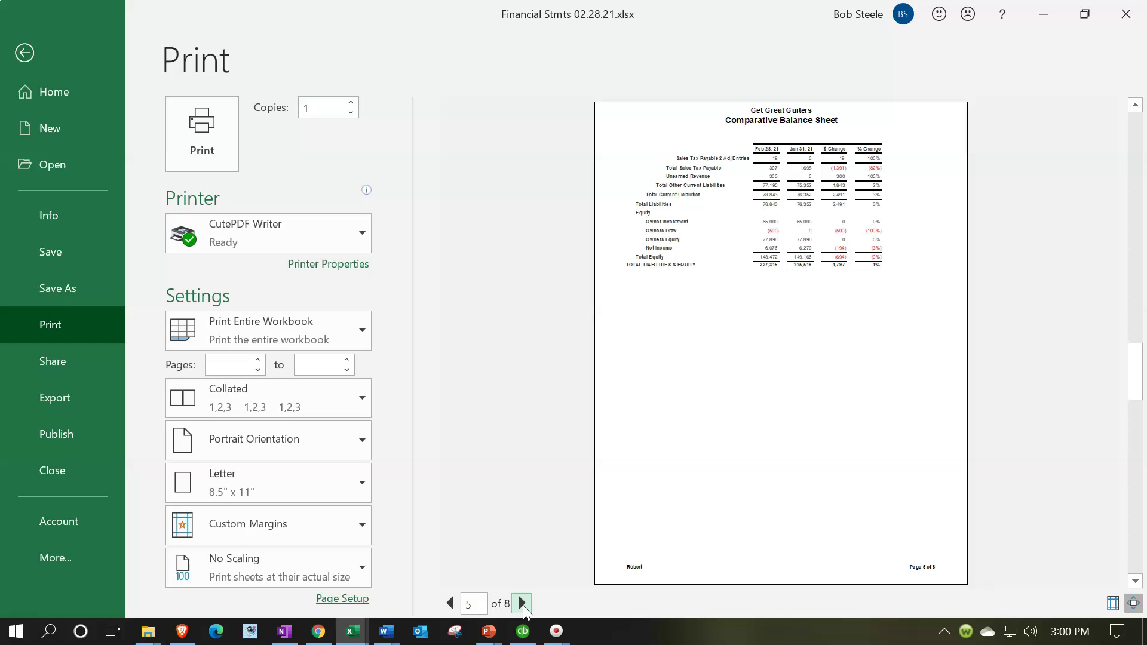
click(523, 605)
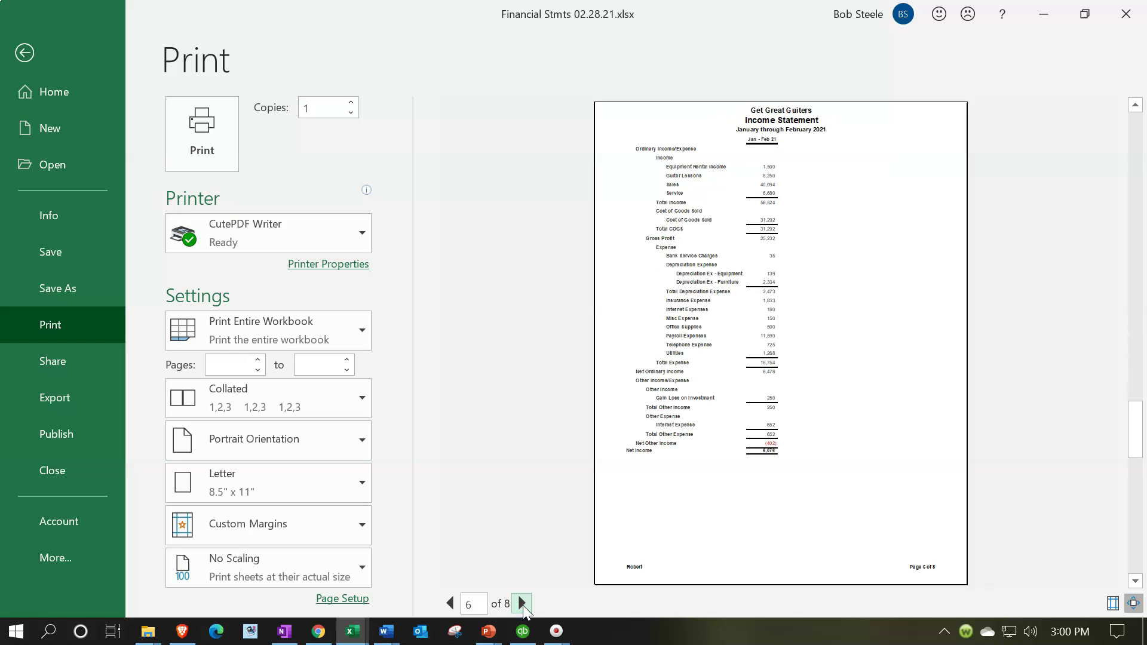
click(523, 604)
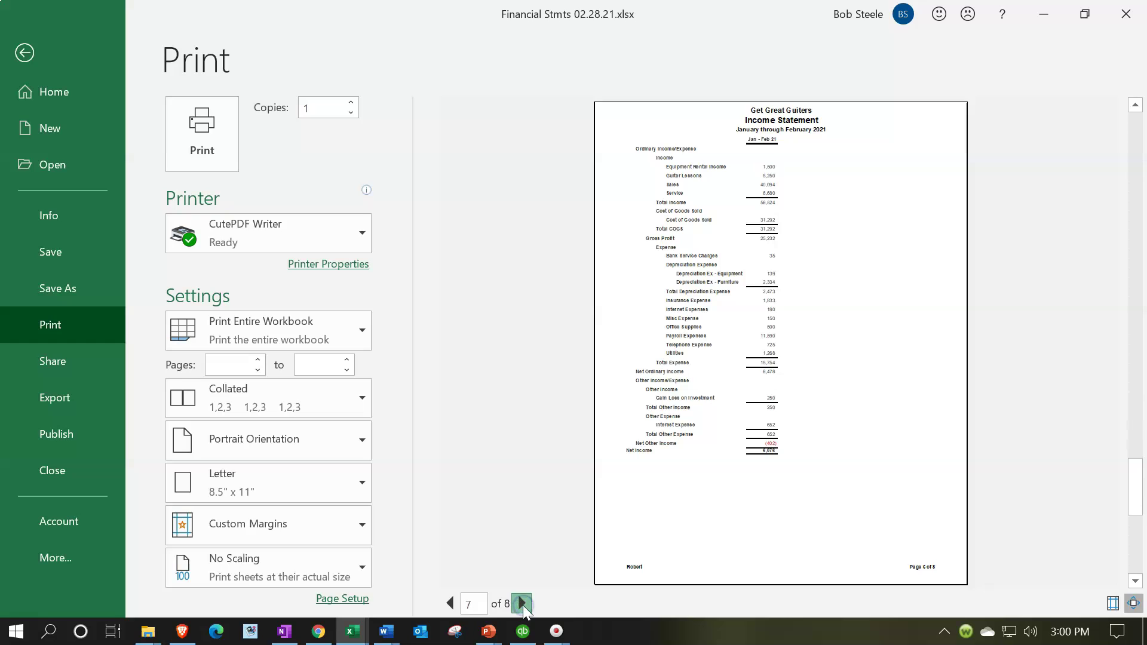
click(523, 605)
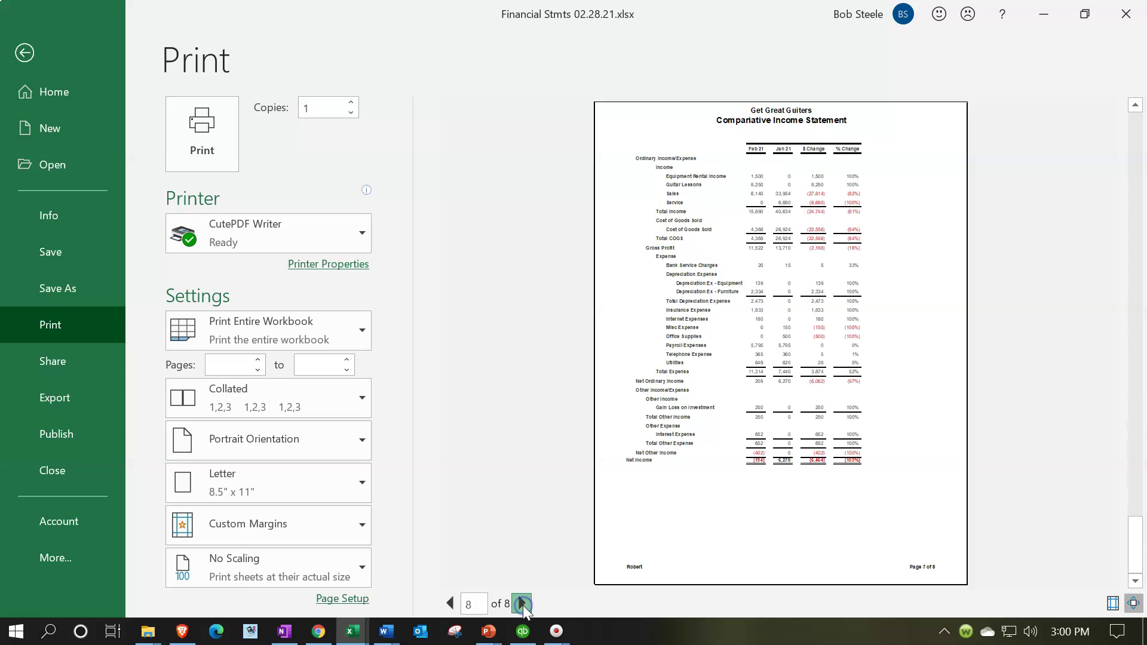
click(522, 604)
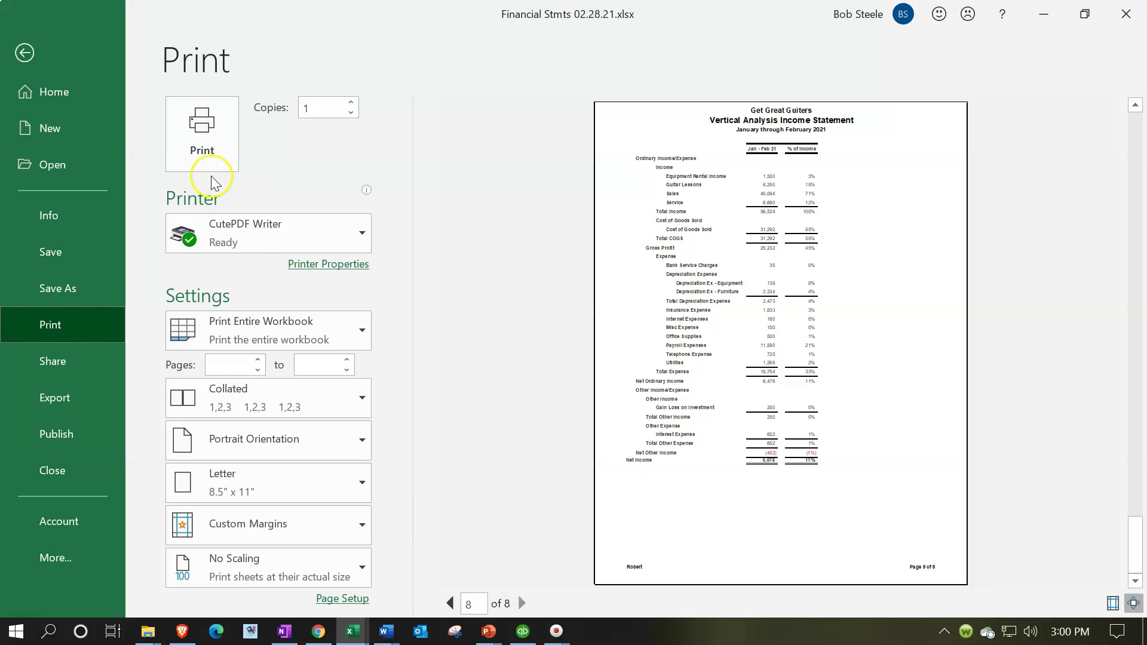
Step: Print the workbook to PDF as Financial Stmts 02.28.21.pdf in the Section 1 - 5 Reports folder, replacing the existing file
click(201, 150)
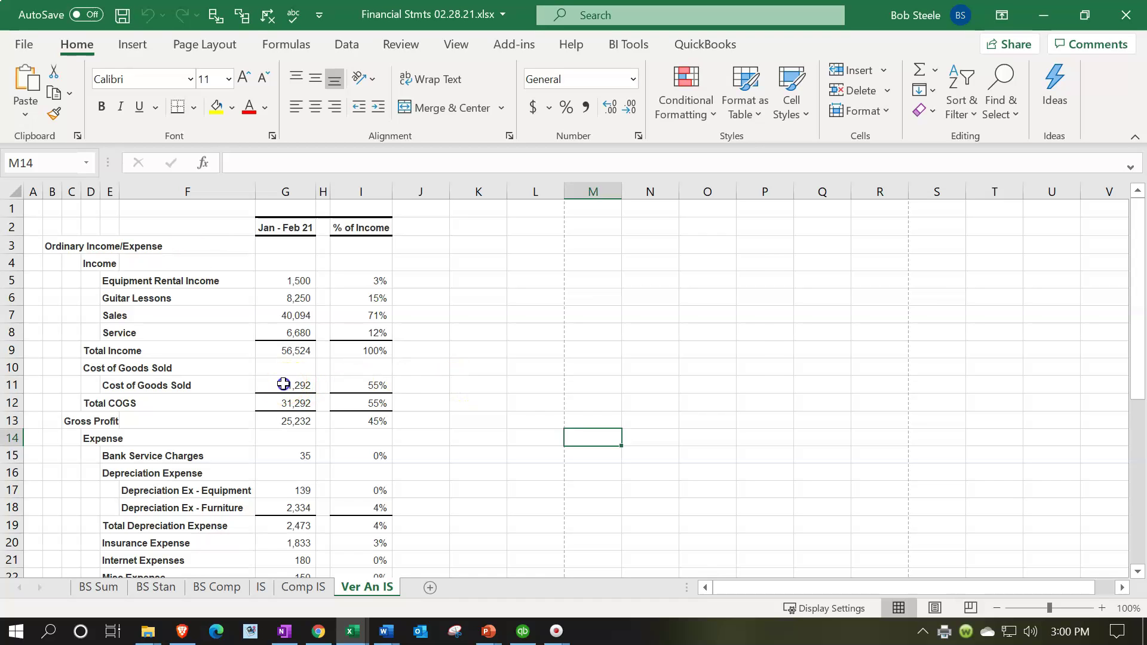
click(418, 127)
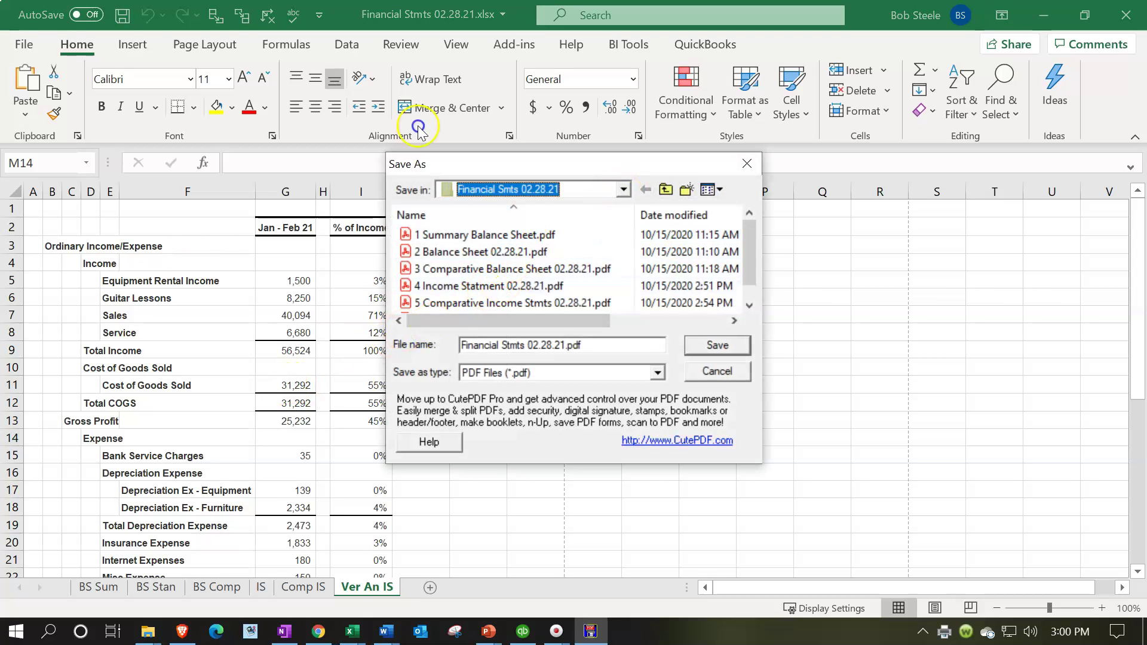
click(626, 192)
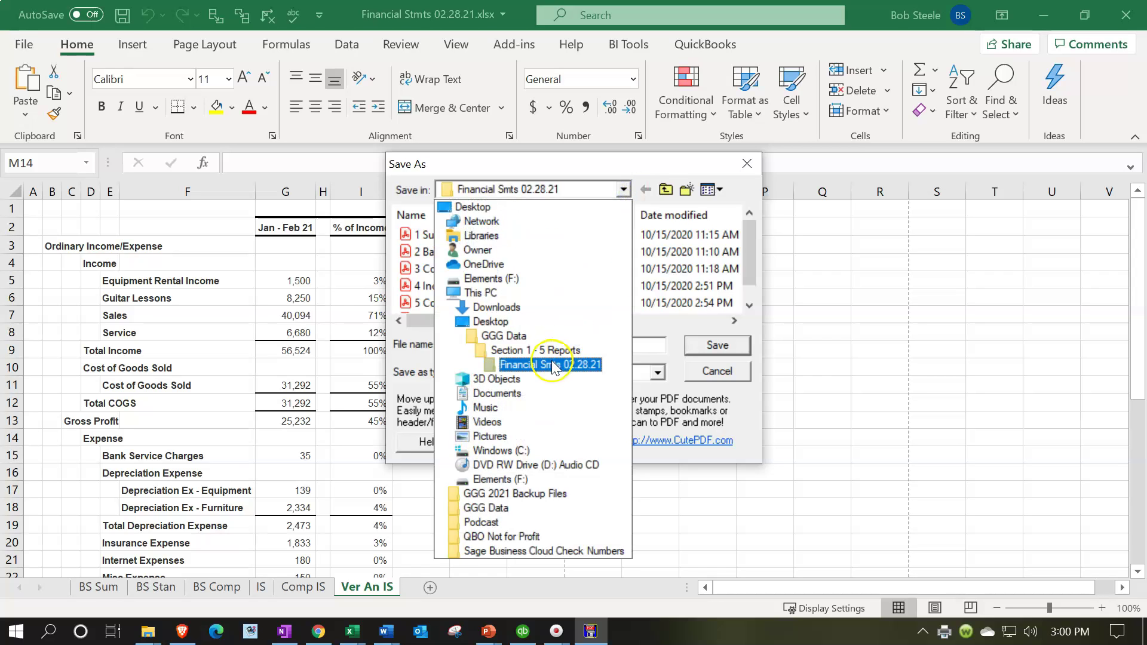
click(550, 352)
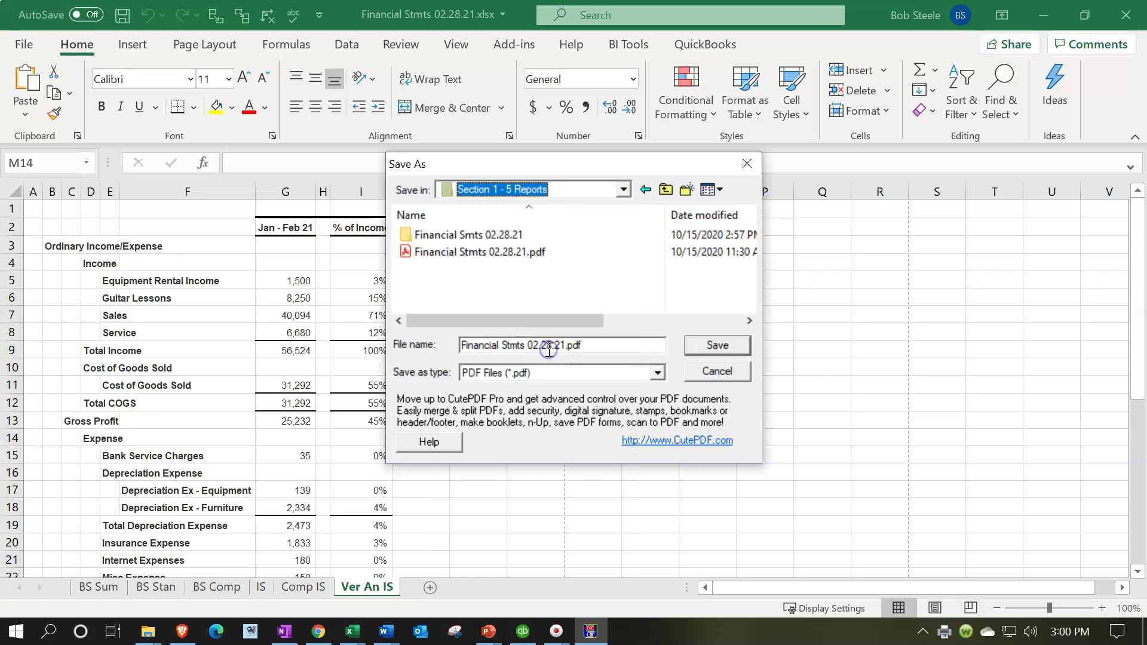
click(431, 254)
click(700, 349)
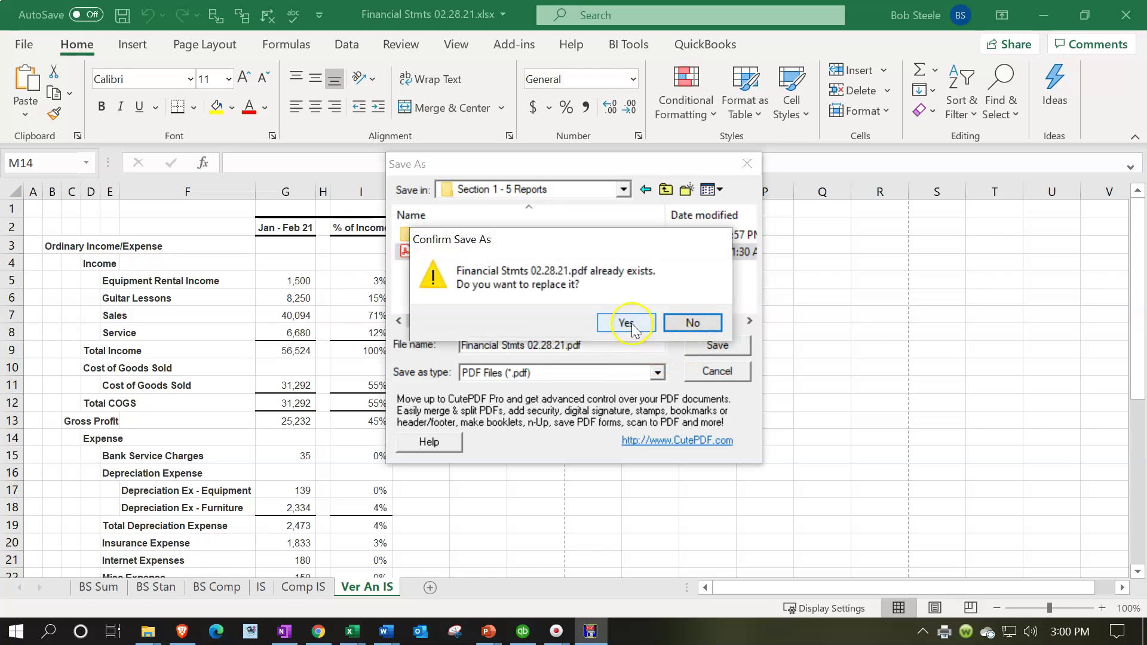
click(627, 323)
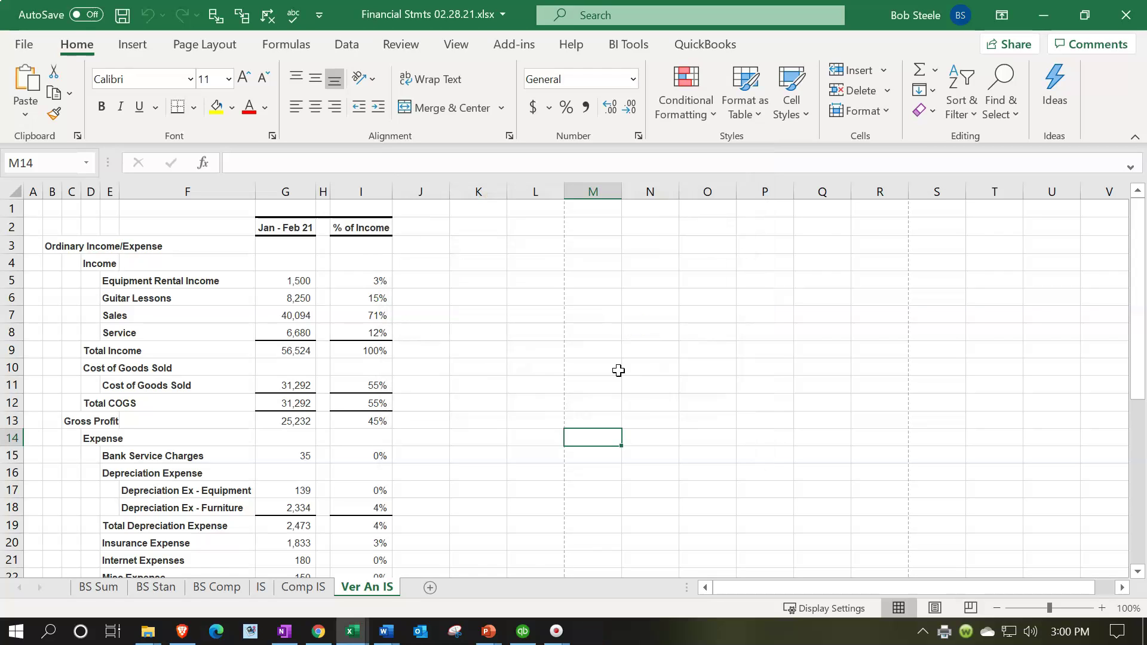
Step: Minimize Excel, open Financial Stmts 02.28.21.pdf from the Section 1 - 5 Reports folder and collapse the reader's tools pane
click(1041, 19)
click(1037, 22)
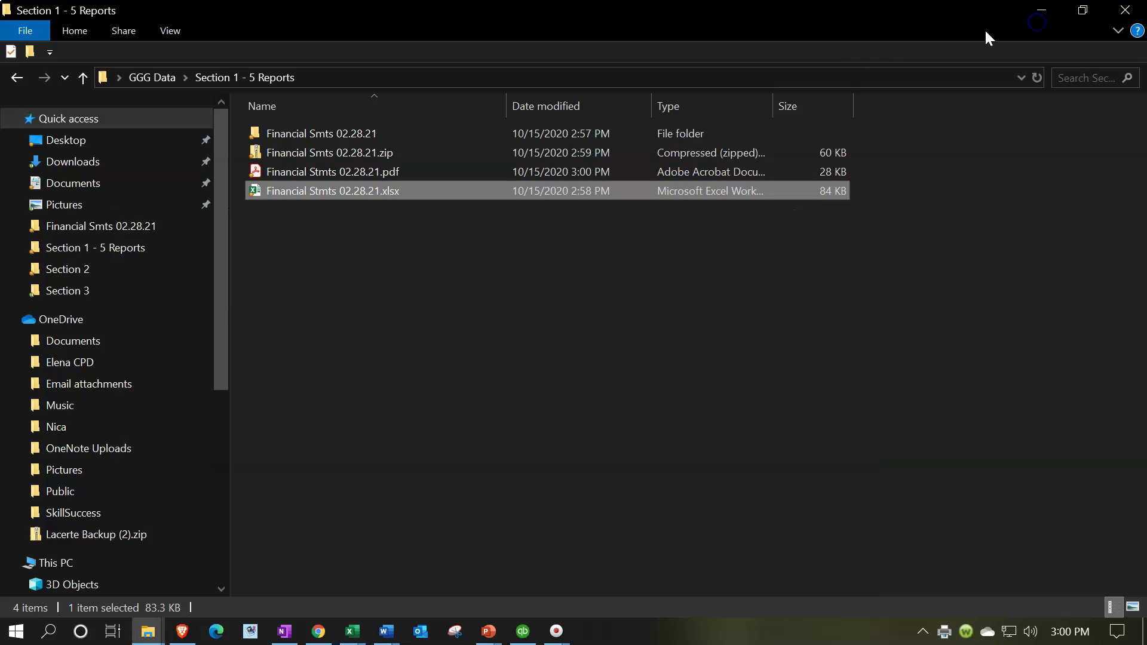
double_click(264, 175)
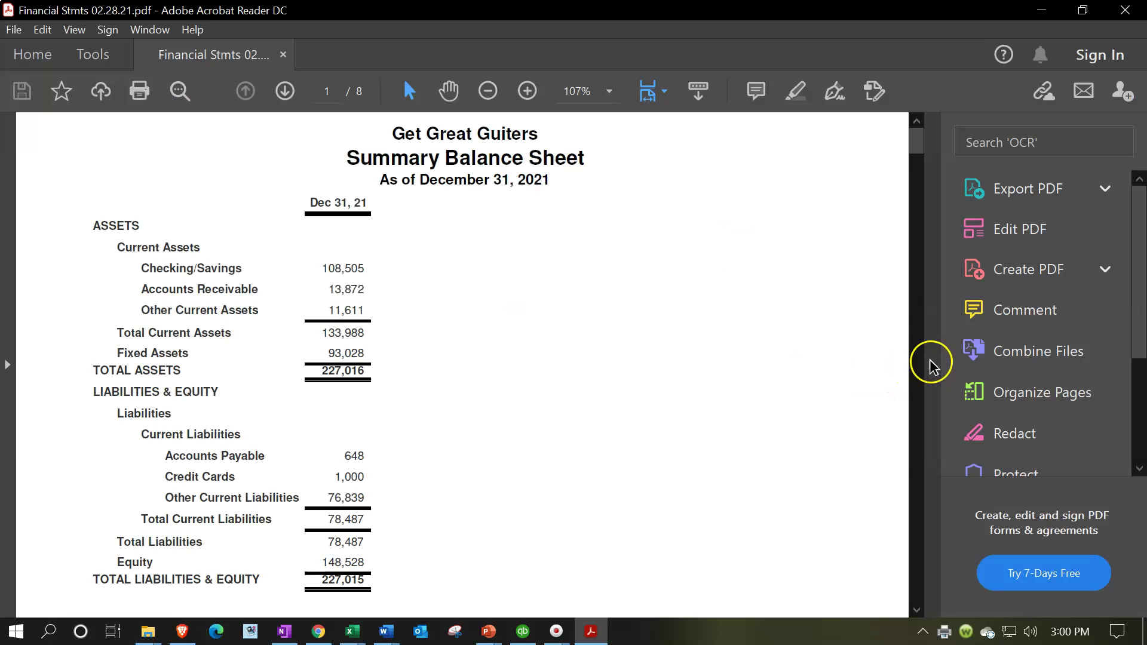
click(933, 366)
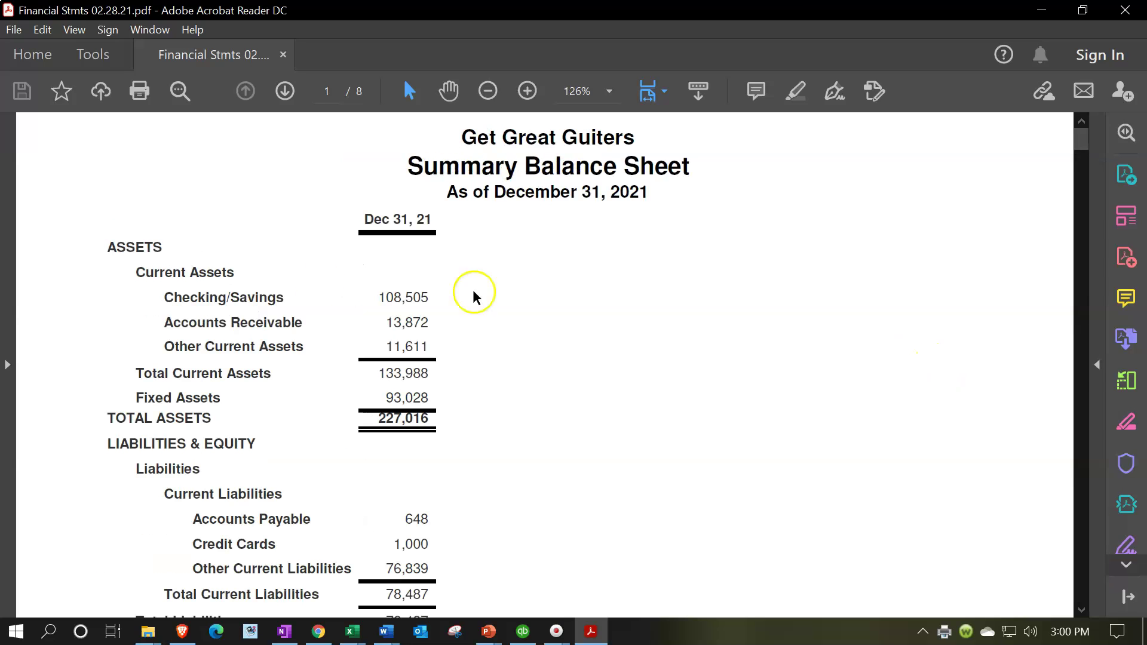
Step: Look through the combined PDF from the Summary Balance Sheet to the Vertical Analysis Income Statement and return to its first page
scroll(200, 290, down, 10)
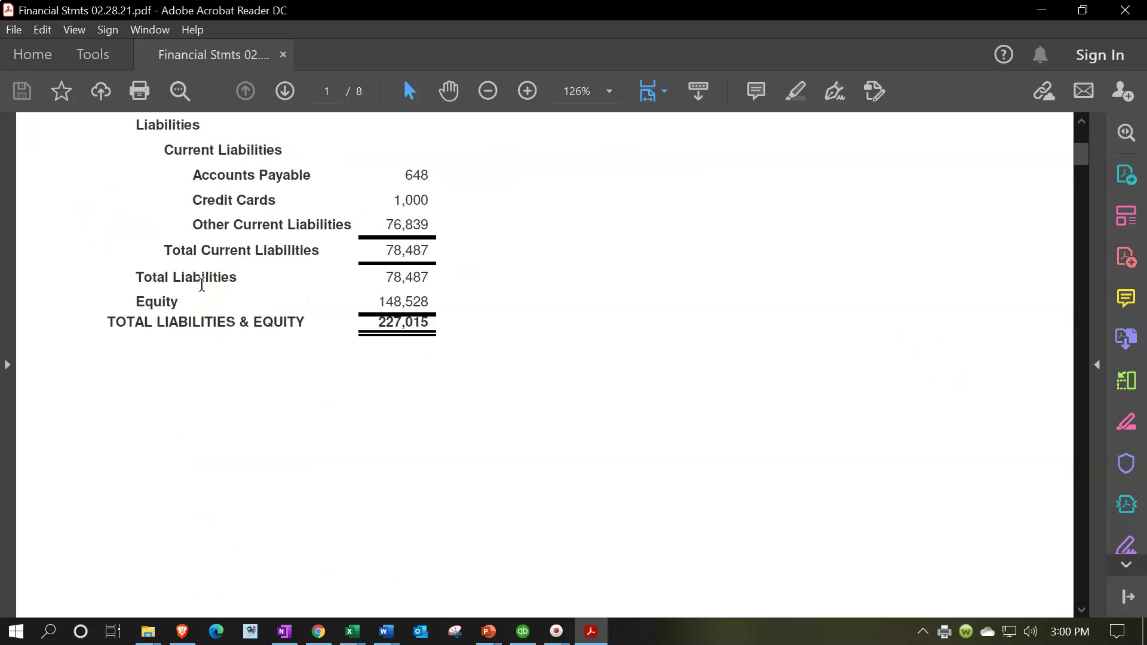
scroll(203, 285, down, 15)
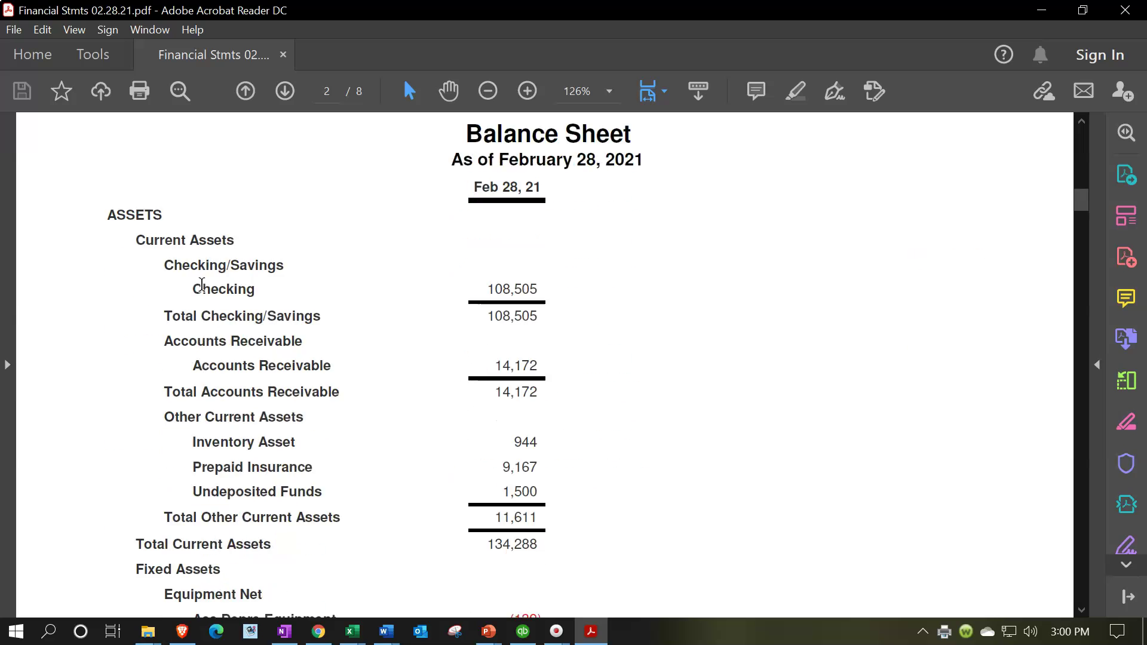
scroll(204, 284, down, 18)
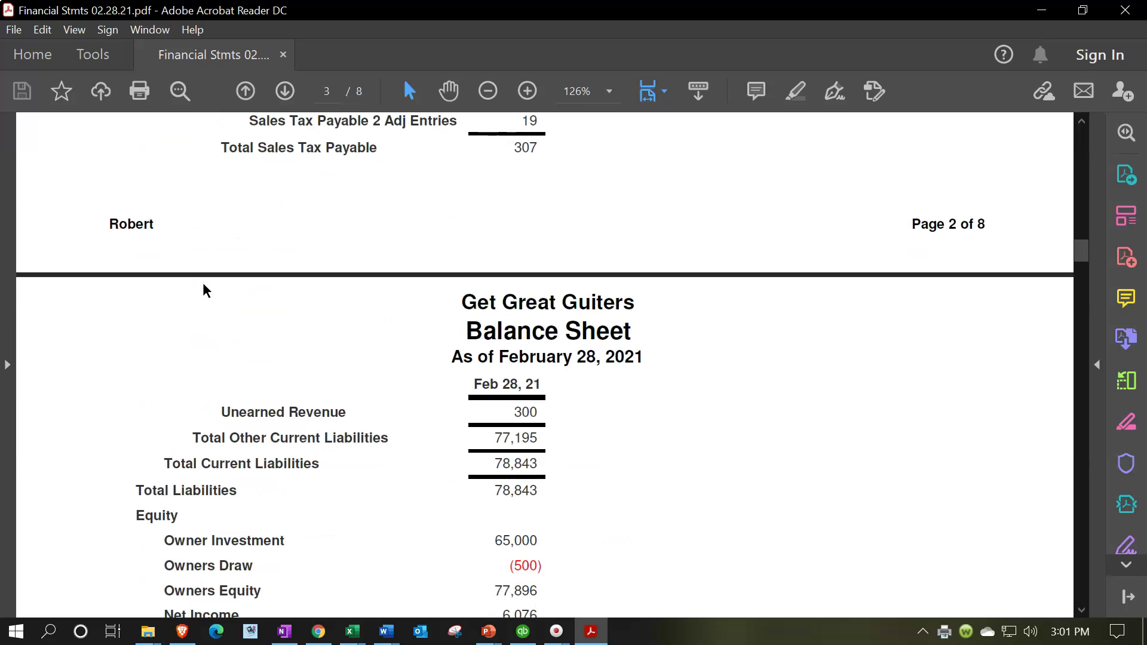
scroll(203, 284, down, 5)
scroll(205, 287, down, 20)
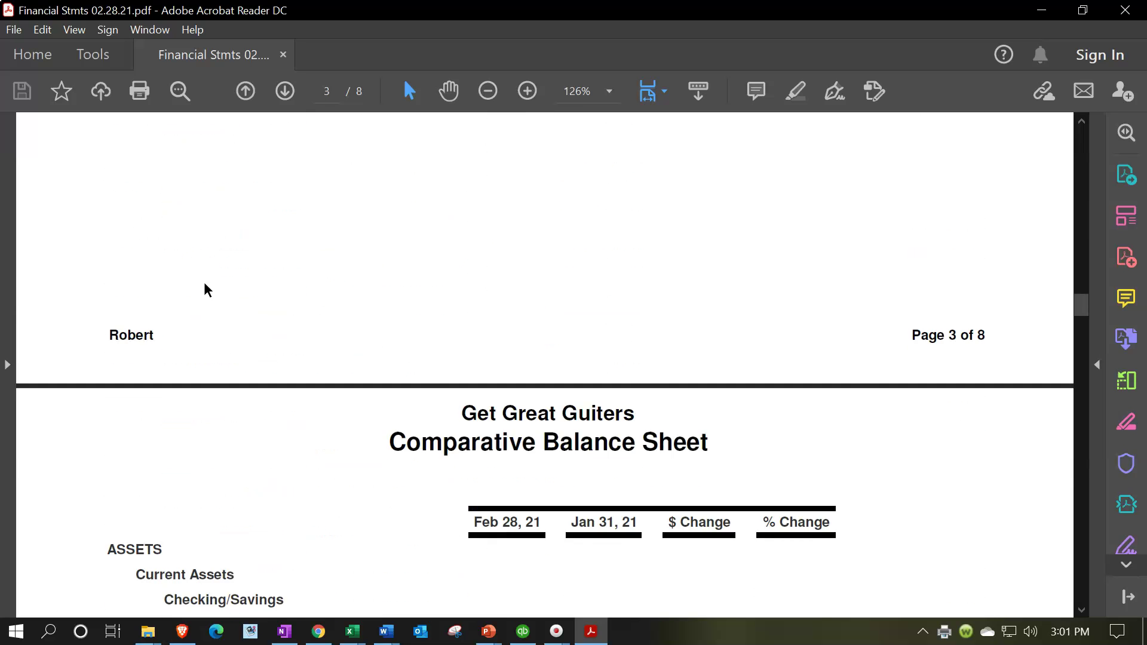
scroll(197, 275, down, 20)
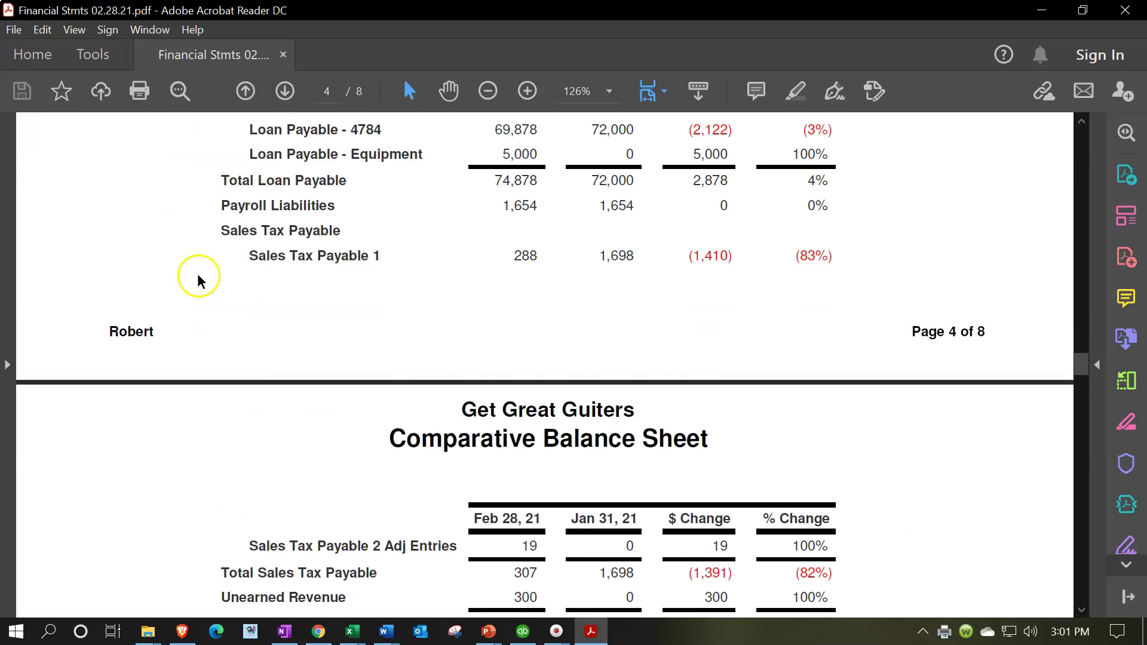
scroll(204, 285, down, 20)
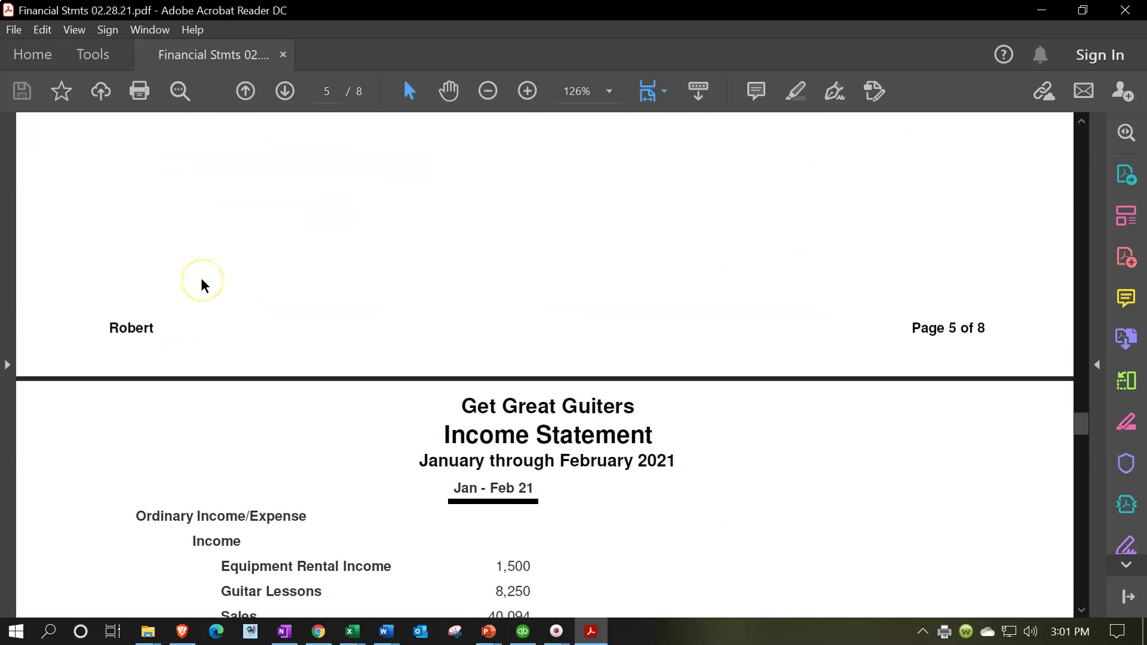
scroll(201, 278, down, 20)
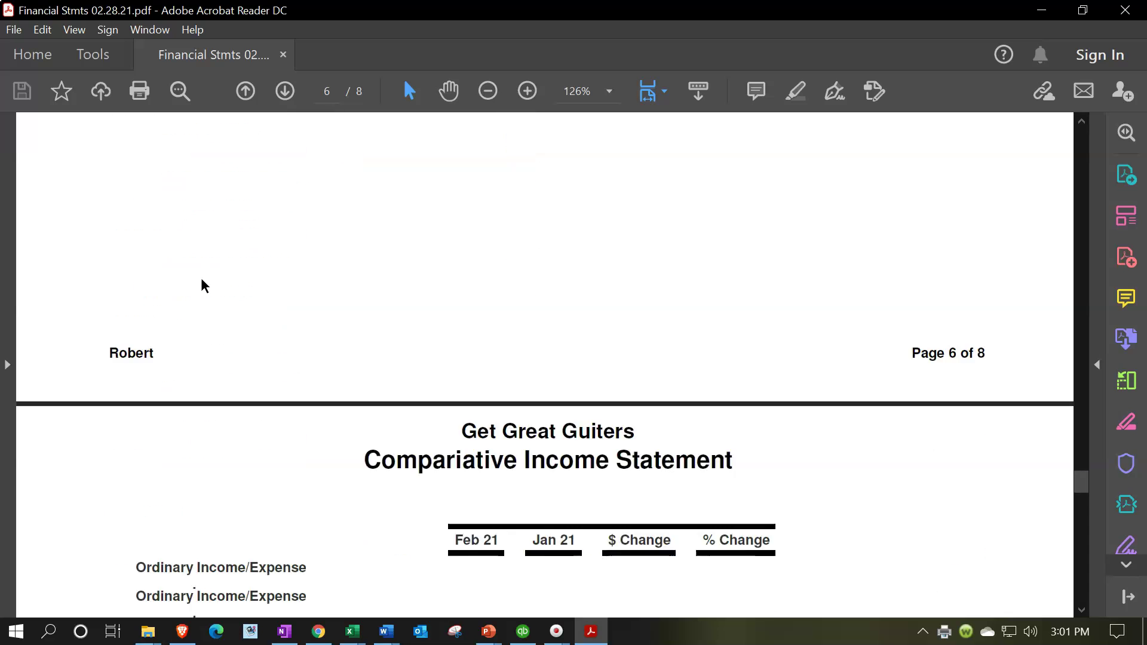
scroll(201, 279, down, 20)
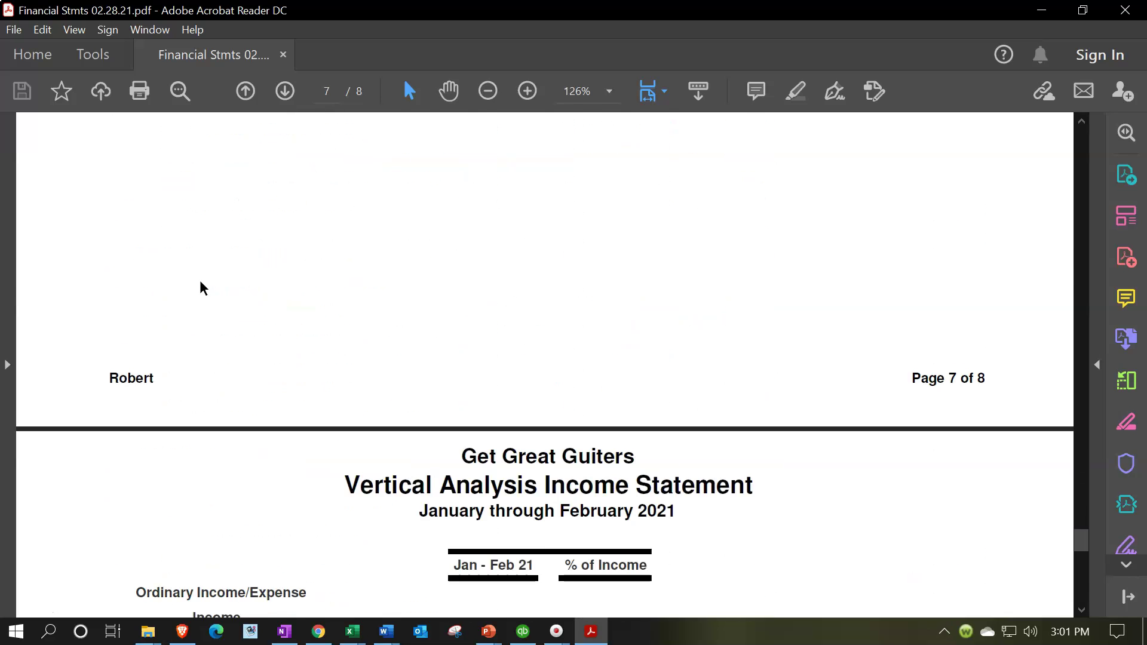
drag(1081, 568, 1053, 107)
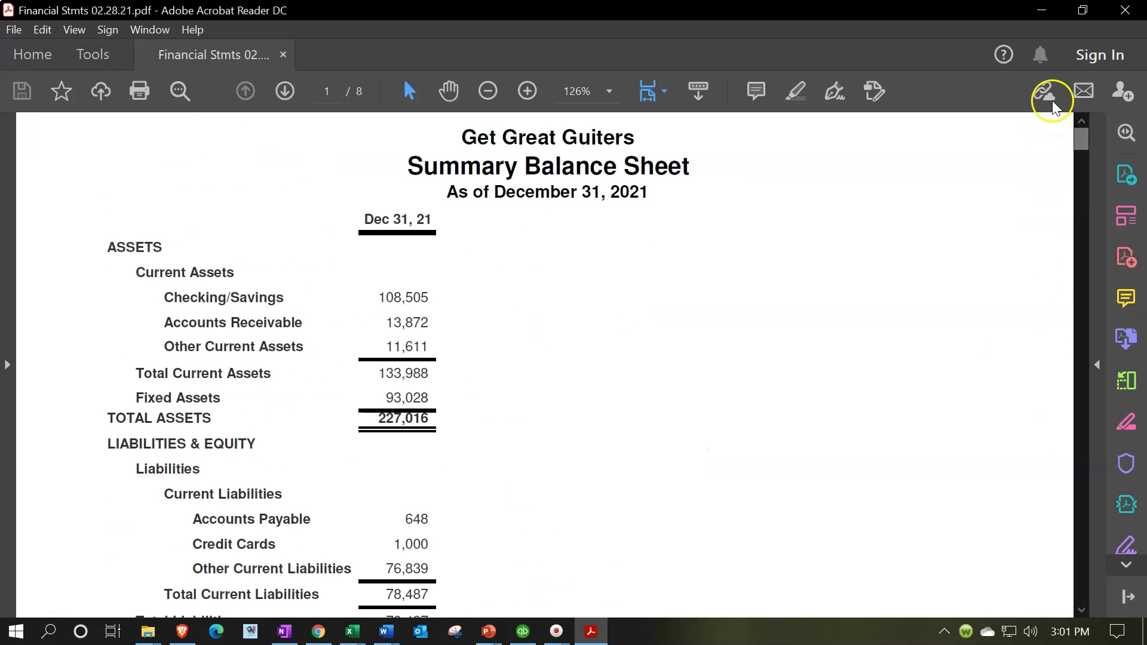
Step: Open 4 Income Statment 02.28.21.pdf from the Financial Smts 02.28.21 folder and collapse the reader's tools pane
click(1042, 10)
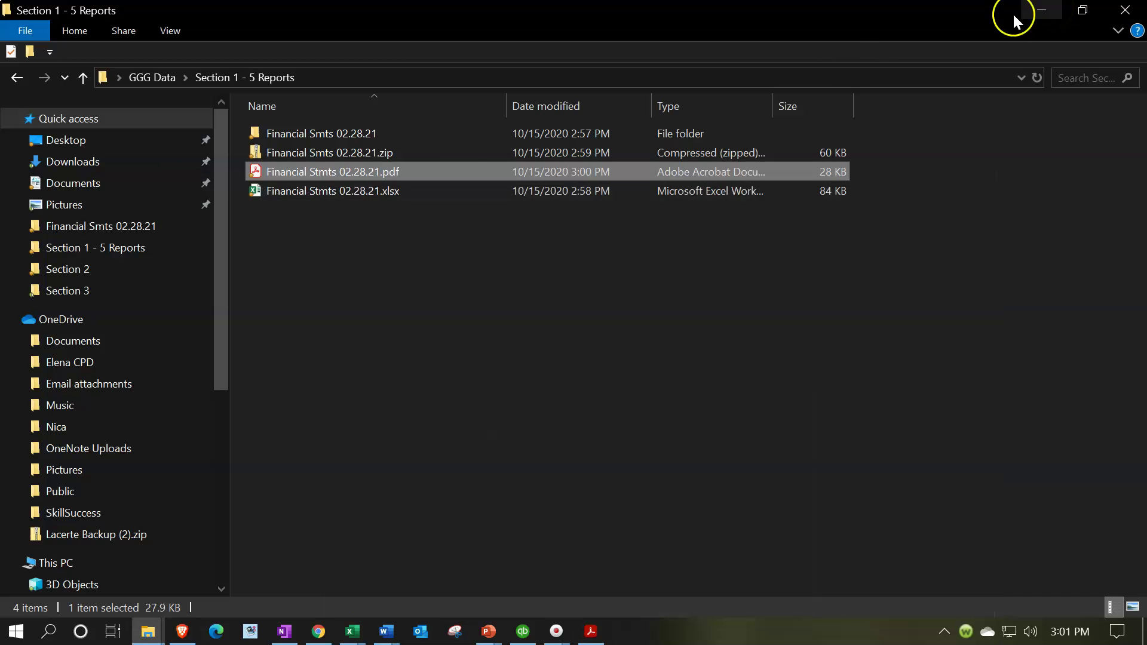
double_click(327, 134)
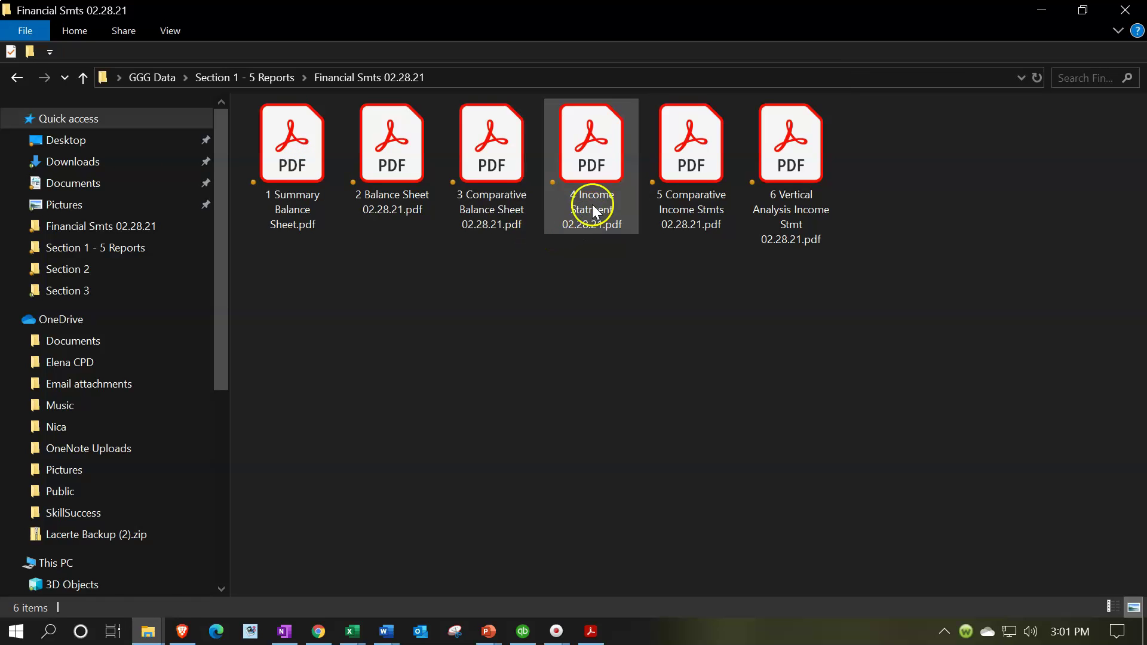
double_click(601, 179)
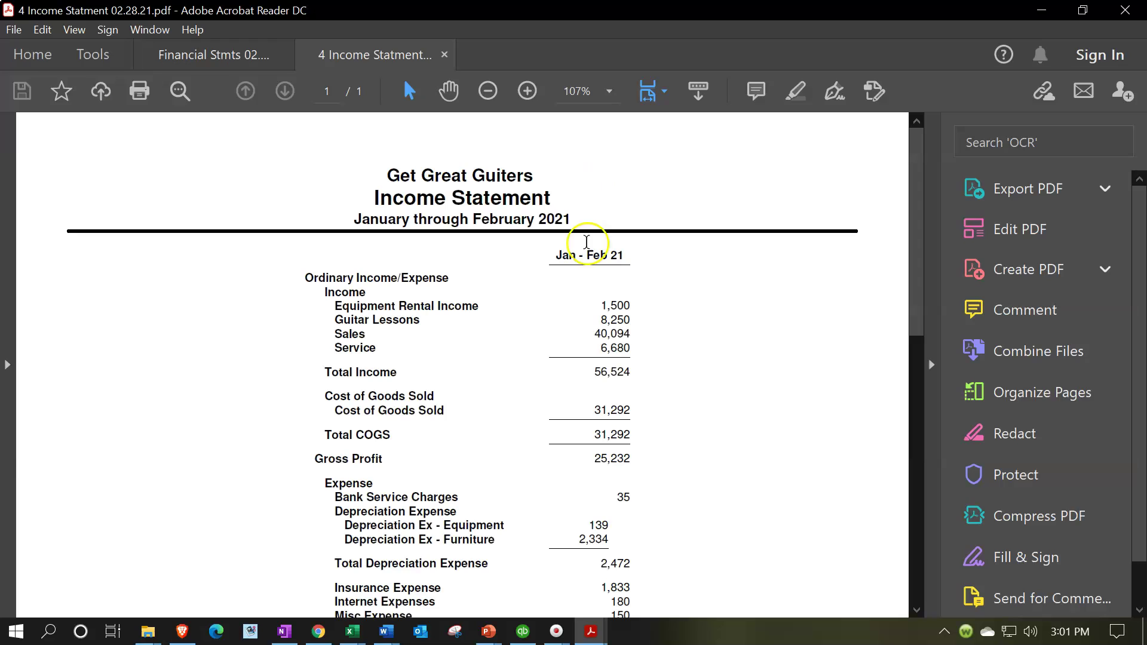
click(932, 366)
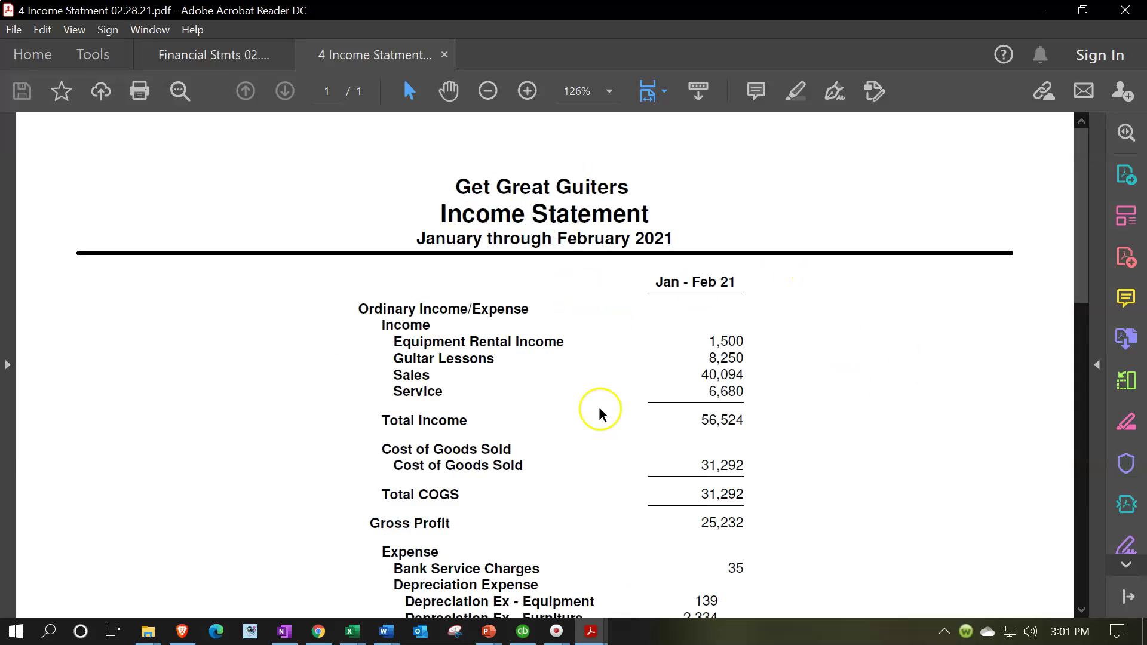
Step: Go to the Income Statement on page 6 of the combined Financial Stmts 02.28.21.pdf
click(593, 633)
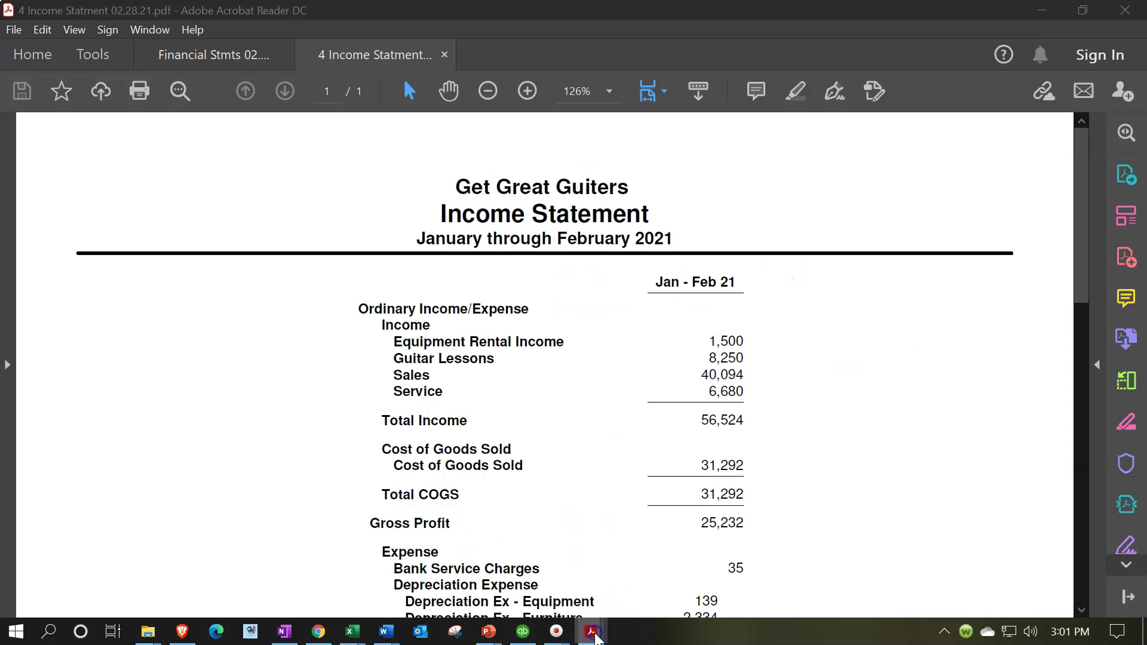
click(226, 56)
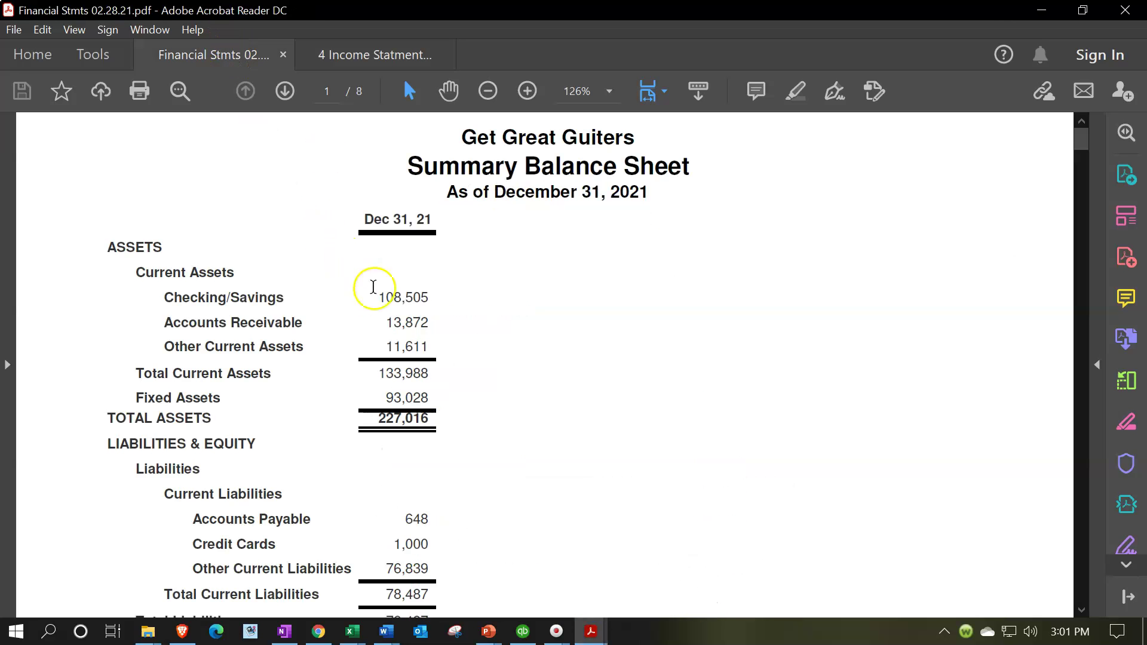
scroll(374, 290, down, 10)
scroll(374, 293, down, 15)
scroll(373, 299, down, 15)
scroll(375, 307, down, 15)
scroll(375, 307, down, 15)
scroll(375, 306, down, 7)
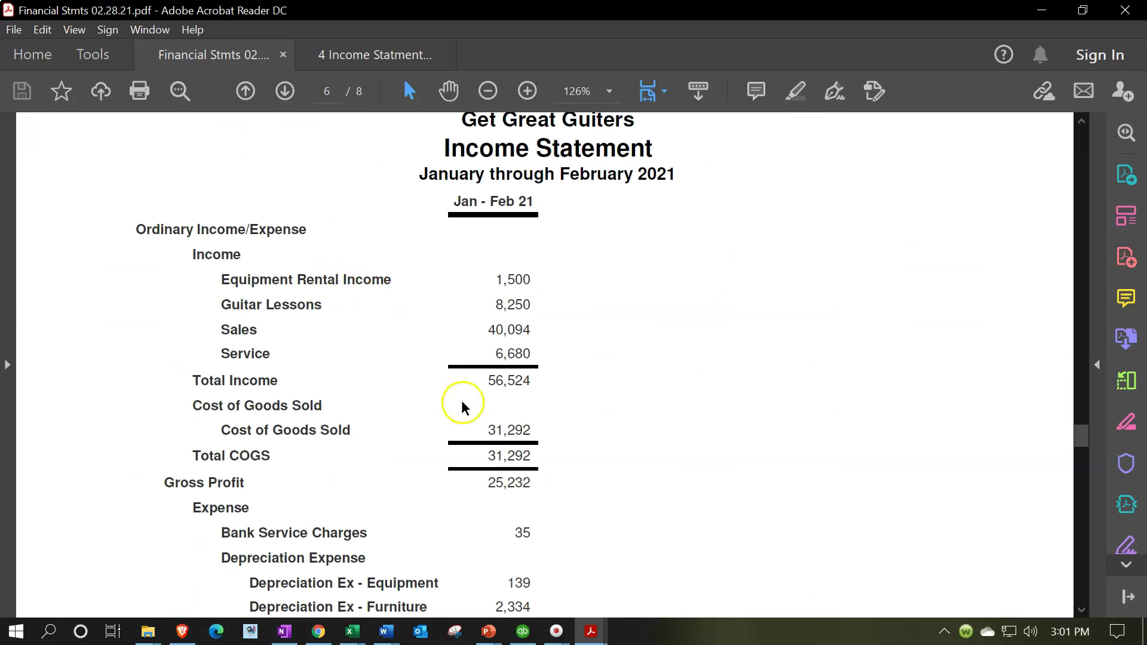
Step: Compare the layout of the standalone Income Statement PDF with the combined PDF's Income Statement page, and close Acrobat Reader
click(352, 54)
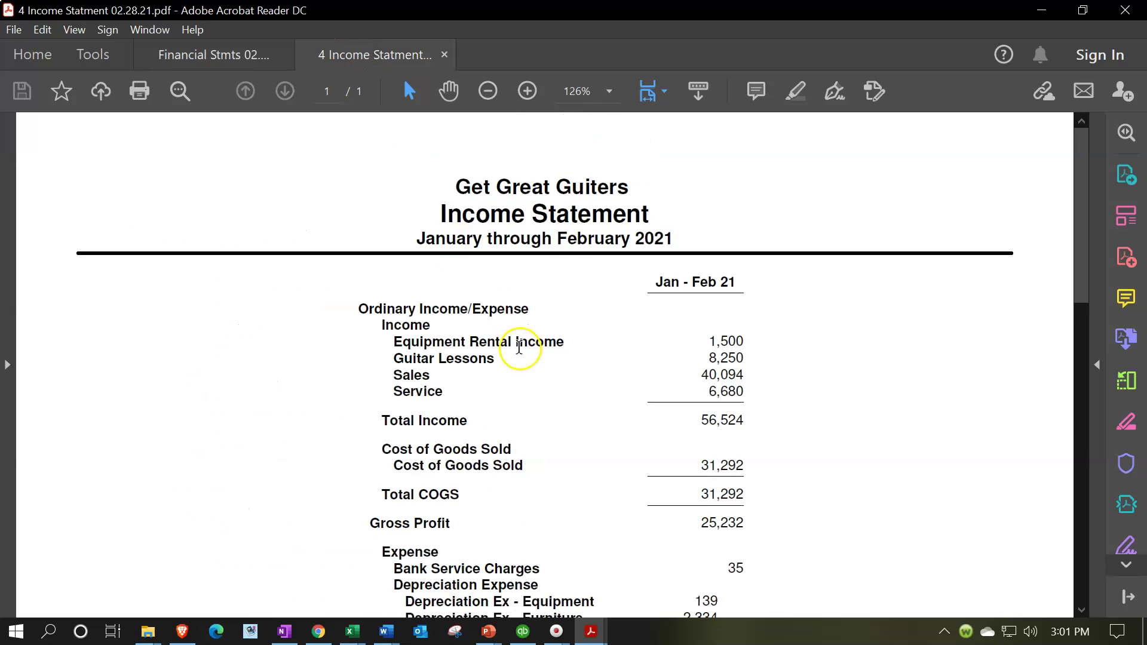
scroll(535, 367, down, 3)
scroll(535, 366, up, 3)
click(283, 53)
scroll(307, 410, down, 5)
scroll(315, 418, down, 5)
scroll(318, 426, up, 6)
scroll(320, 420, up, 6)
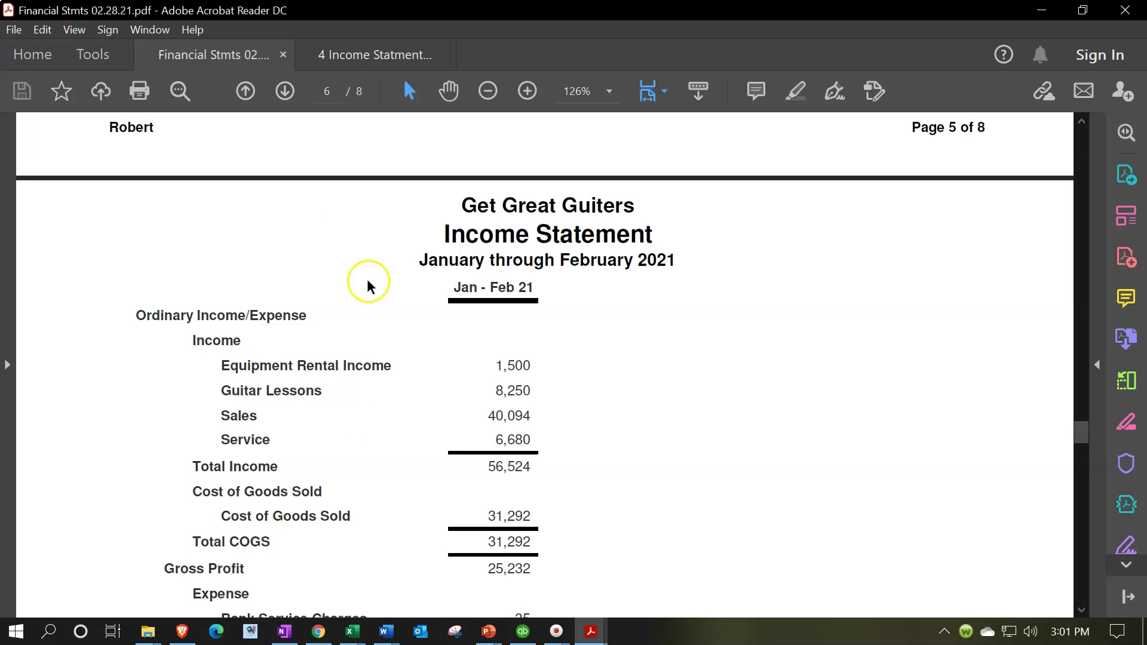
click(355, 55)
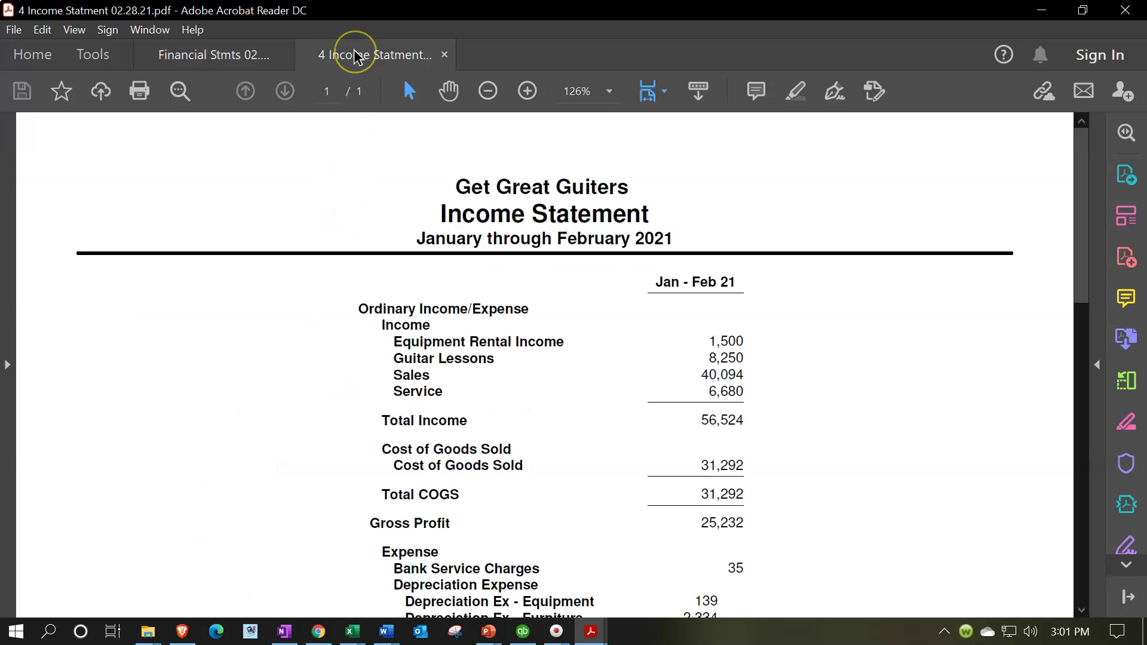
click(1125, 12)
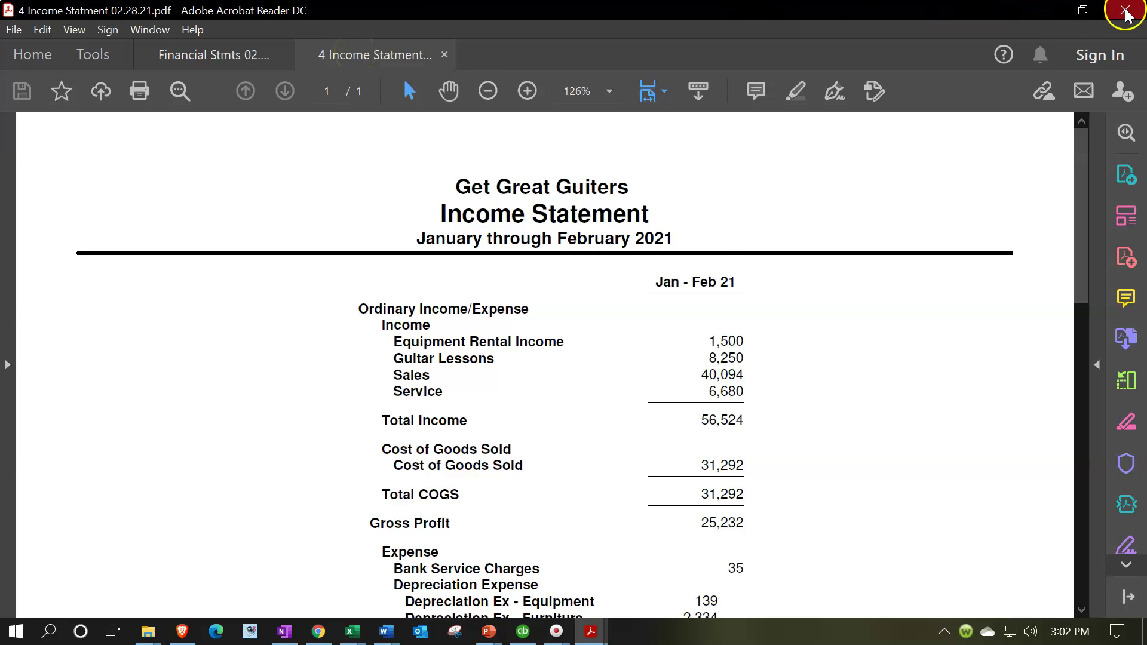